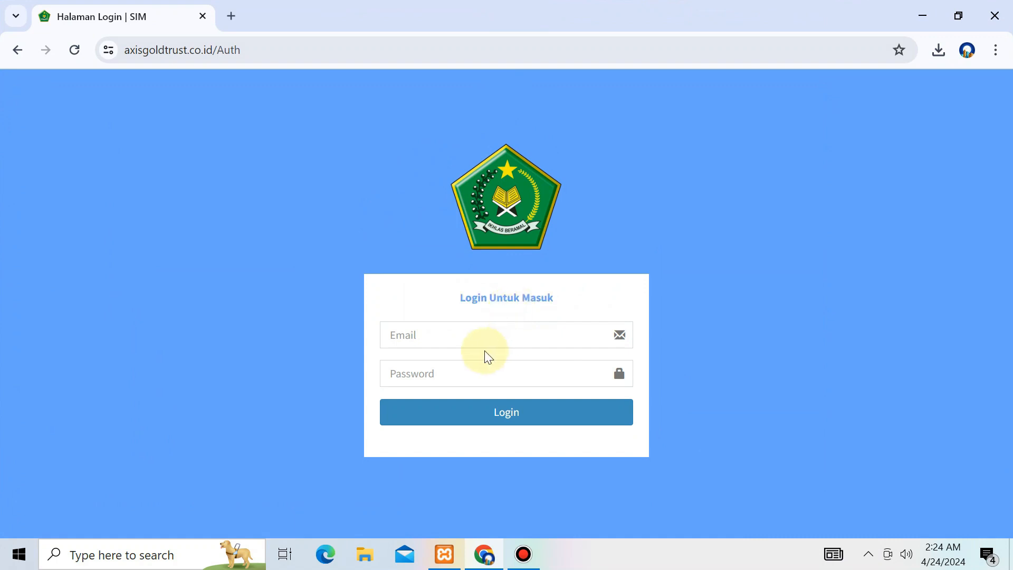
Step: Log in to SIMmadrasah with the administrator e-mail and password, dismissing Chrome's password warning
{"action": "left_click", "coordinate": [480, 333]}
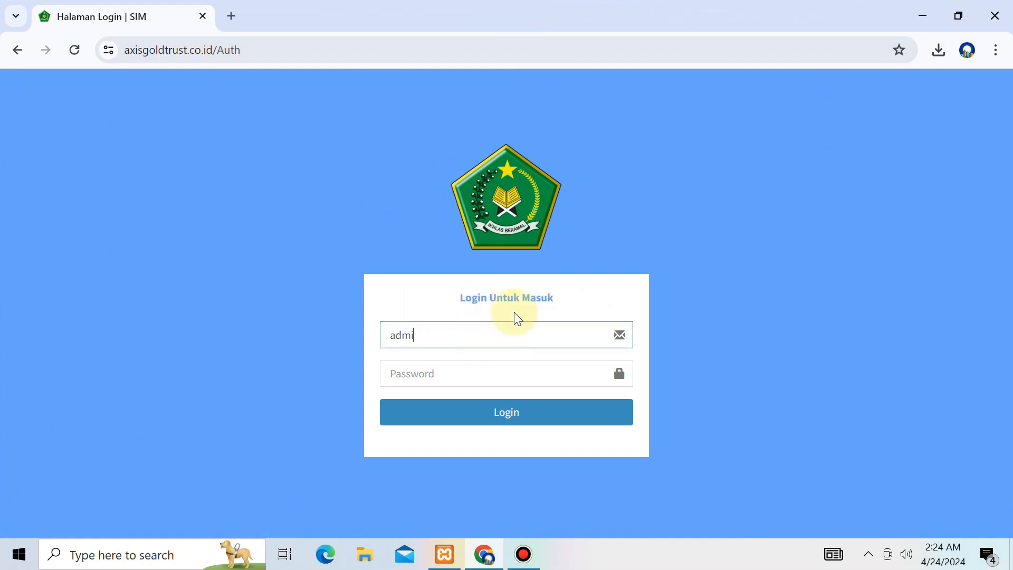
{"action": "key", "text": "Tab"}
{"action": "type", "text": "1234"}
{"action": "key", "text": "Return"}
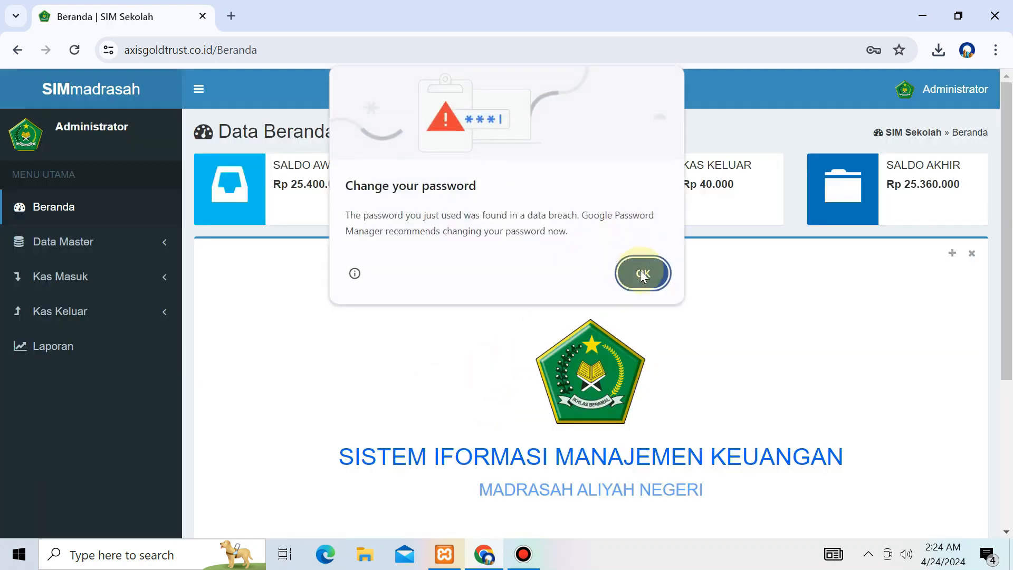
{"action": "left_click", "coordinate": [641, 273]}
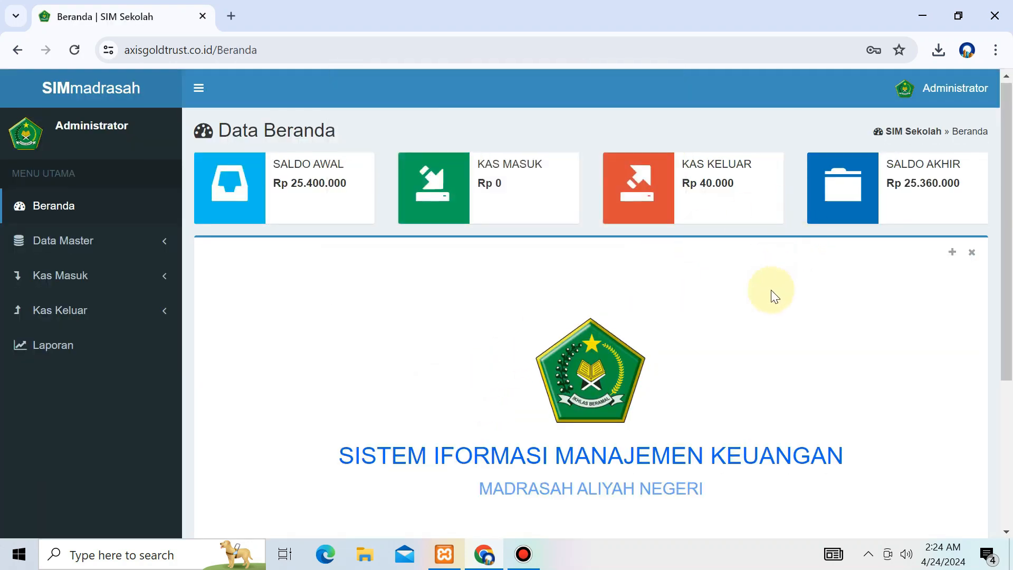
Step: Review the Jenis Transaksi page in a new tab, checking KK-0001 salary payment, then close it
{"action": "scroll", "coordinate": [772, 282], "scroll_direction": "down", "scroll_amount": 5}
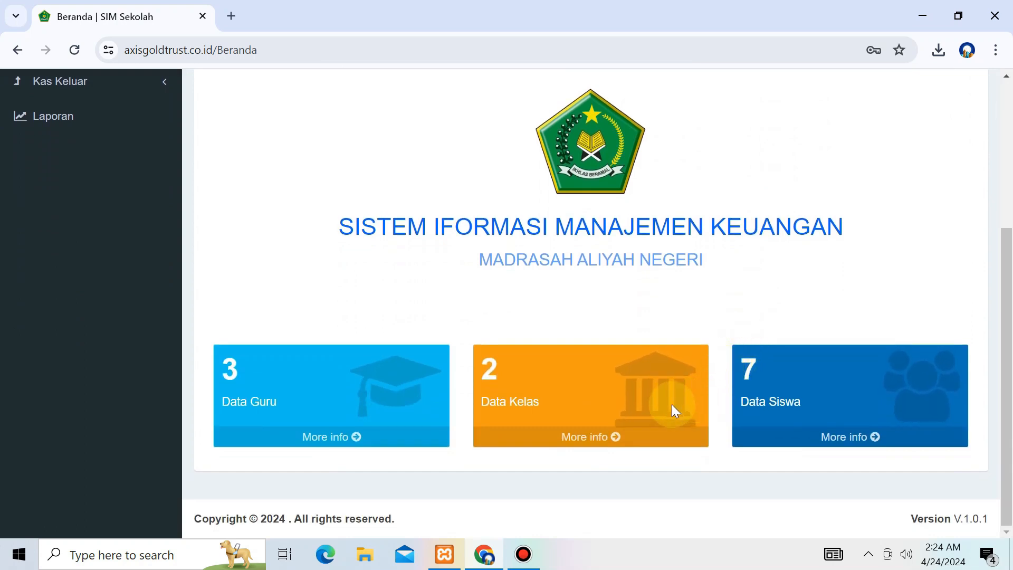
{"action": "scroll", "coordinate": [679, 401], "scroll_direction": "up", "scroll_amount": 5}
{"action": "left_click", "coordinate": [72, 244]}
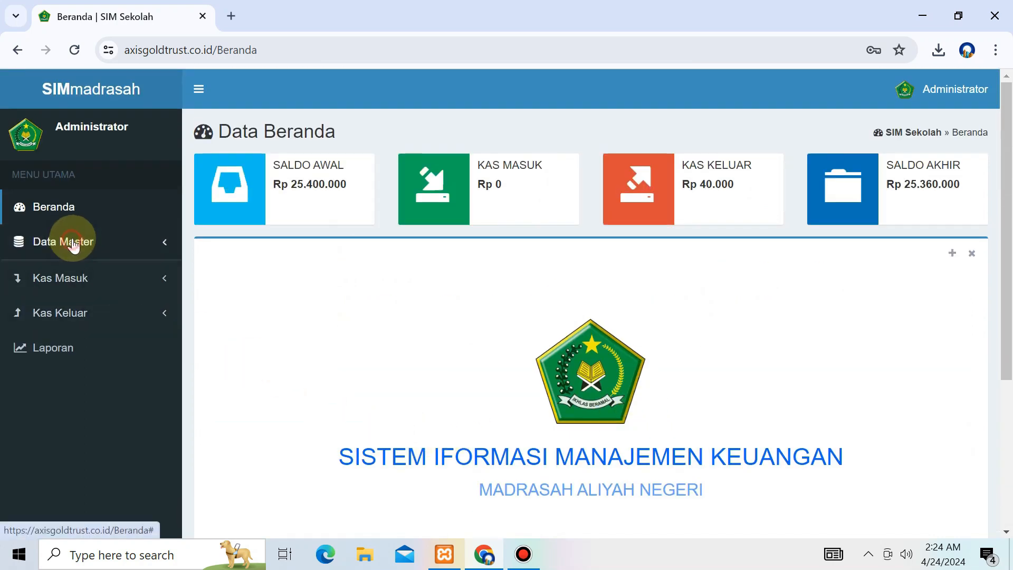
{"action": "right_click", "coordinate": [81, 343]}
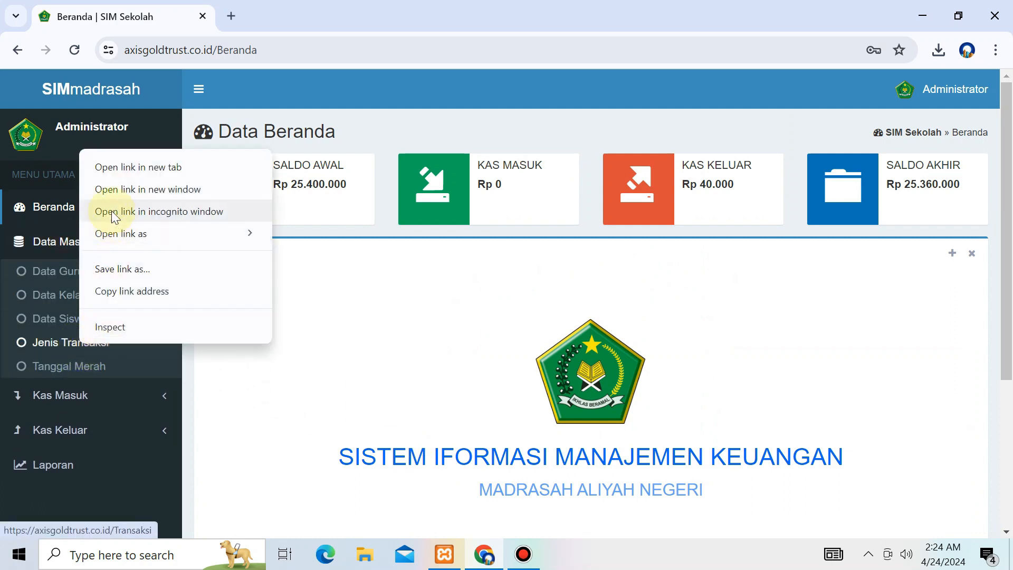
{"action": "left_click", "coordinate": [140, 168]}
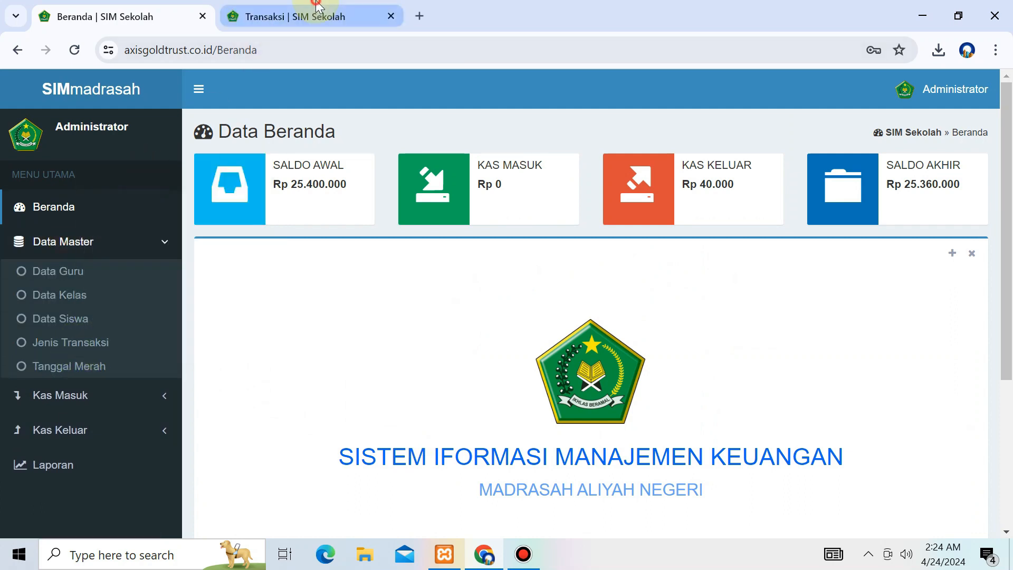
{"action": "left_click", "coordinate": [317, 5]}
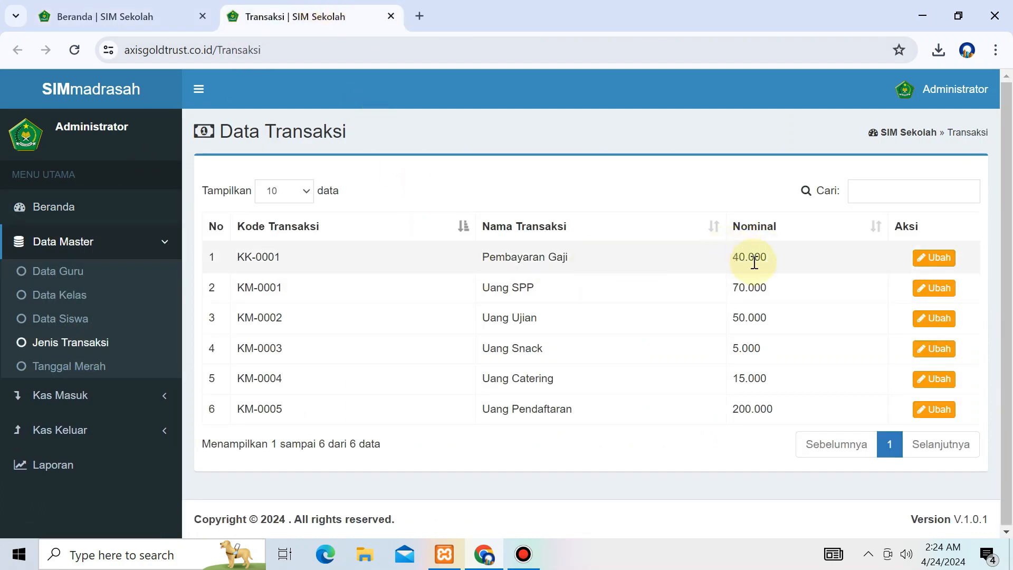
{"action": "left_click", "coordinate": [947, 258]}
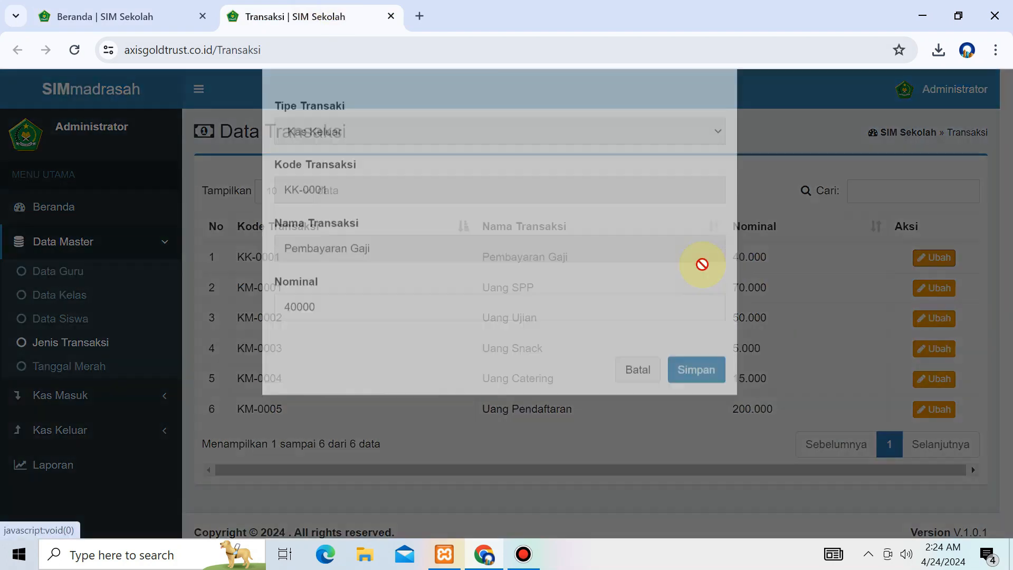
{"action": "left_click", "coordinate": [795, 258]}
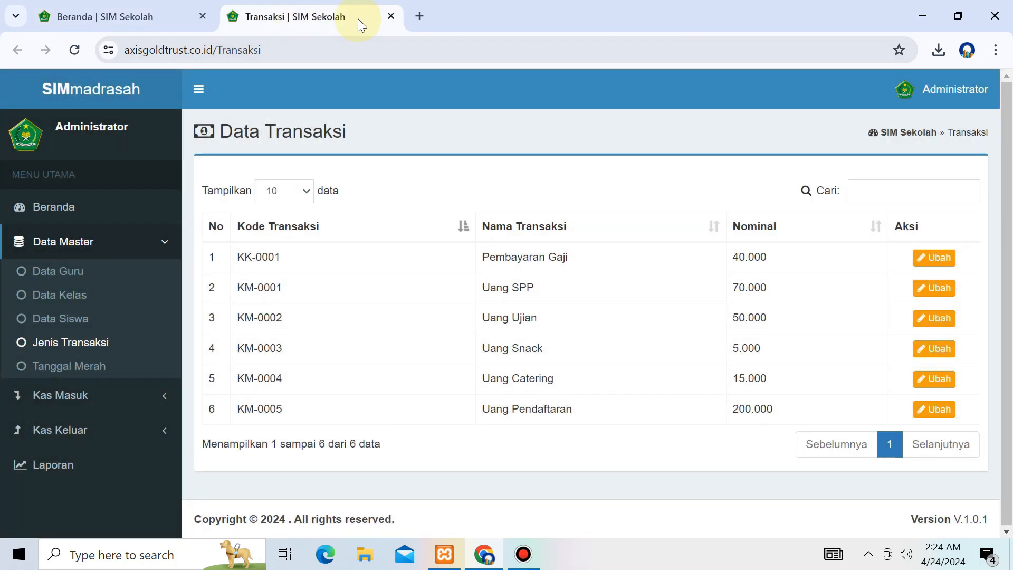
{"action": "left_click", "coordinate": [390, 16]}
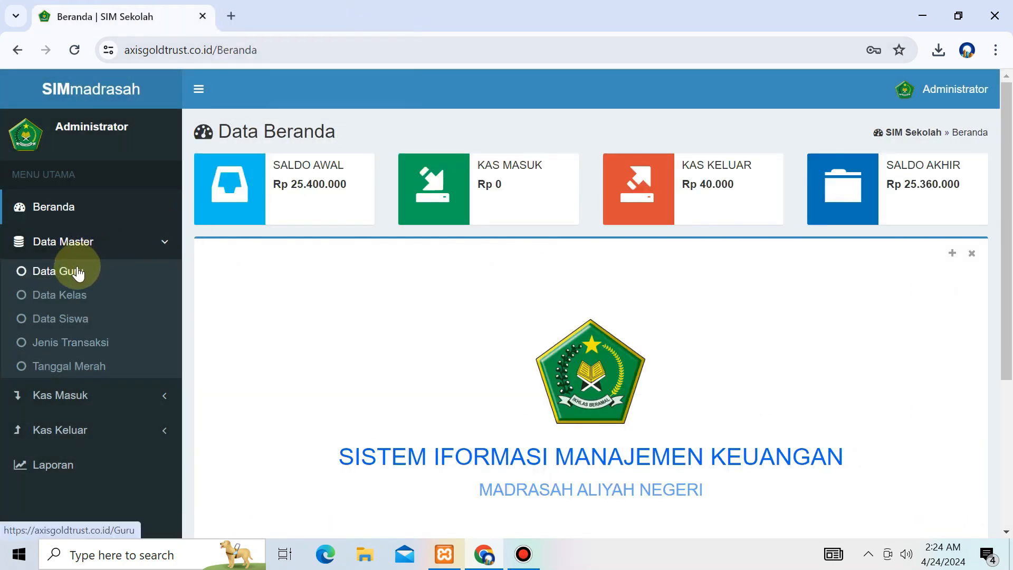
Step: Review the Data Kelas class list and its homeroom teachers in a background tab
{"action": "middle_click", "coordinate": [81, 295]}
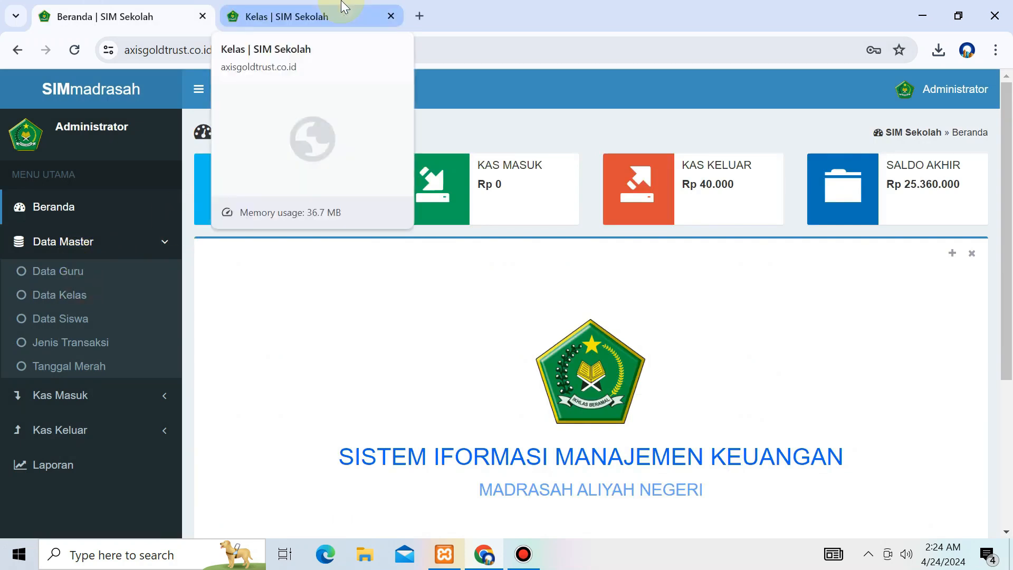
{"action": "left_click", "coordinate": [344, 7]}
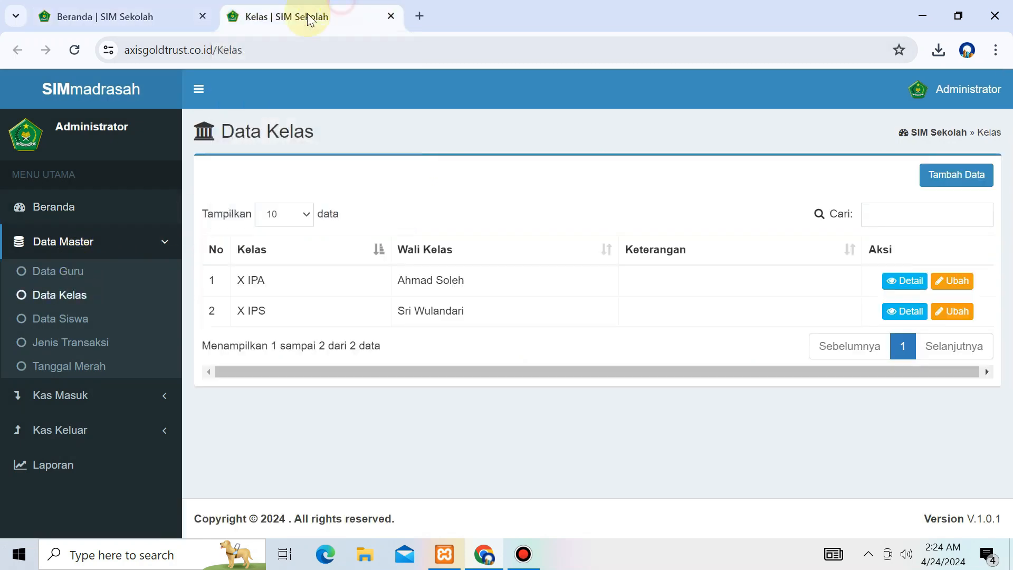
{"action": "left_click_drag", "start_coordinate": [485, 281], "coordinate": [398, 278]}
{"action": "left_click", "coordinate": [483, 282]}
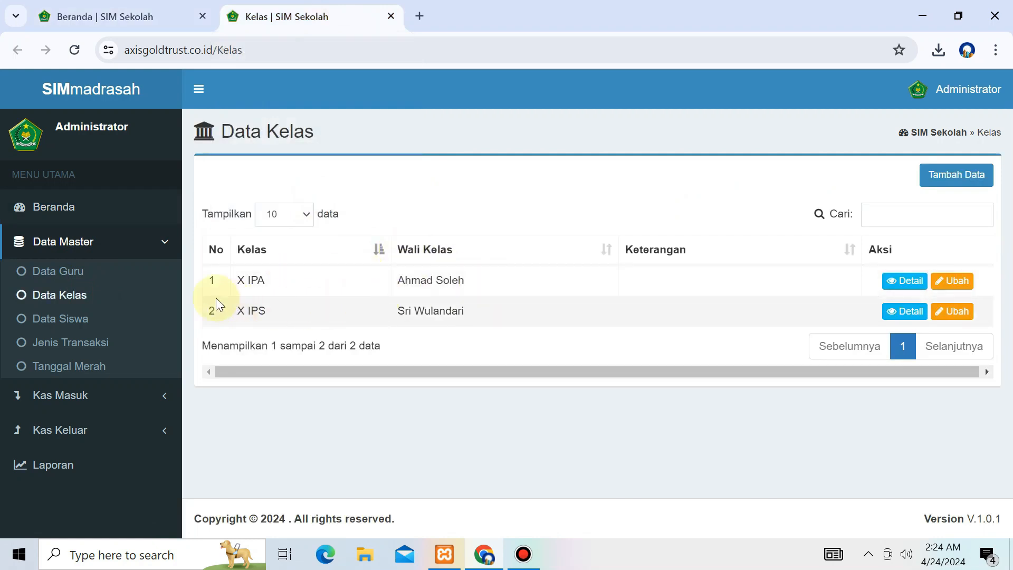
Step: Open a blank Tambah Data form on the Data Guru page
{"action": "left_click", "coordinate": [88, 271]}
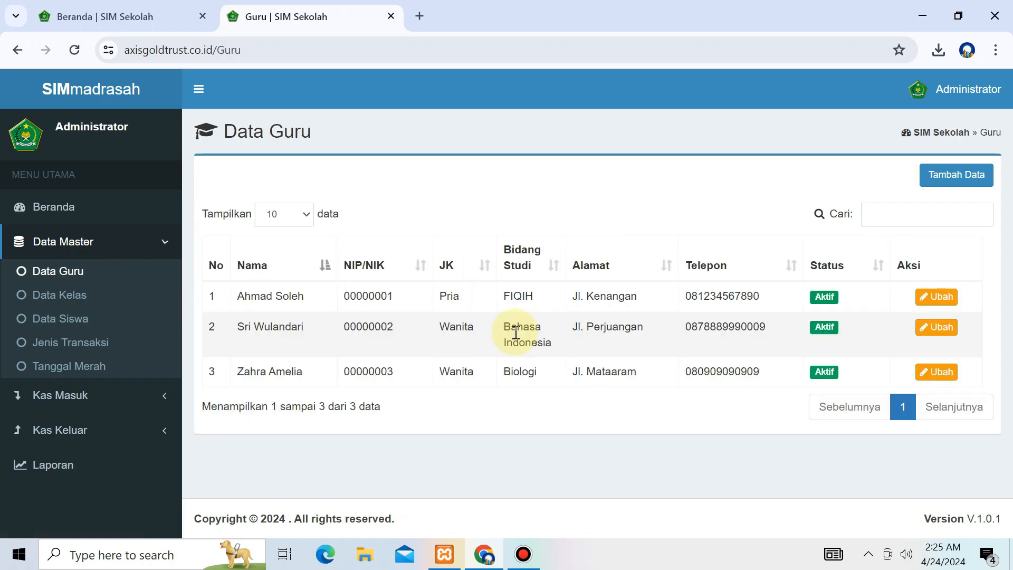
{"action": "left_click", "coordinate": [968, 181]}
{"action": "scroll", "coordinate": [463, 245], "scroll_direction": "down", "scroll_amount": 2}
{"action": "scroll", "coordinate": [397, 249], "scroll_direction": "up", "scroll_amount": 2}
{"action": "left_click", "coordinate": [400, 182]}
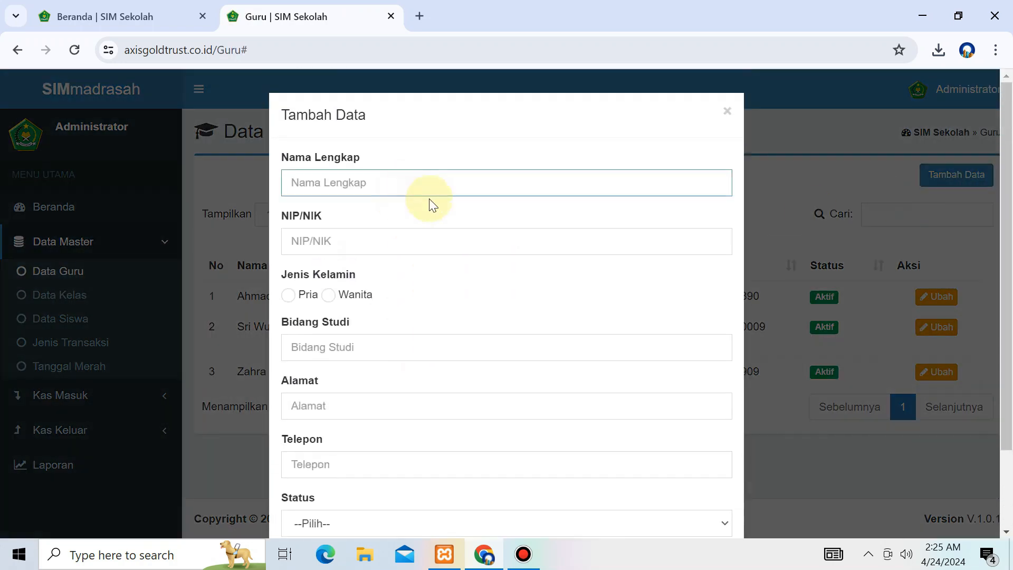
Step: Enter the teacher's full name and NIP/NIK and set gender to Pria
{"action": "key", "text": "Tab"}
{"action": "type", "text": "3756381"}
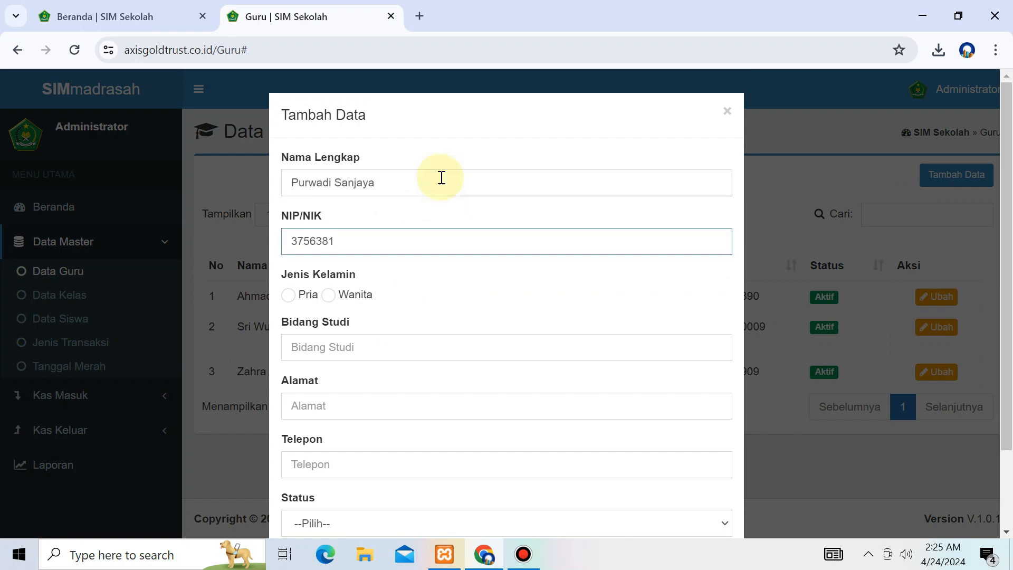
{"action": "left_click", "coordinate": [291, 295]}
Step: Fill Bidang Studi 'Guru PNS', Alamat 'Cilegon' and the teacher's phone number
{"action": "left_click", "coordinate": [332, 359]}
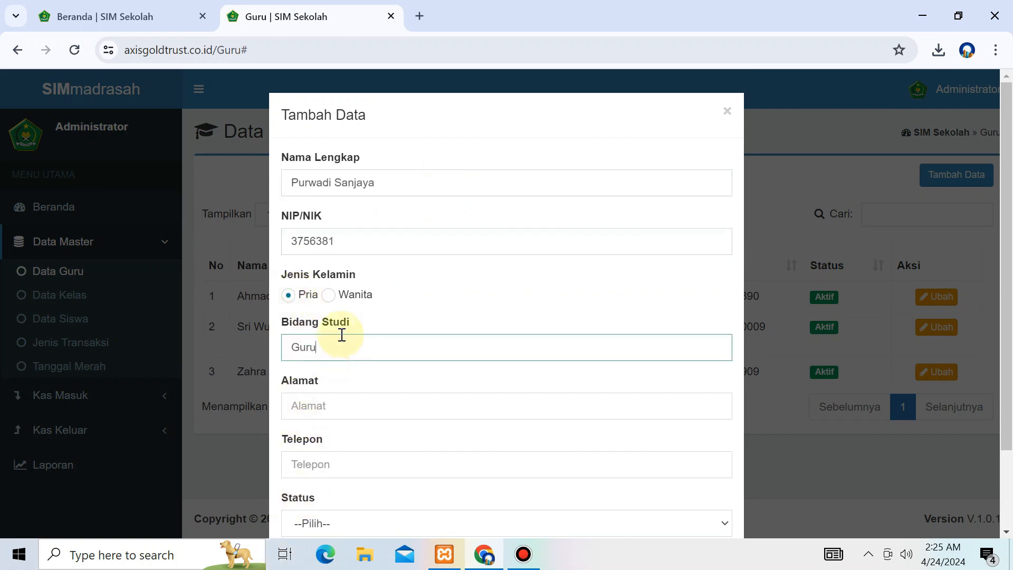
{"action": "type", "text": "Guru PM"}
{"action": "key", "text": "BackSpace"}
{"action": "type", "text": "NS"}
{"action": "key", "text": "Tab"}
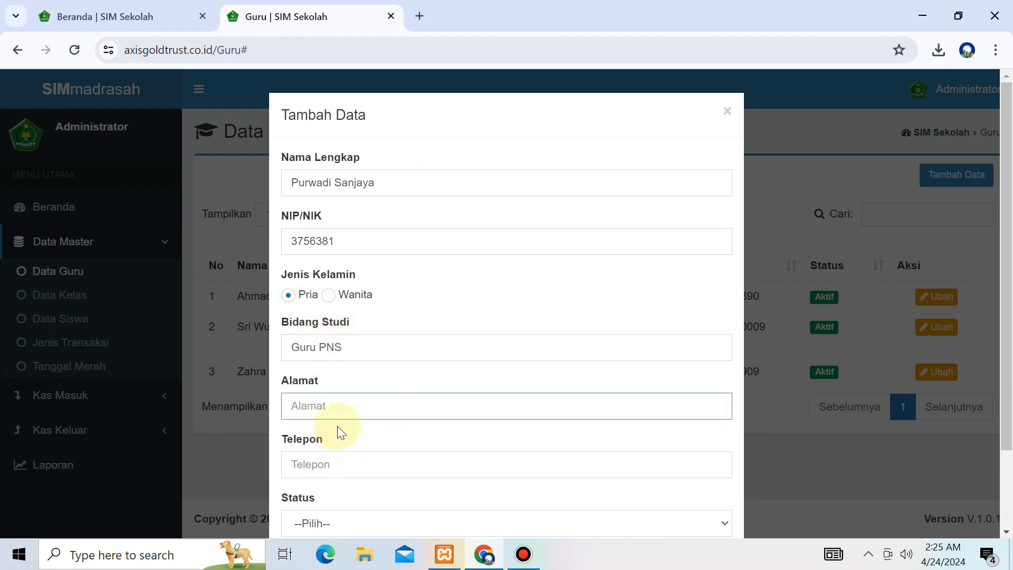
{"action": "type", "text": "Cilegon"}
{"action": "key", "text": "Tab"}
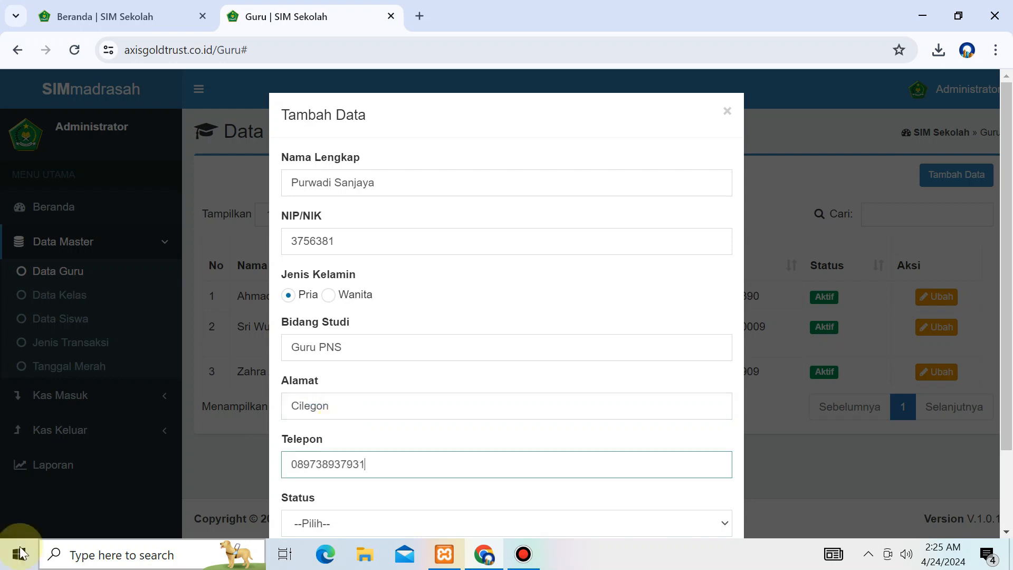
Step: Set Status to Aktif and save the new teacher record
{"action": "scroll", "coordinate": [468, 160], "scroll_direction": "down", "scroll_amount": 2}
{"action": "left_click", "coordinate": [363, 427]}
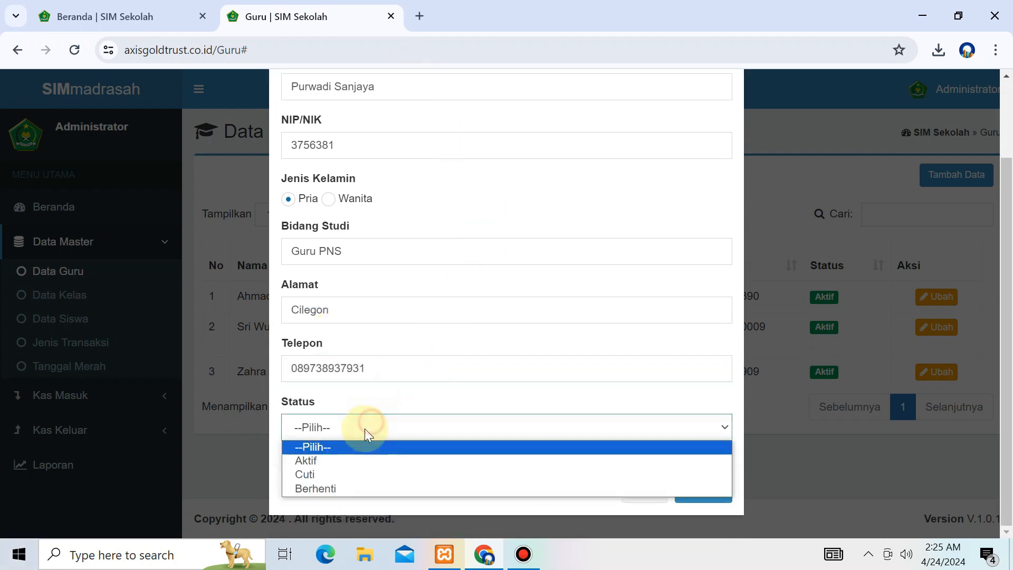
{"action": "left_click", "coordinate": [350, 460]}
{"action": "left_click", "coordinate": [673, 426]}
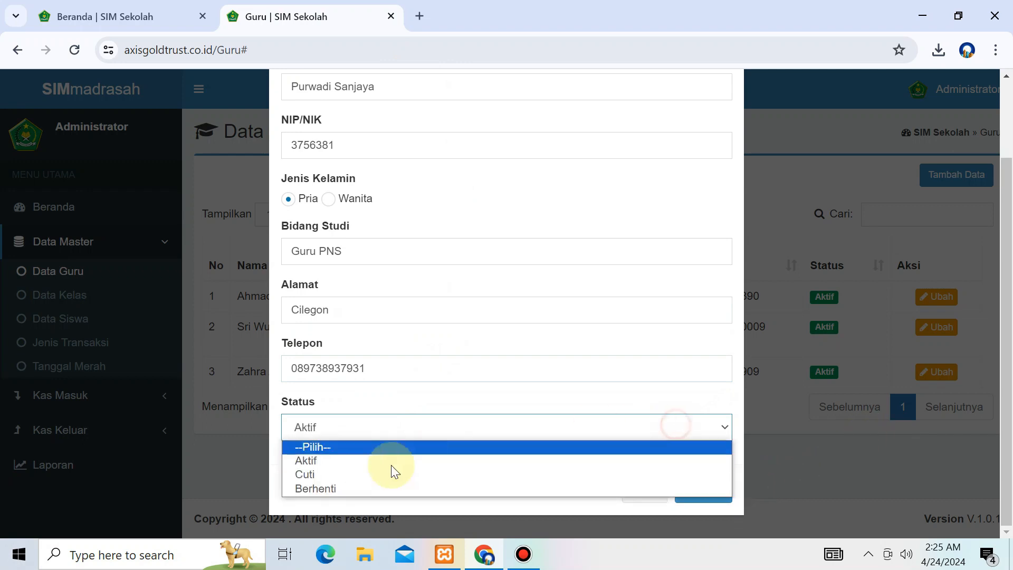
{"action": "left_click", "coordinate": [357, 462]}
{"action": "left_click", "coordinate": [707, 491]}
{"action": "left_click", "coordinate": [510, 349]}
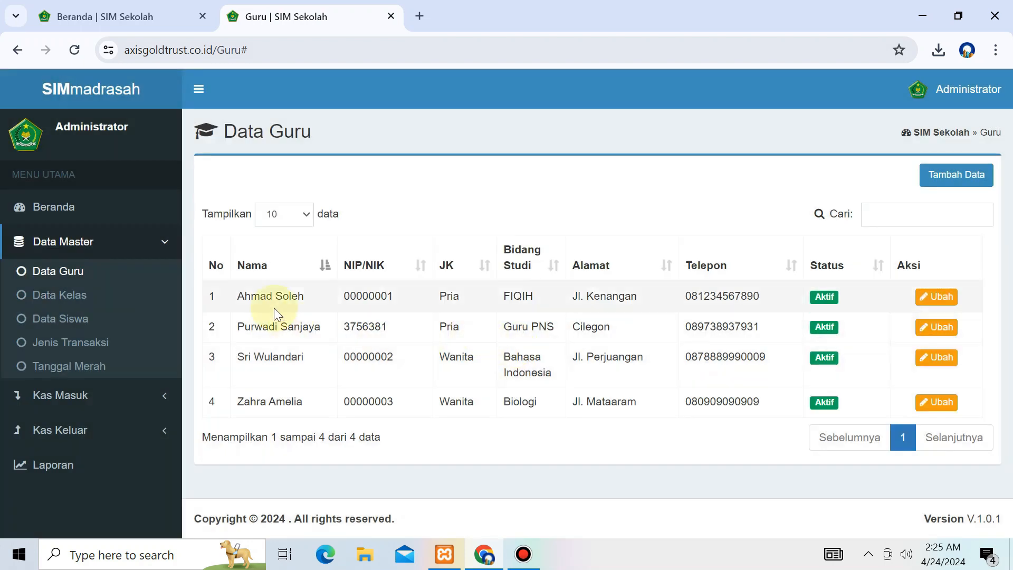
Step: Open the new teacher's Ubah form and cancel it without changes
{"action": "left_click_drag", "start_coordinate": [240, 328], "coordinate": [855, 324]}
{"action": "left_click", "coordinate": [807, 334]}
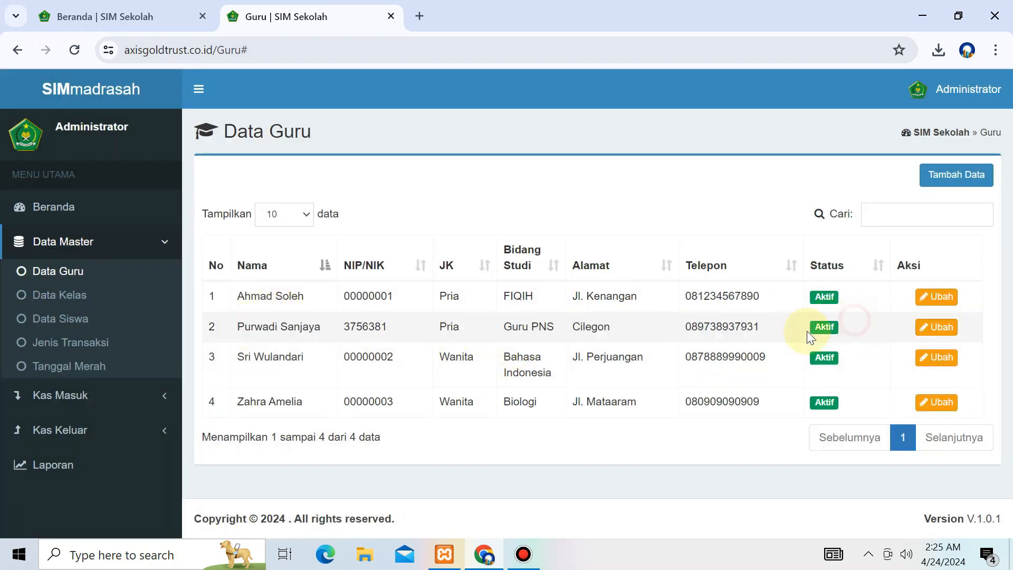
{"action": "left_click", "coordinate": [936, 327]}
{"action": "scroll", "coordinate": [648, 297], "scroll_direction": "down", "scroll_amount": 1}
{"action": "scroll", "coordinate": [686, 293], "scroll_direction": "up", "scroll_amount": 1}
{"action": "left_click", "coordinate": [791, 271]}
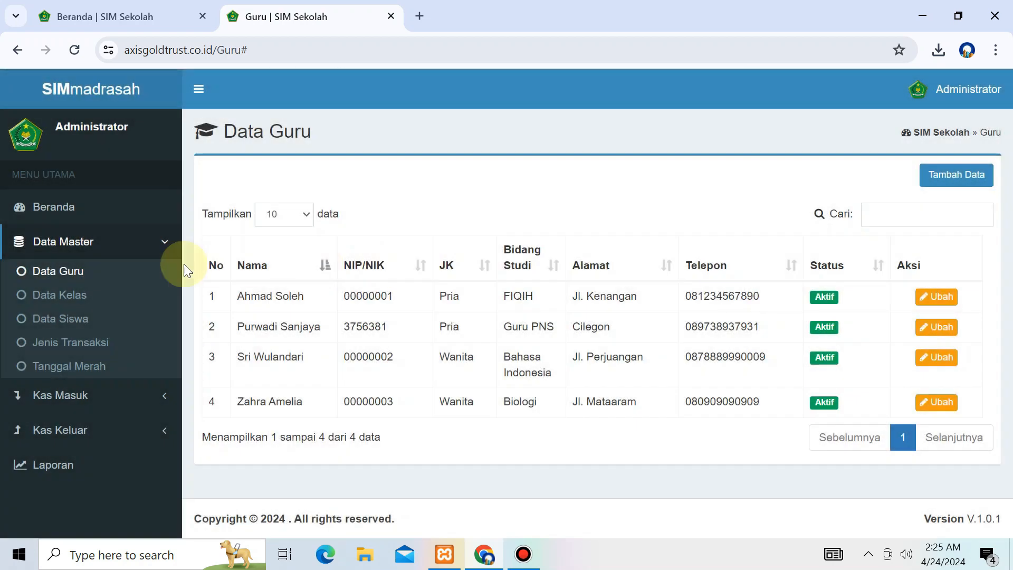
Step: Open the Data Siswa list, then open Data Kelas in a new tab and start adding a class
{"action": "left_click", "coordinate": [93, 318]}
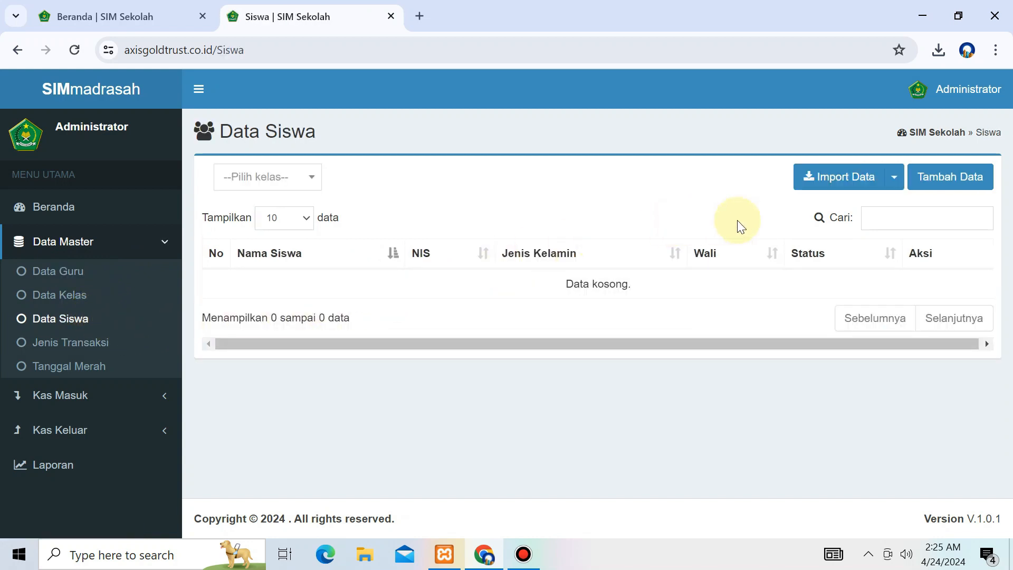
{"action": "left_click", "coordinate": [266, 180]}
{"action": "left_click", "coordinate": [396, 181]}
{"action": "right_click", "coordinate": [90, 302]}
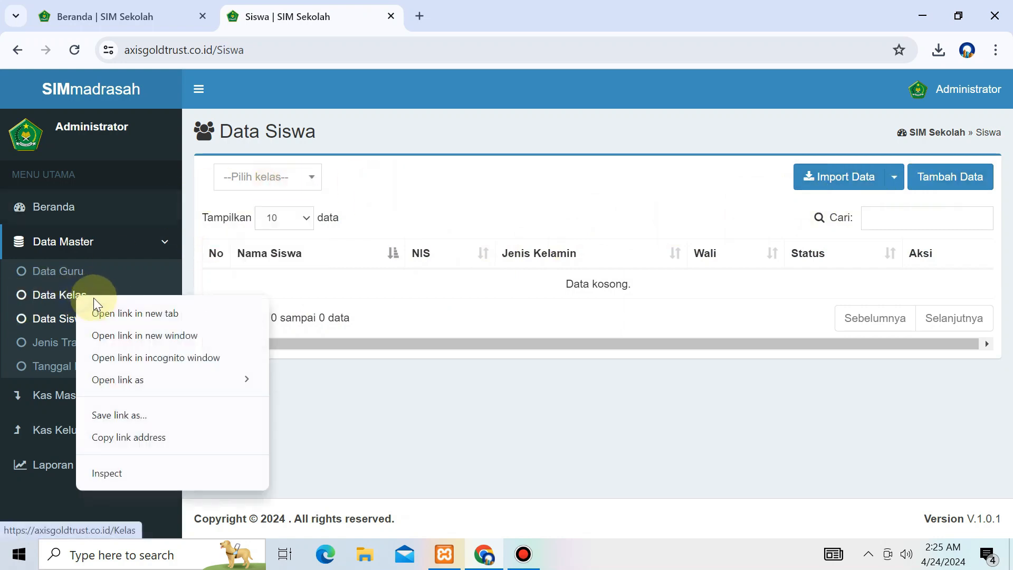
{"action": "left_click", "coordinate": [108, 313]}
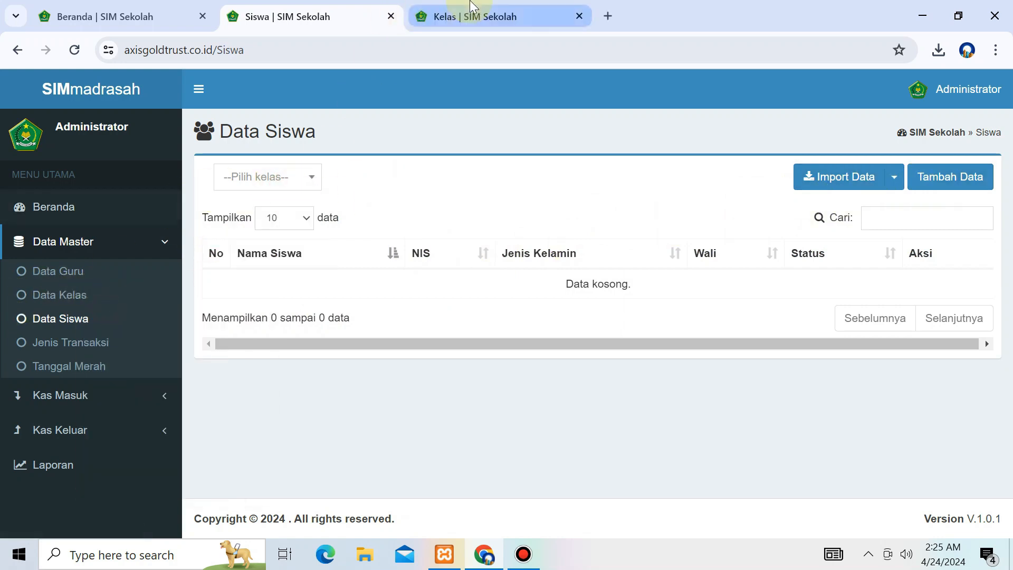
{"action": "left_click", "coordinate": [470, 14]}
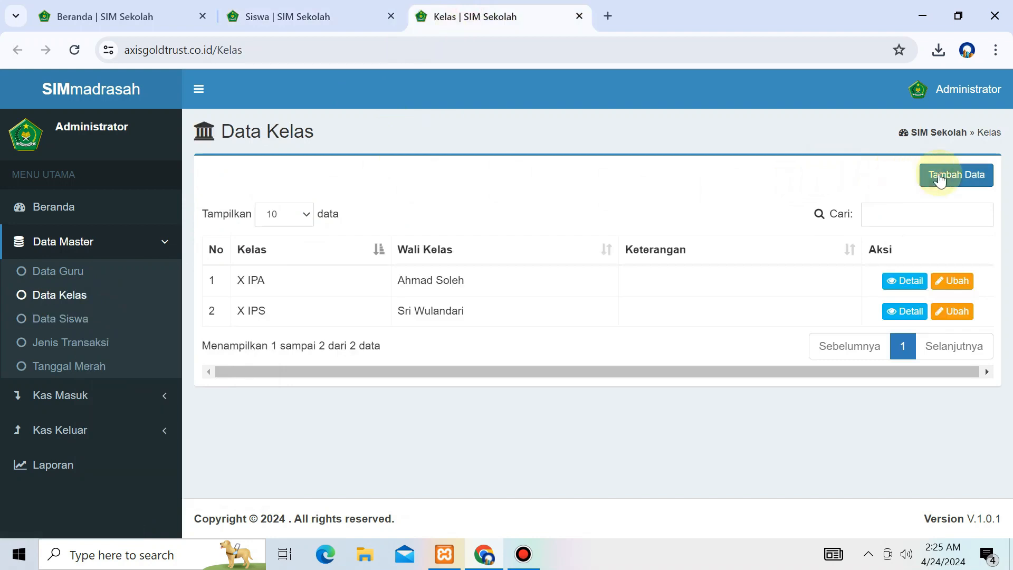
{"action": "left_click", "coordinate": [934, 176]}
Step: Save class X MTK with the new teacher as Wali Kelas and note 'Wali Kelas X MTK'
{"action": "left_click", "coordinate": [343, 172]}
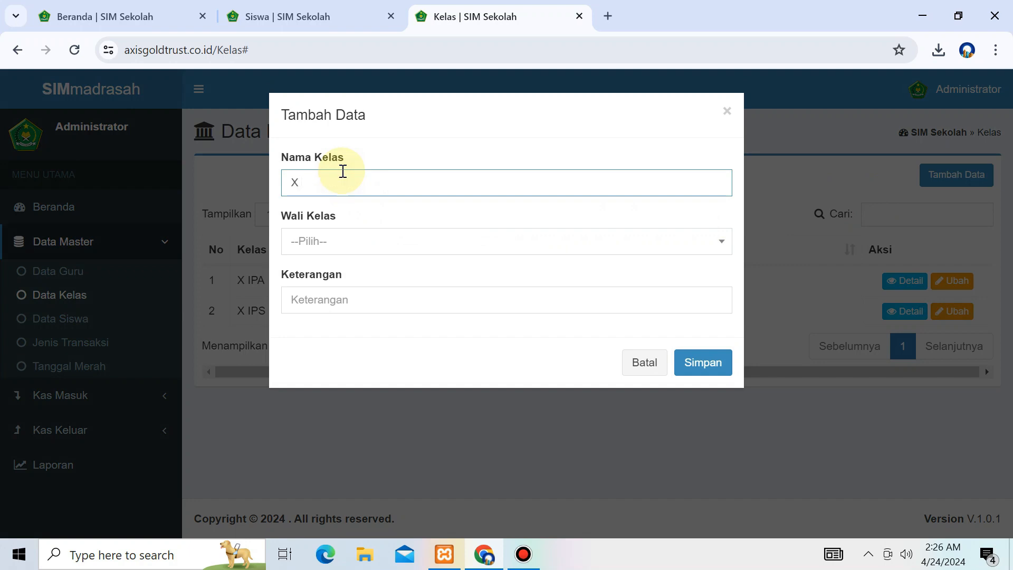
{"action": "left_click", "coordinate": [352, 243]}
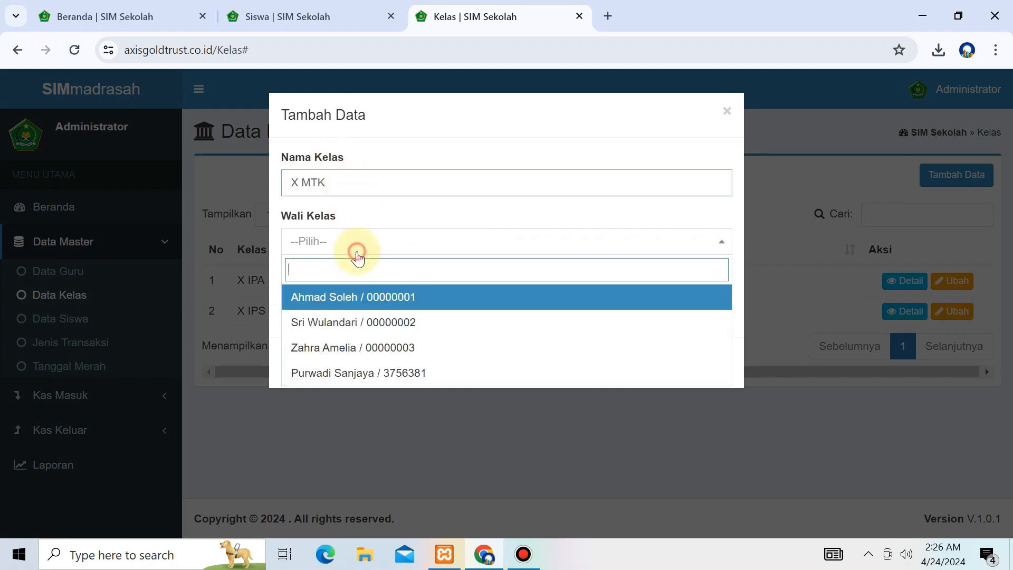
{"action": "left_click", "coordinate": [351, 370]}
{"action": "left_click", "coordinate": [365, 300]}
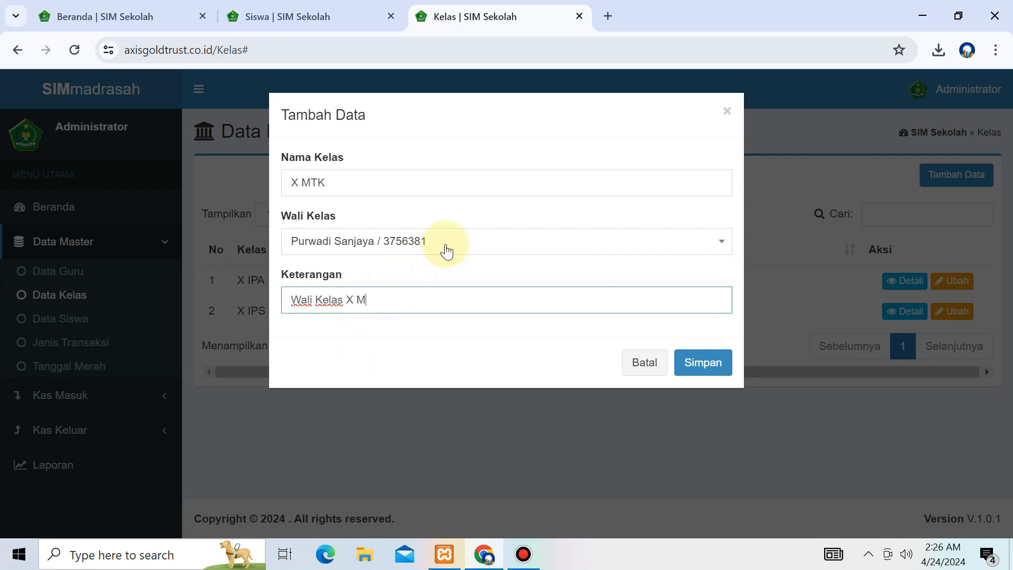
{"action": "left_click", "coordinate": [686, 368]}
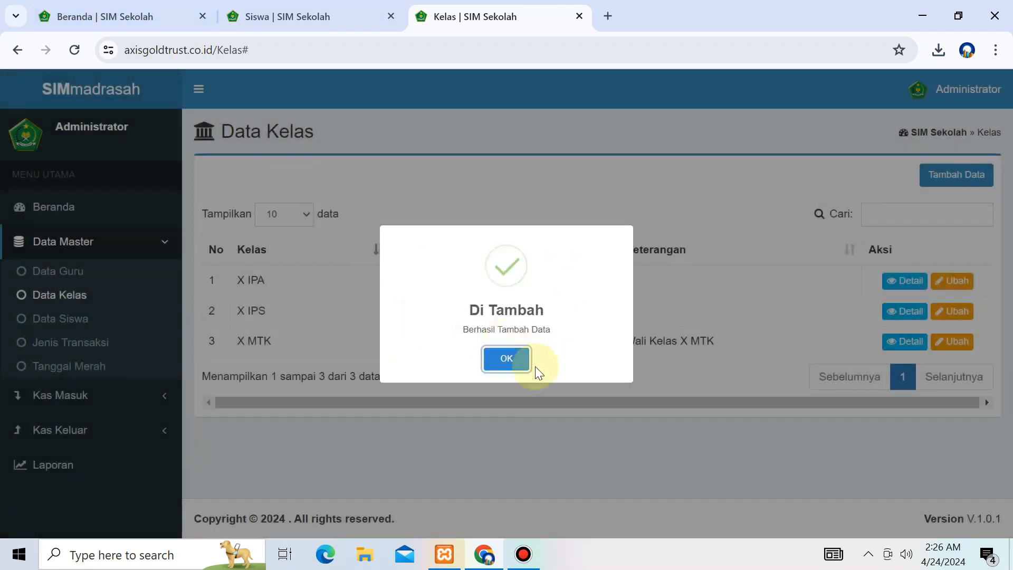
{"action": "left_click", "coordinate": [501, 364]}
Step: Check the new X MTK row, close the class list tab, and reload Data Siswa
{"action": "left_click_drag", "start_coordinate": [737, 337], "coordinate": [481, 339]}
{"action": "left_click", "coordinate": [649, 339]}
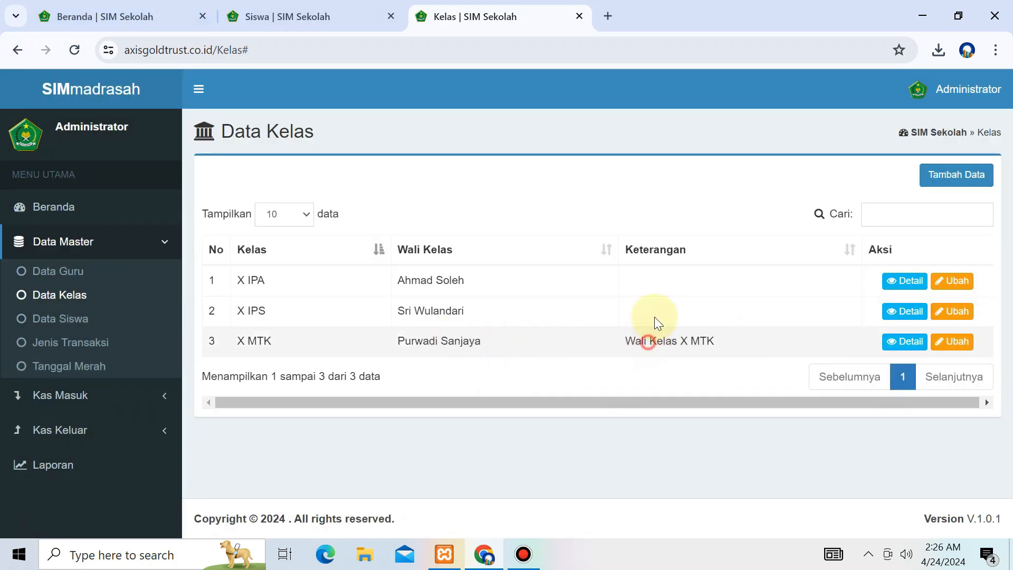
{"action": "left_click_drag", "start_coordinate": [736, 343], "coordinate": [622, 348]}
{"action": "left_click", "coordinate": [622, 348]}
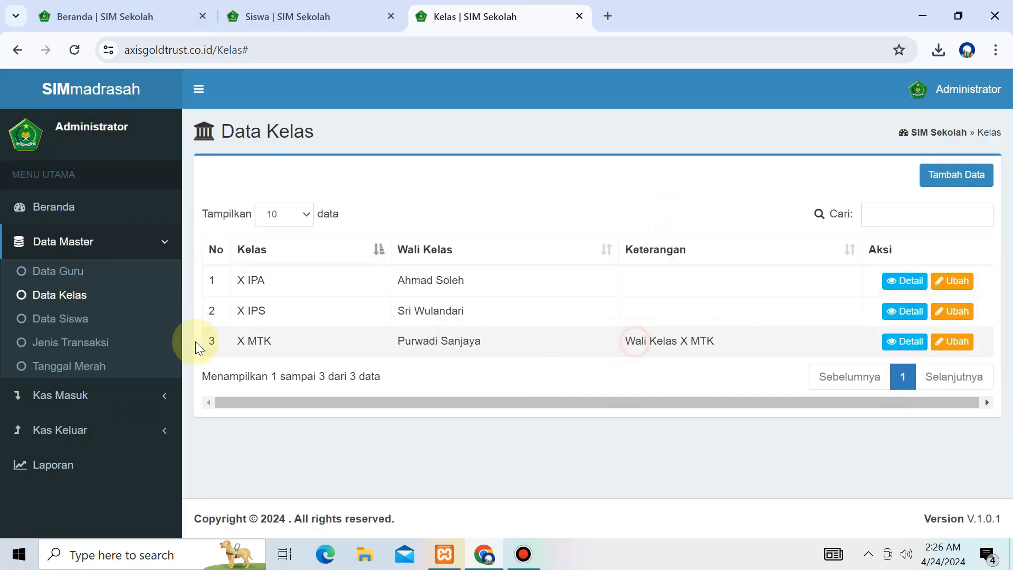
{"action": "left_click", "coordinate": [580, 17]}
{"action": "left_click", "coordinate": [71, 320]}
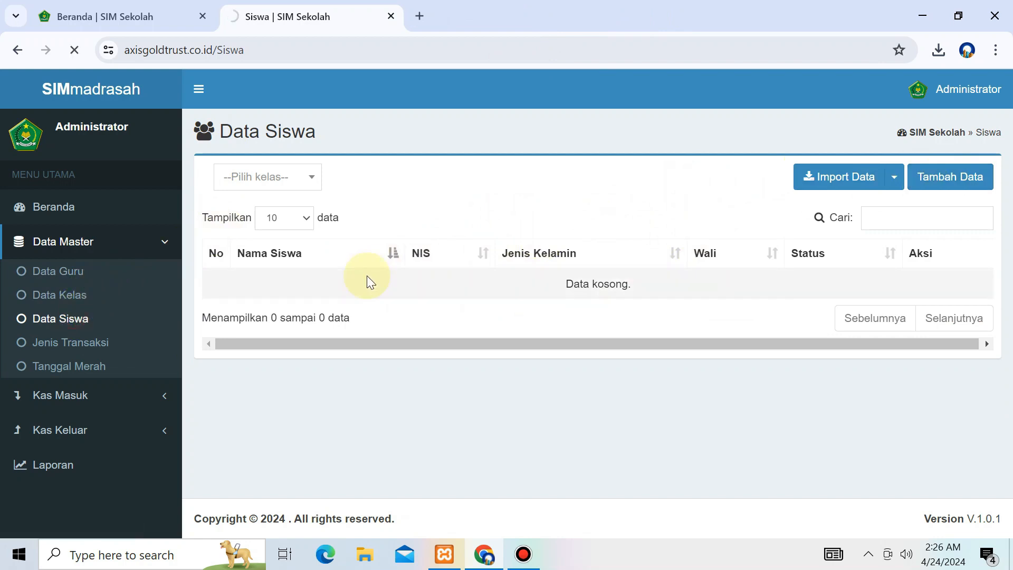
Step: Filter the student list by class X MTK and open a new student form
{"action": "left_click", "coordinate": [85, 327]}
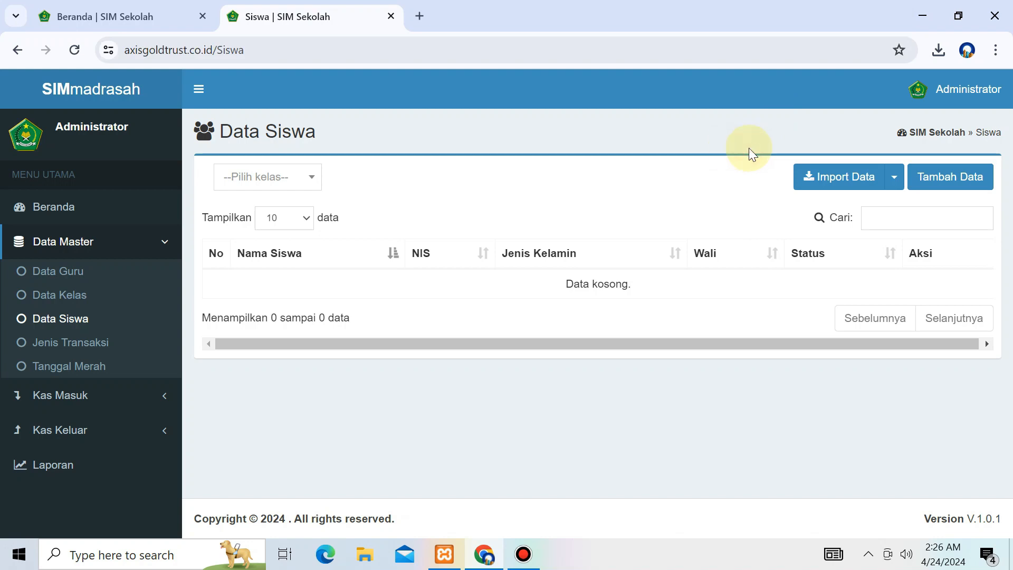
{"action": "left_click", "coordinate": [283, 179]}
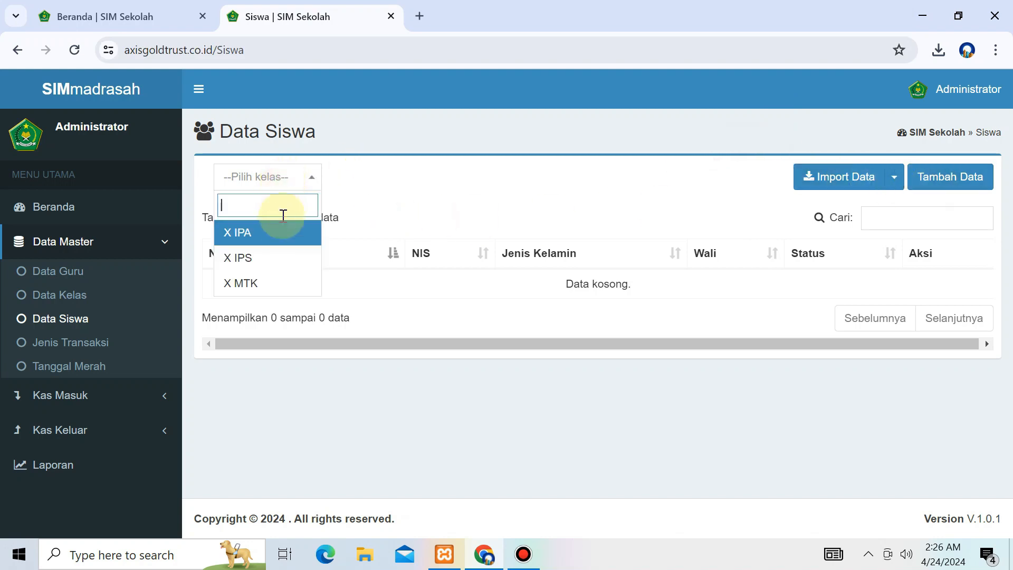
{"action": "left_click", "coordinate": [267, 284]}
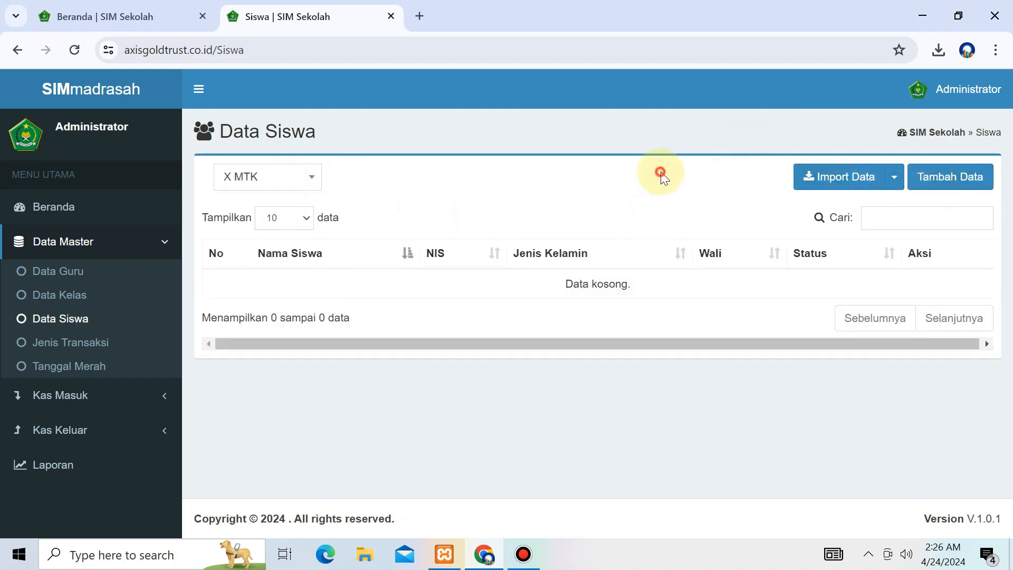
{"action": "left_click", "coordinate": [913, 179]}
Step: Enter the student's name and NIS, and mark the student as Pria
{"action": "left_click", "coordinate": [410, 184]}
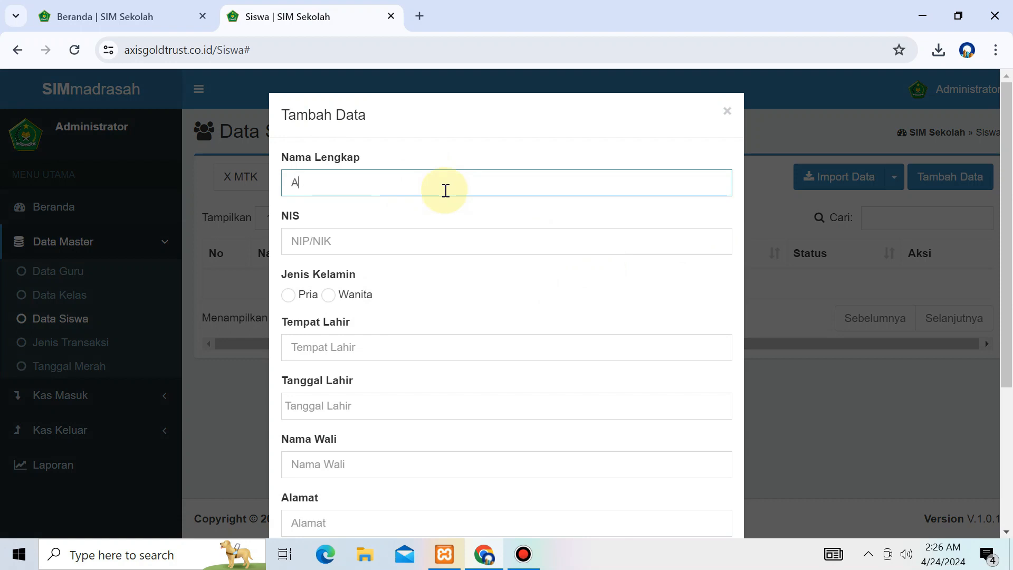
{"action": "key", "text": "Tab"}
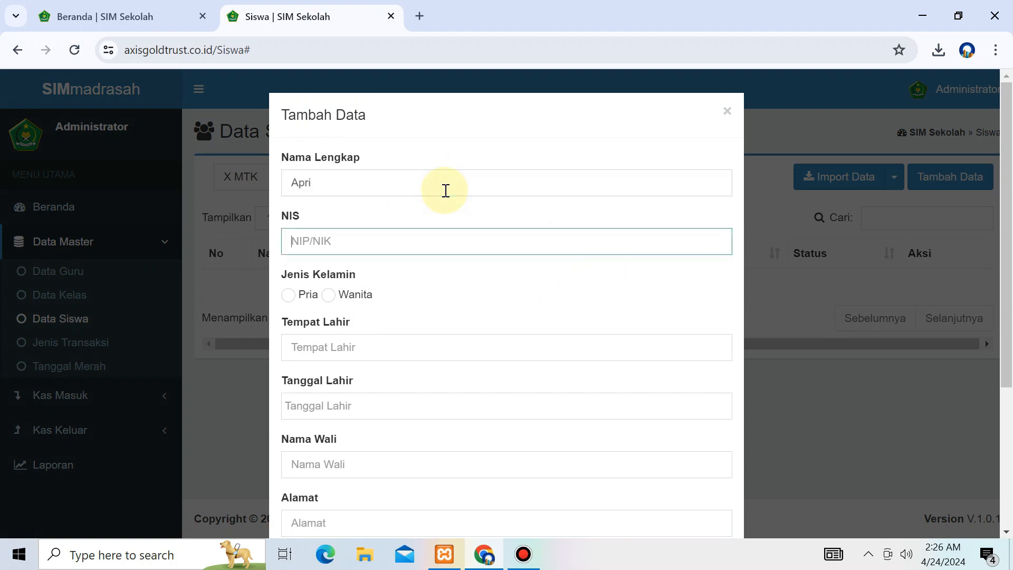
{"action": "key", "text": "Tab"}
{"action": "key", "text": "space"}
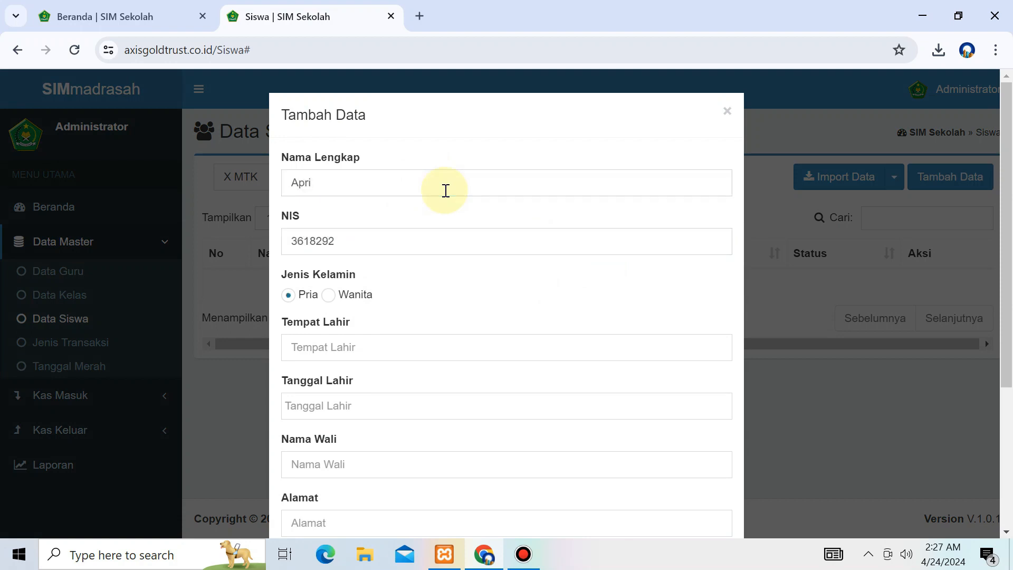
{"action": "left_click", "coordinate": [377, 346]}
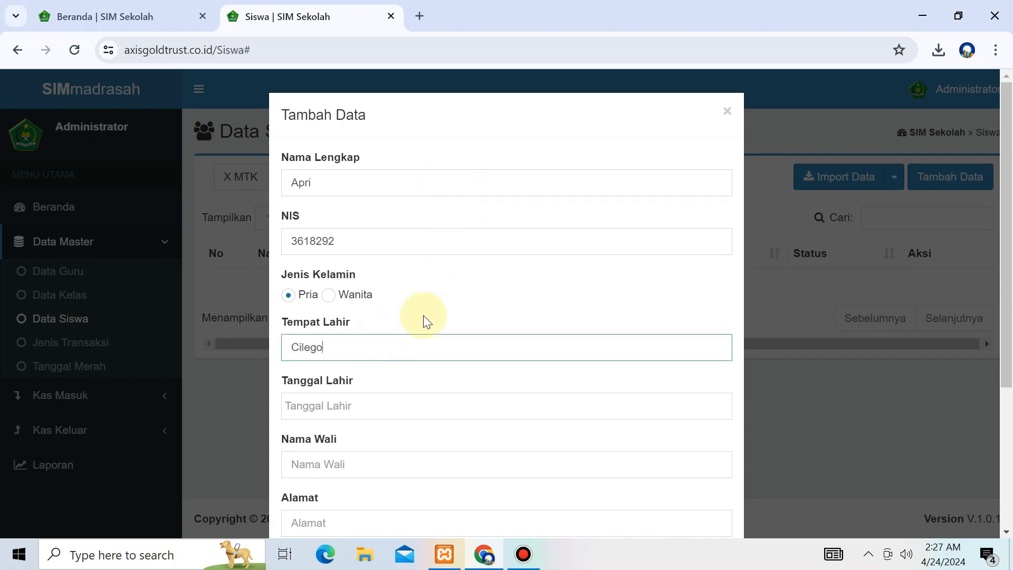
{"action": "key", "text": "Tab"}
{"action": "left_click", "coordinate": [507, 354]}
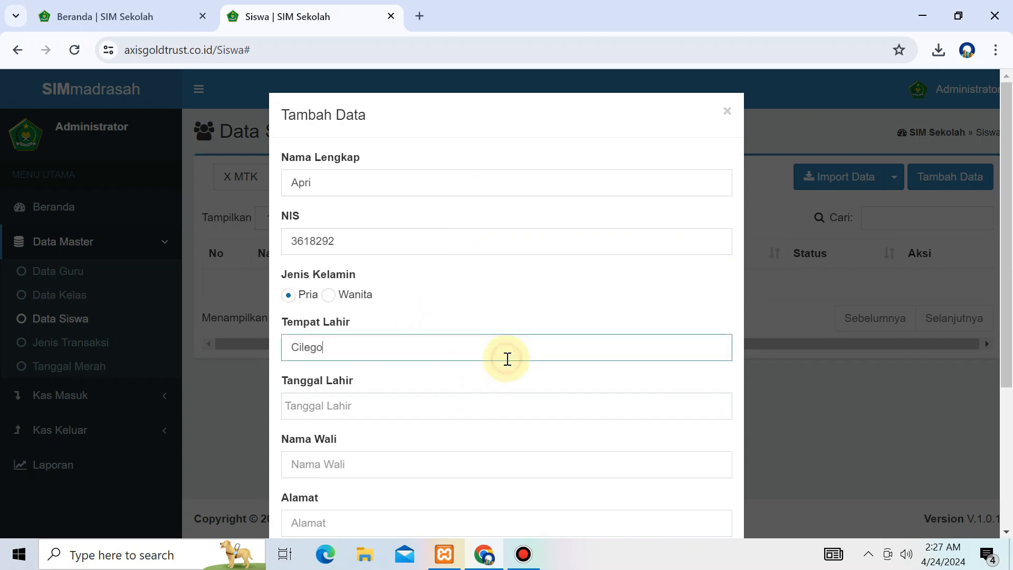
{"action": "left_click", "coordinate": [419, 406]}
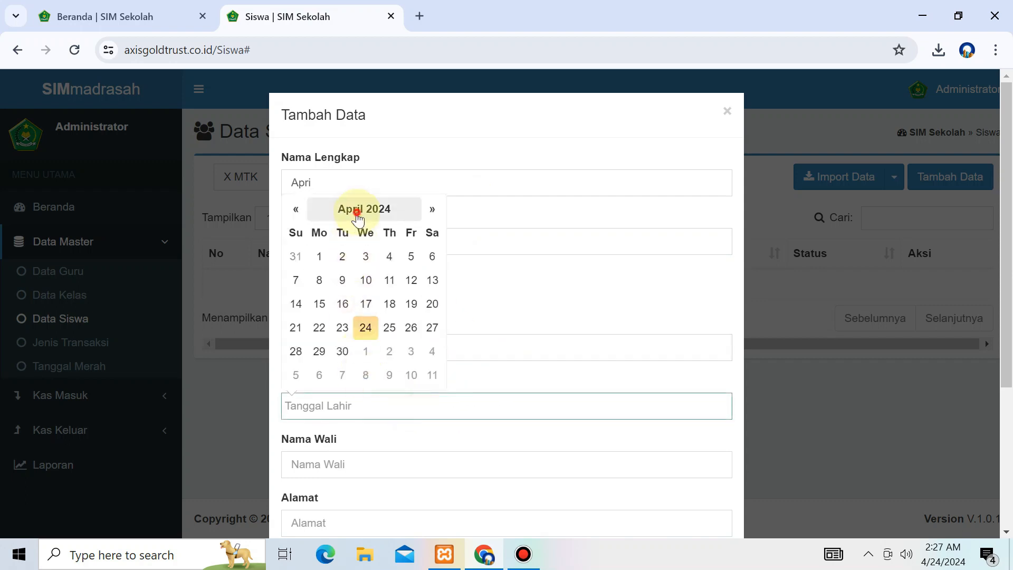
{"action": "left_click", "coordinate": [357, 211]}
{"action": "left_click", "coordinate": [355, 229]}
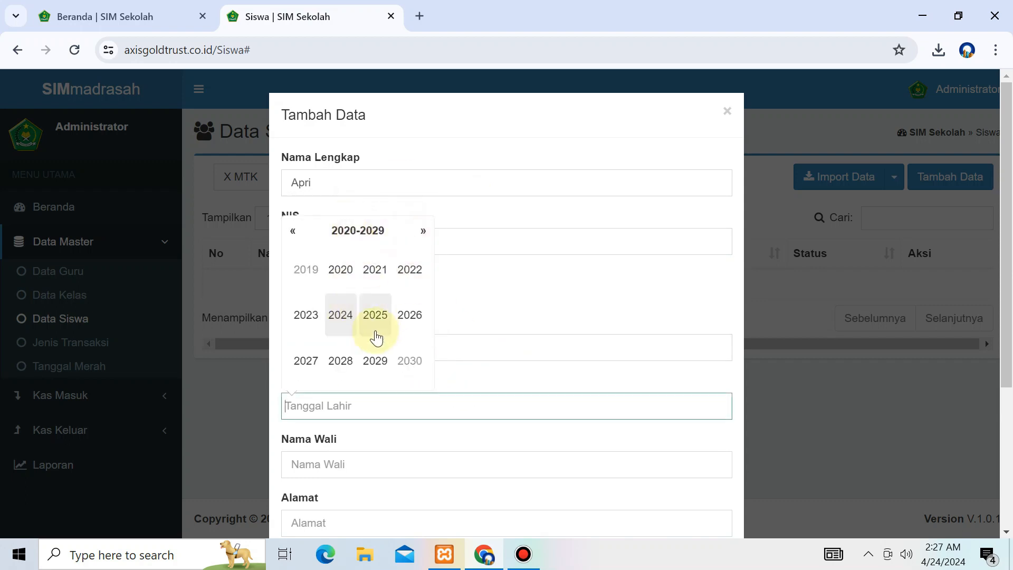
{"action": "left_click", "coordinate": [374, 359]}
{"action": "left_click", "coordinate": [342, 357]}
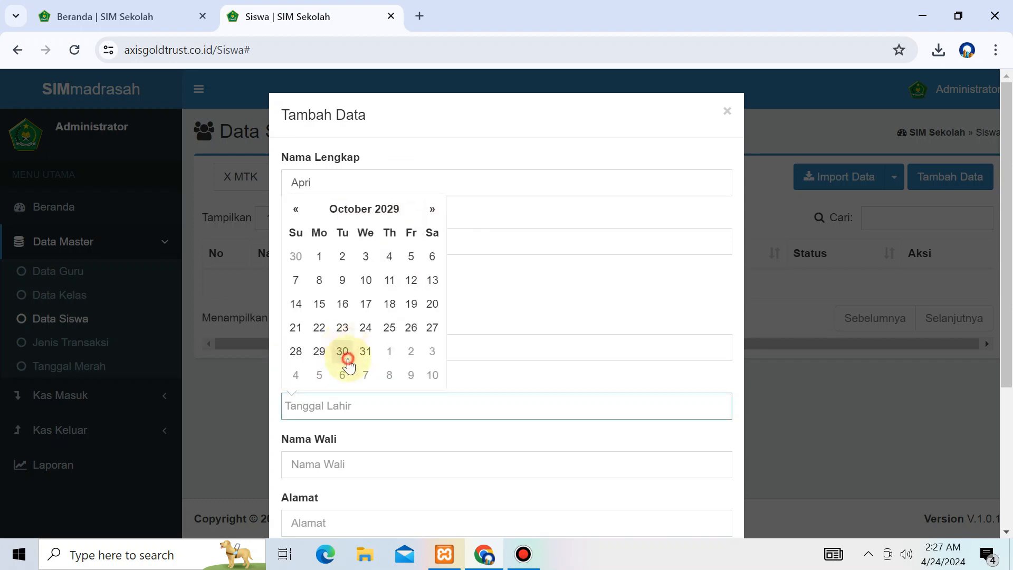
{"action": "left_click", "coordinate": [347, 361]}
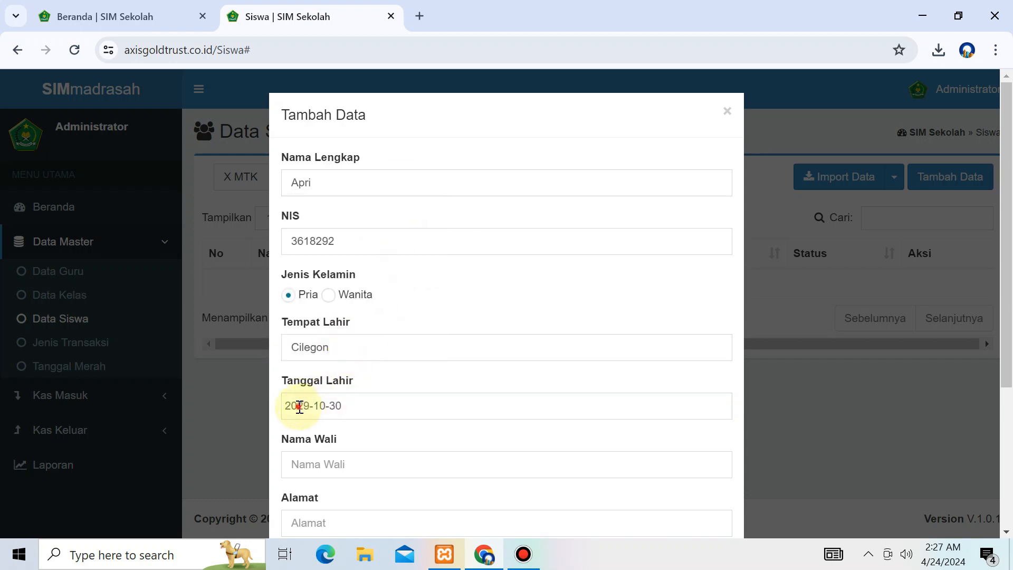
{"action": "left_click_drag", "start_coordinate": [297, 406], "coordinate": [310, 406]}
{"action": "type", "text": "03"}
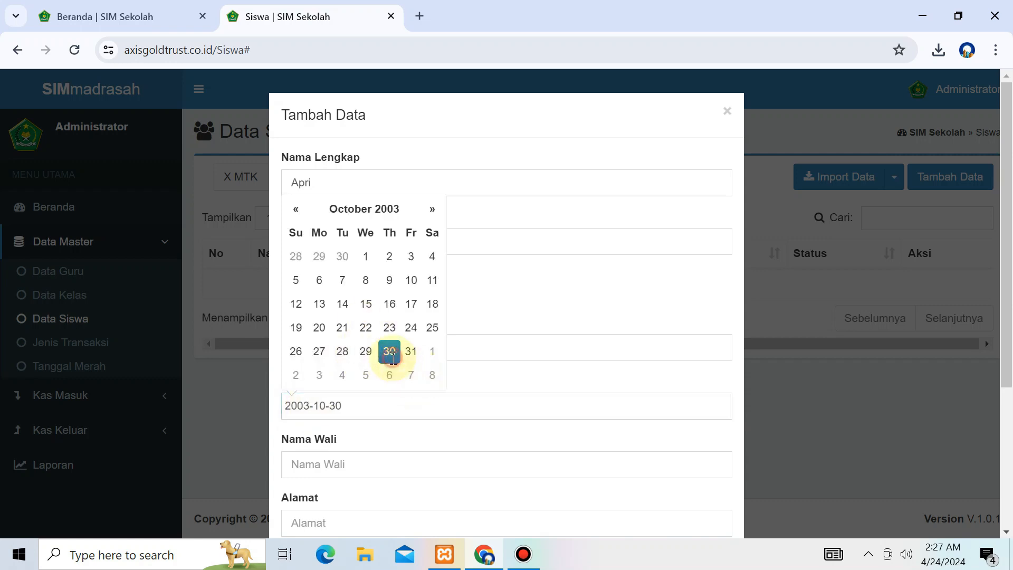
{"action": "left_click", "coordinate": [389, 351]}
Step: Fill guardian and address, assign class X MTK with status Aktif, and save the student
{"action": "left_click", "coordinate": [336, 467]}
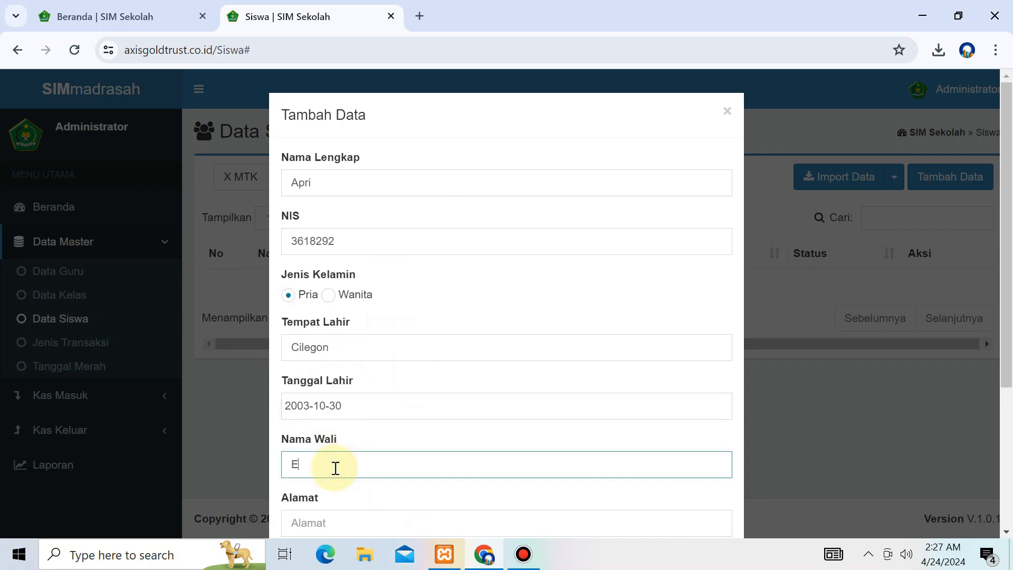
{"action": "key", "text": "Tab"}
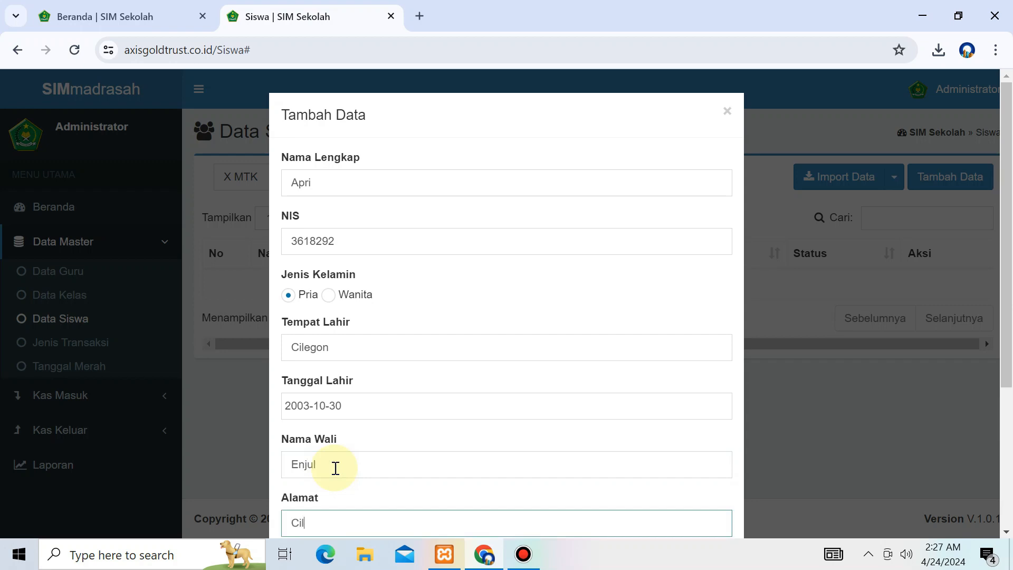
{"action": "scroll", "coordinate": [489, 394], "scroll_direction": "down", "scroll_amount": 3}
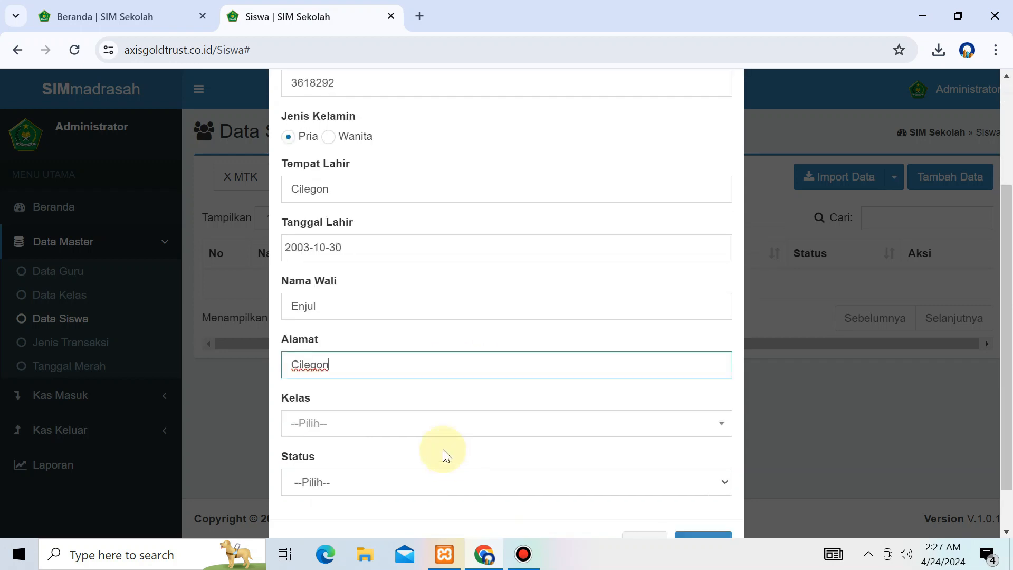
{"action": "left_click", "coordinate": [374, 421]}
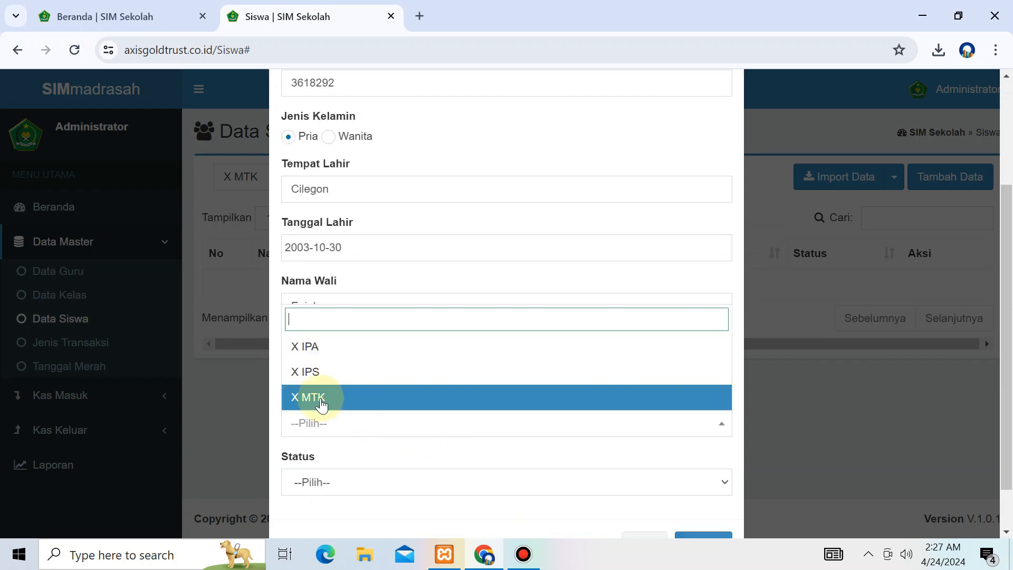
{"action": "left_click", "coordinate": [320, 399]}
{"action": "left_click", "coordinate": [356, 480]}
{"action": "left_click", "coordinate": [350, 429]}
{"action": "scroll", "coordinate": [554, 459], "scroll_direction": "down", "scroll_amount": 1}
{"action": "left_click", "coordinate": [685, 493]}
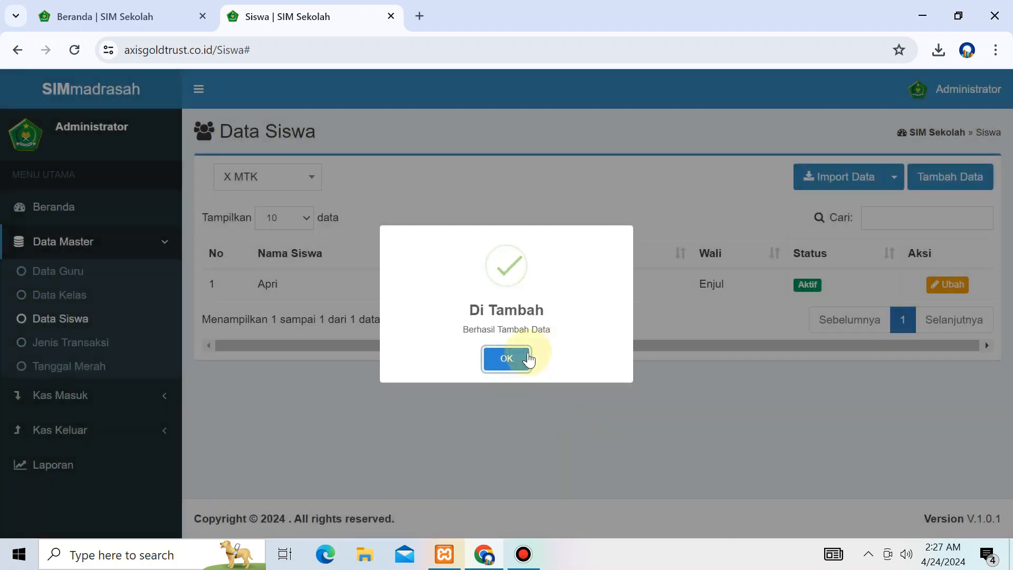
{"action": "left_click", "coordinate": [520, 358]}
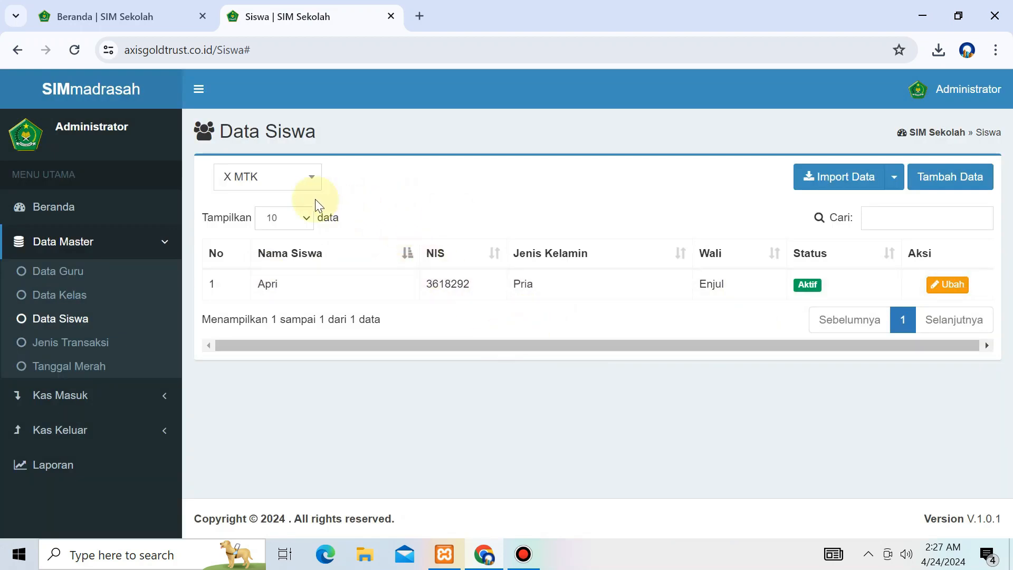
{"action": "left_click", "coordinate": [298, 179]}
{"action": "left_click", "coordinate": [269, 259]}
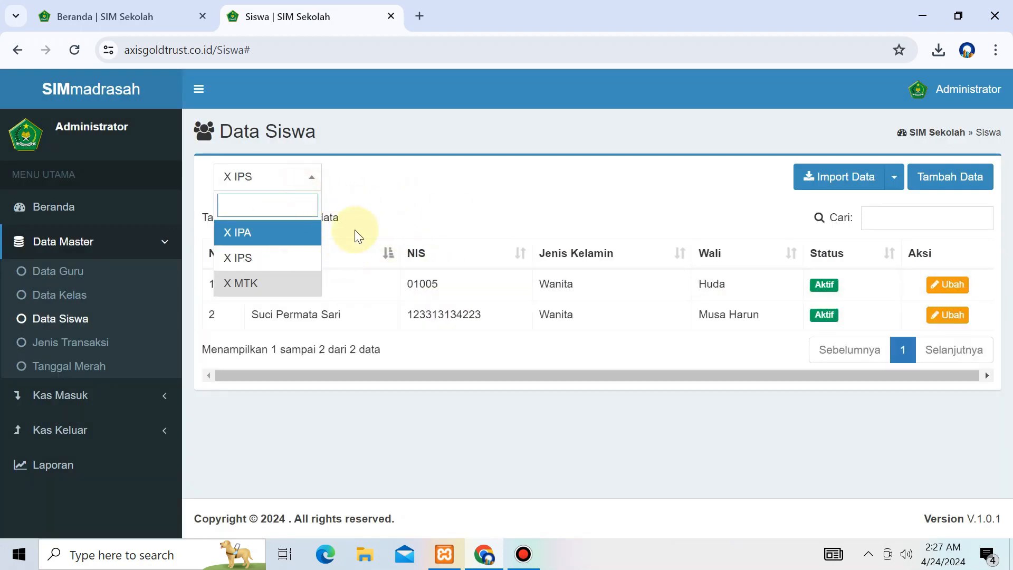
{"action": "left_click", "coordinate": [255, 232]}
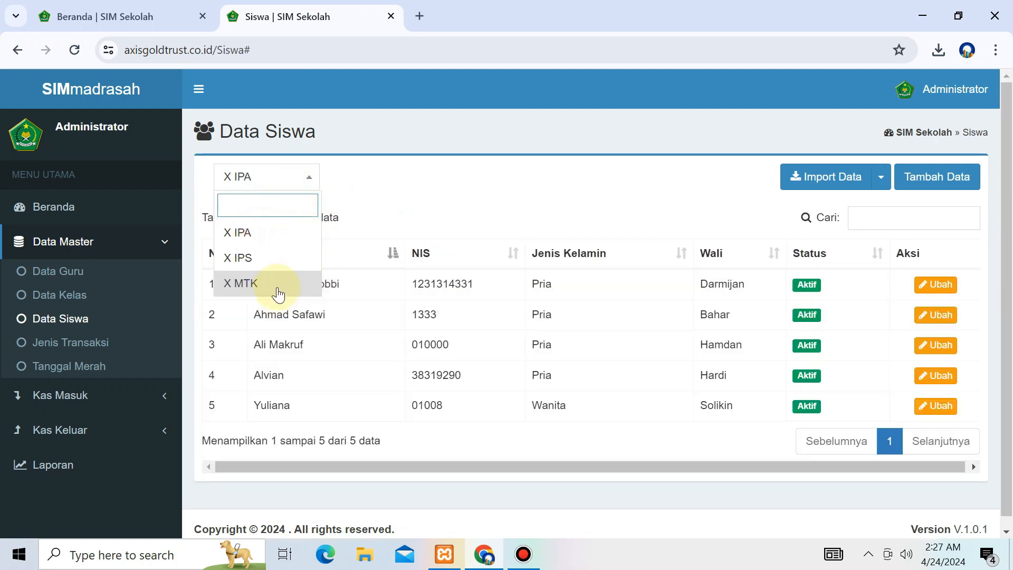
{"action": "left_click", "coordinate": [278, 287]}
{"action": "left_click", "coordinate": [291, 142]}
{"action": "left_click", "coordinate": [287, 167]}
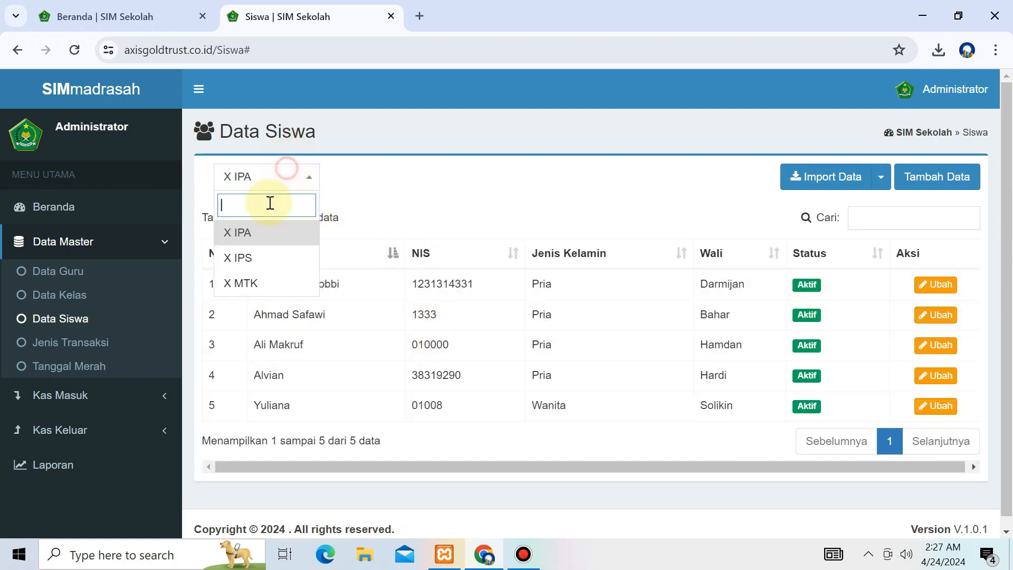
{"action": "left_click", "coordinate": [242, 283]}
{"action": "left_click", "coordinate": [555, 322]}
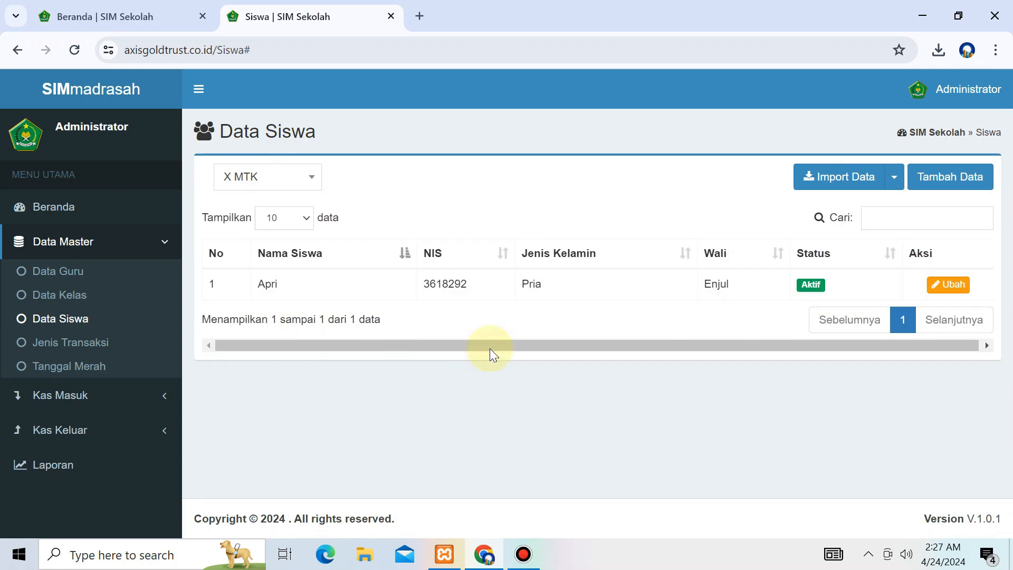
{"action": "left_click", "coordinate": [94, 368]}
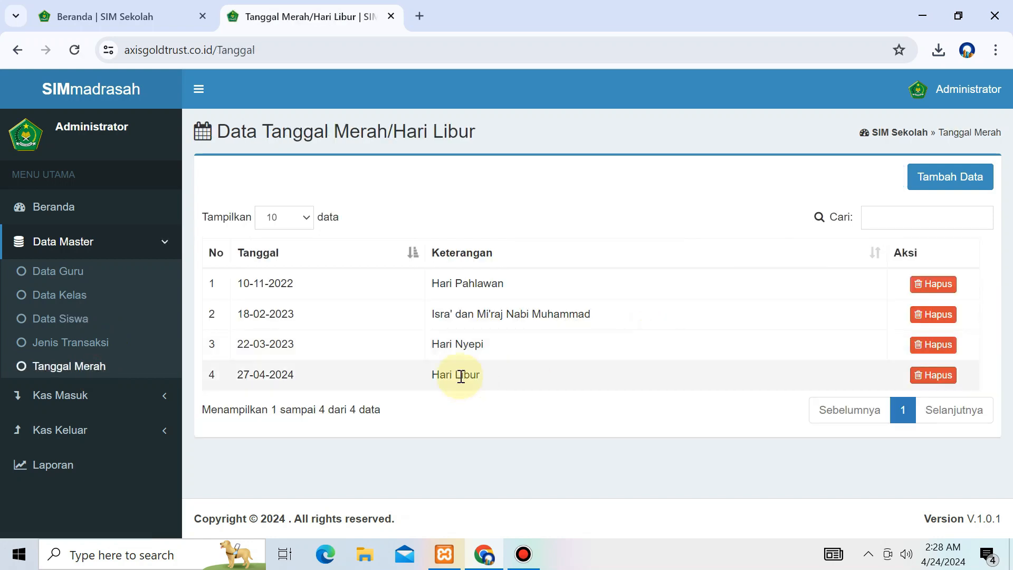
Step: Start a new holiday entry, cancel it, then go to the transaction types list
{"action": "left_click_drag", "start_coordinate": [298, 376], "coordinate": [547, 369]}
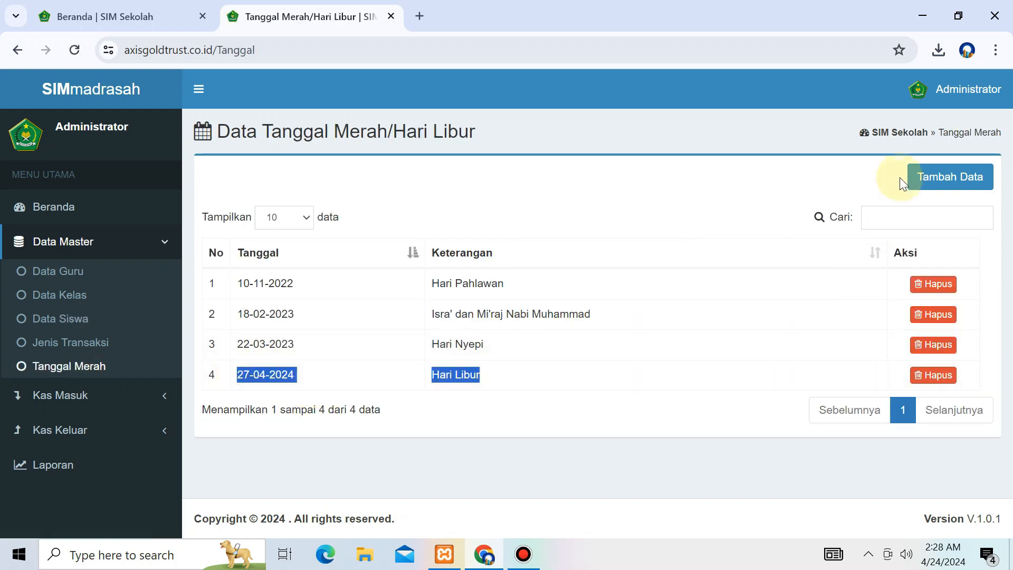
{"action": "left_click", "coordinate": [946, 177]}
{"action": "left_click", "coordinate": [429, 190]}
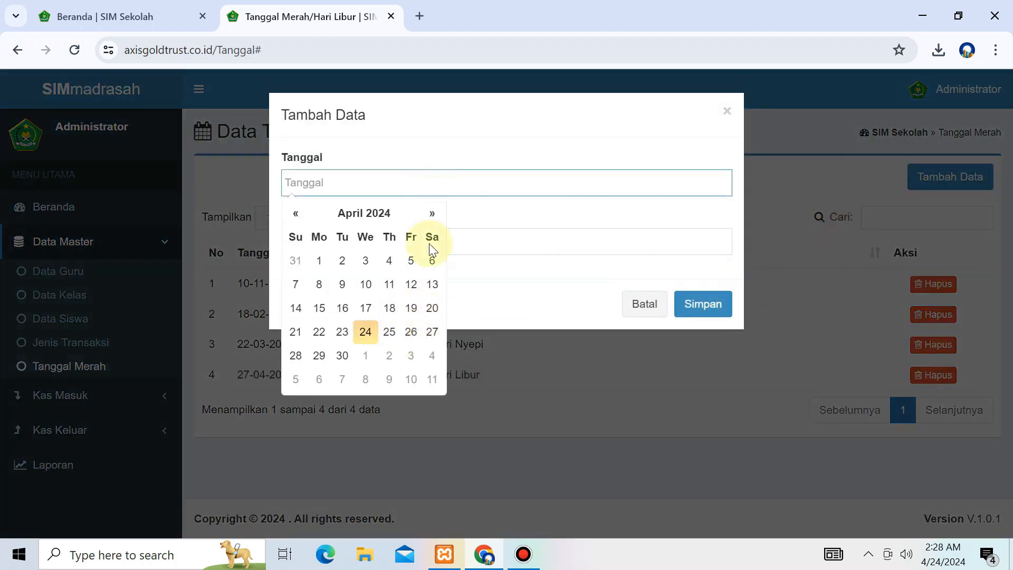
{"action": "left_click", "coordinate": [488, 260]}
{"action": "left_click", "coordinate": [512, 235]}
{"action": "left_click", "coordinate": [644, 303]}
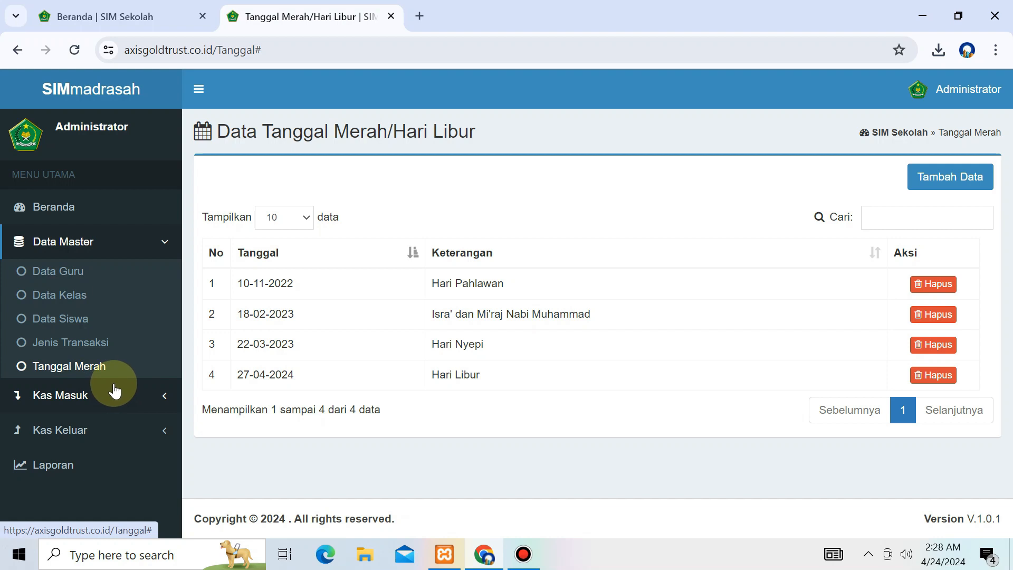
{"action": "left_click", "coordinate": [108, 347]}
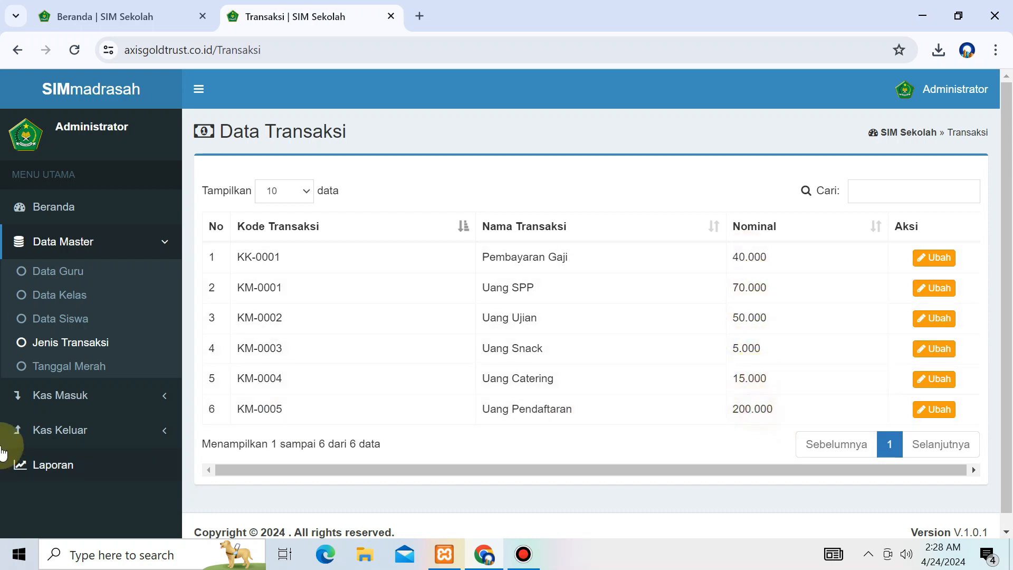
Step: Expand Kas Masuk and open the Pendaftaran list of three registered applicants
{"action": "left_click", "coordinate": [83, 399]}
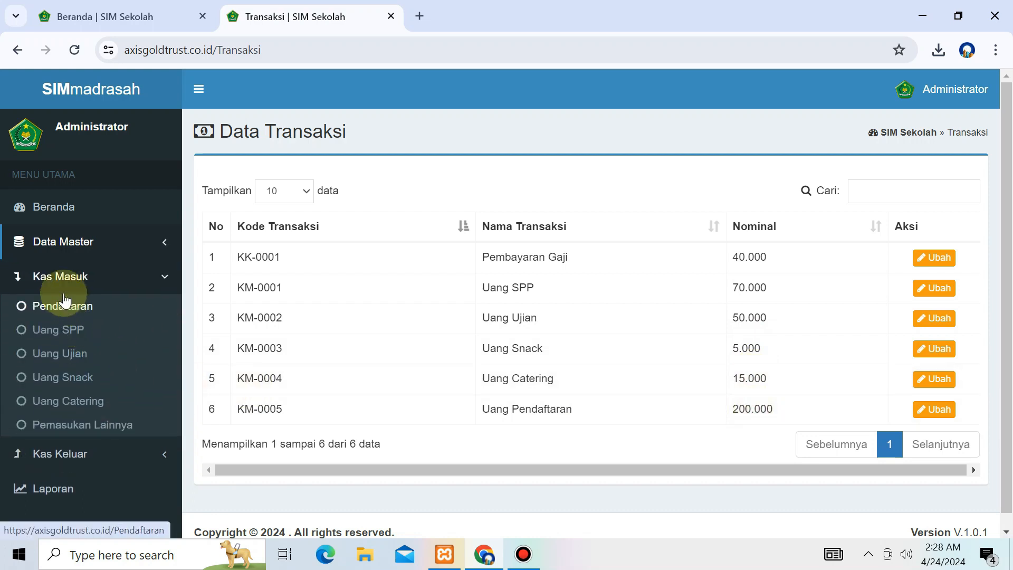
{"action": "left_click", "coordinate": [66, 310]}
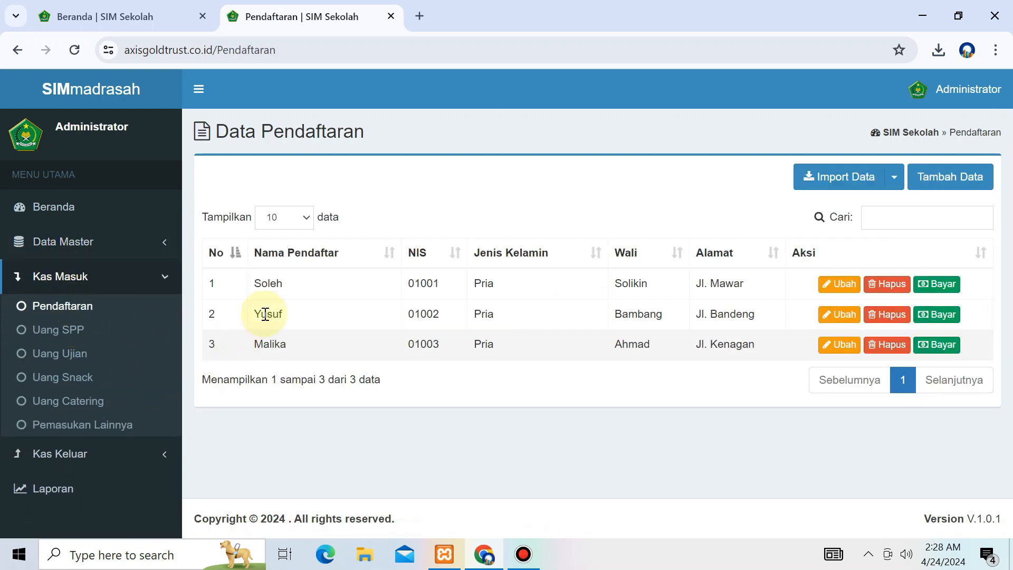
{"action": "left_click_drag", "start_coordinate": [213, 132], "coordinate": [383, 138]}
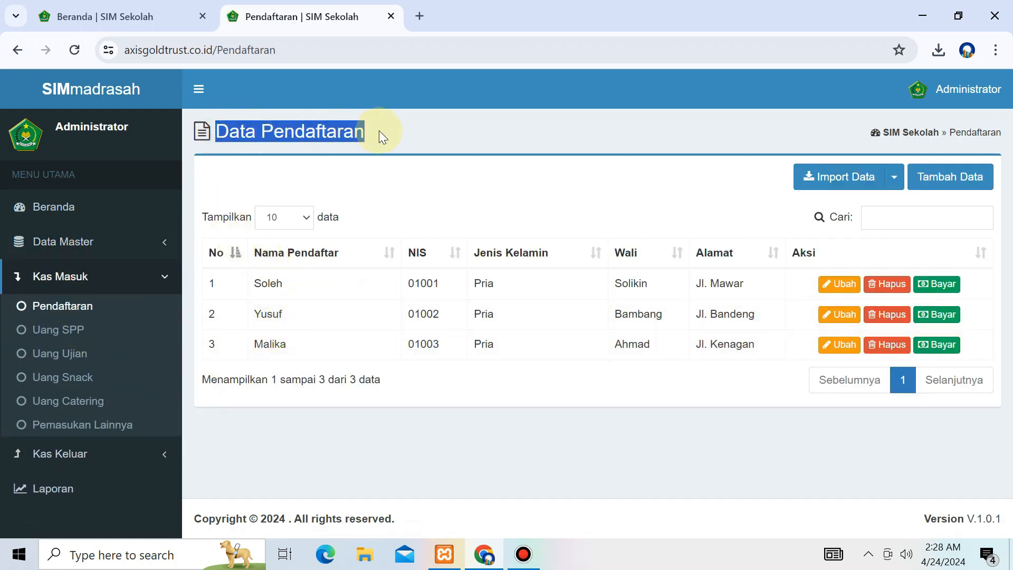
Step: Write 'Pendaftaran PPDB seperti pendaftaran penerima siswa baru' in Notepad and close it unsaved
{"action": "left_click", "coordinate": [556, 226]}
{"action": "key", "text": "super+r"}
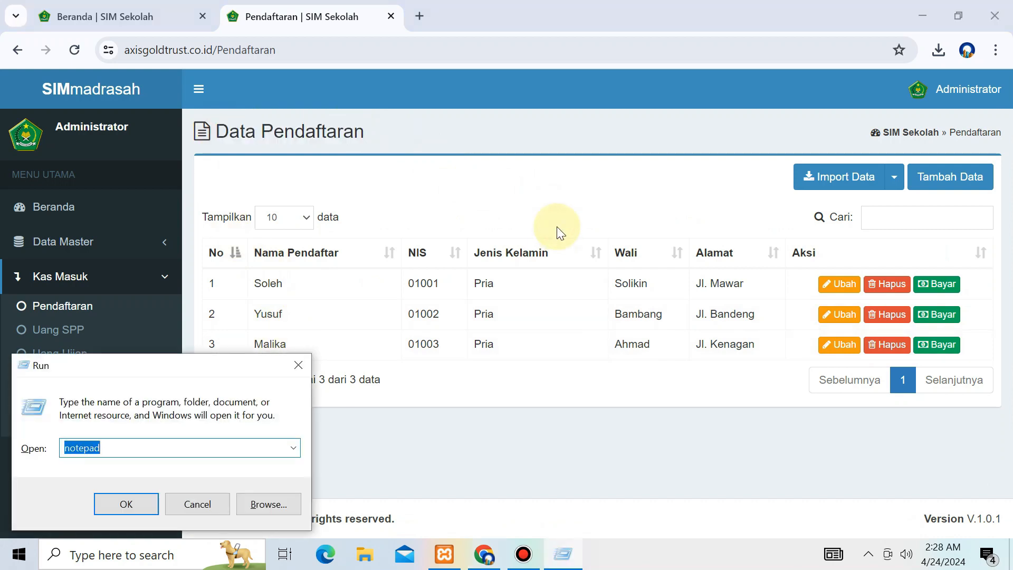
{"action": "key", "text": "Return"}
{"action": "type", "text": "Pe"}
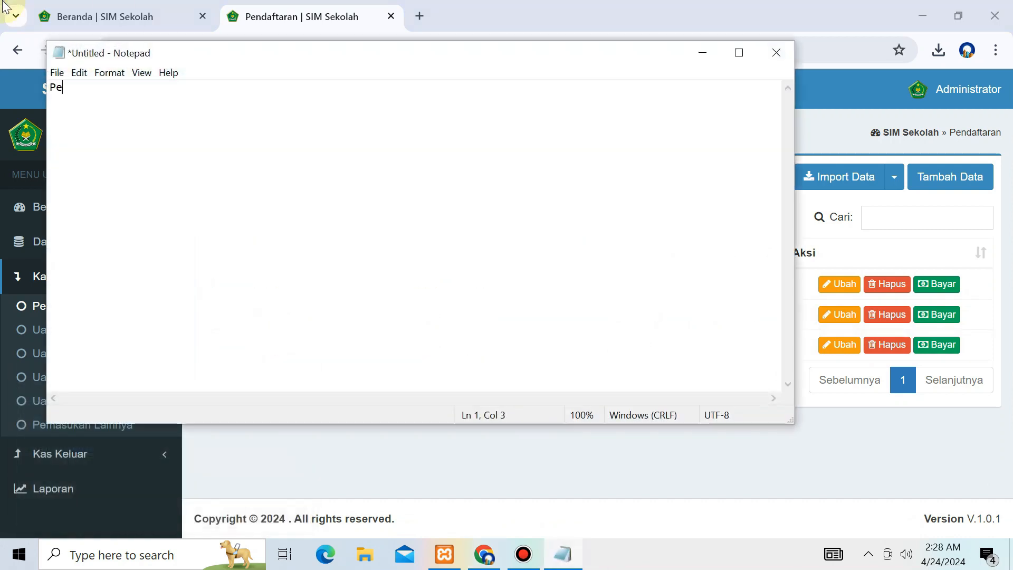
{"action": "type", "text": "ndaftaran PPDB seperti pendaftaran penerima si"}
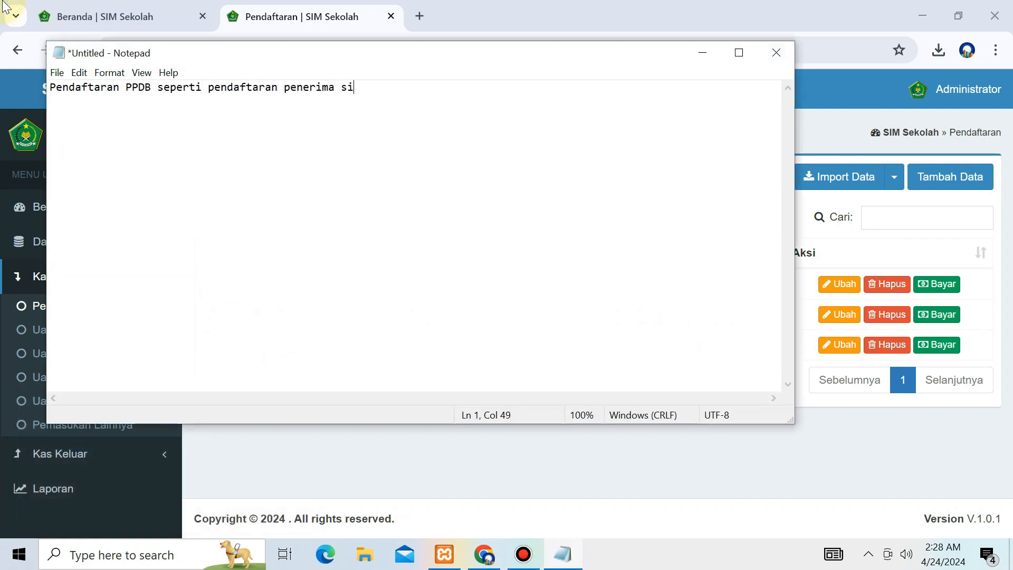
{"action": "type", "text": "swa baru"}
{"action": "key", "text": "alt+F4"}
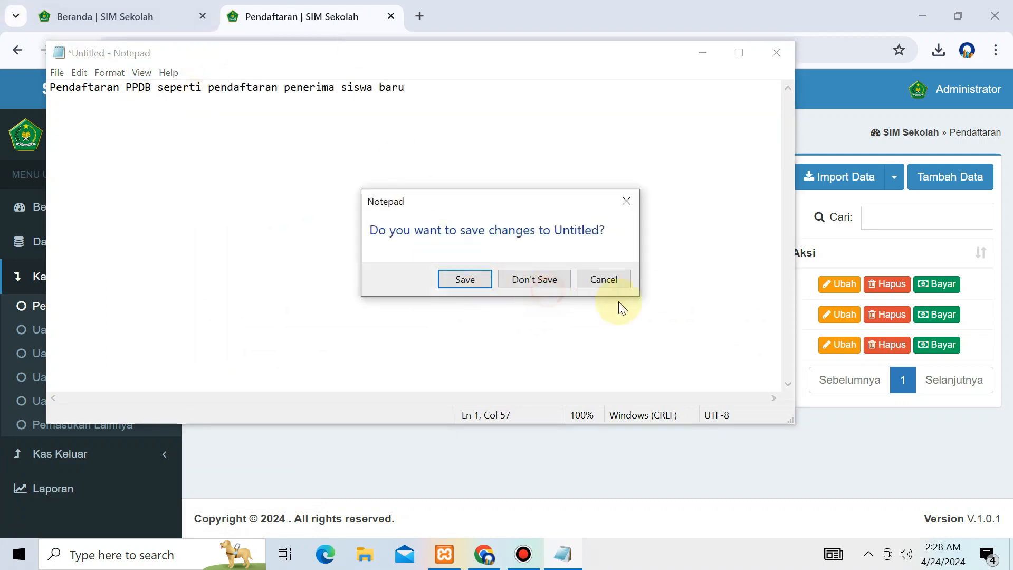
{"action": "left_click", "coordinate": [553, 279]}
Step: Open a new registration form, enter the student's name and NIS, and set gender Pria
{"action": "left_click", "coordinate": [950, 180]}
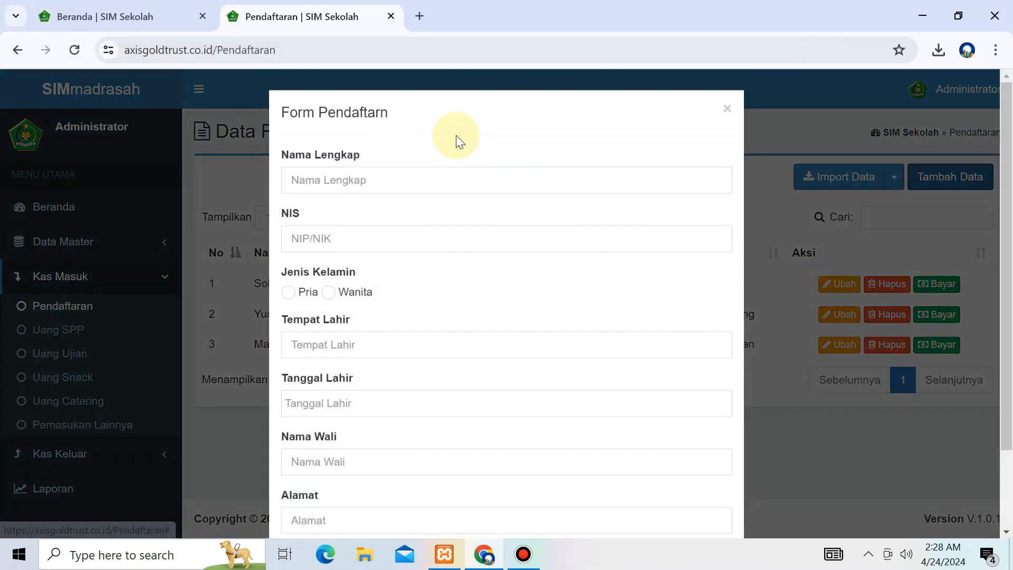
{"action": "triple_click", "coordinate": [387, 111]}
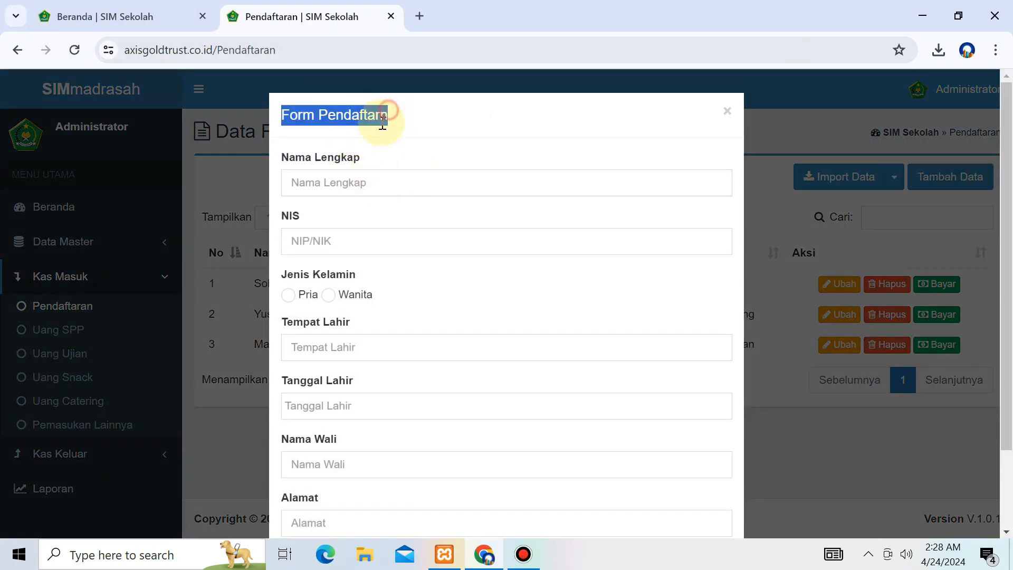
{"action": "left_click", "coordinate": [391, 154]}
{"action": "left_click", "coordinate": [384, 182]}
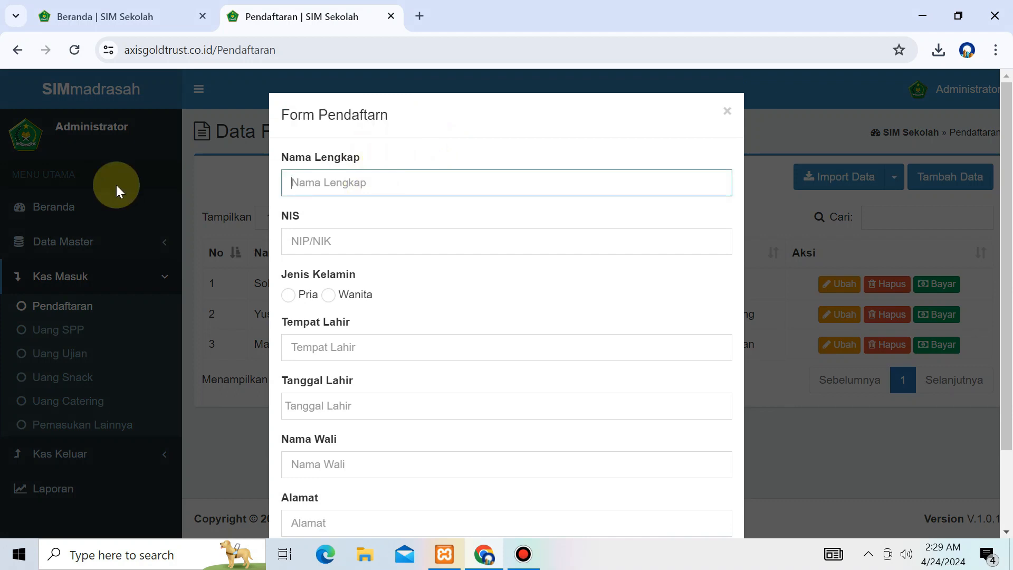
{"action": "key", "text": "Tab"}
{"action": "type", "text": "78391"}
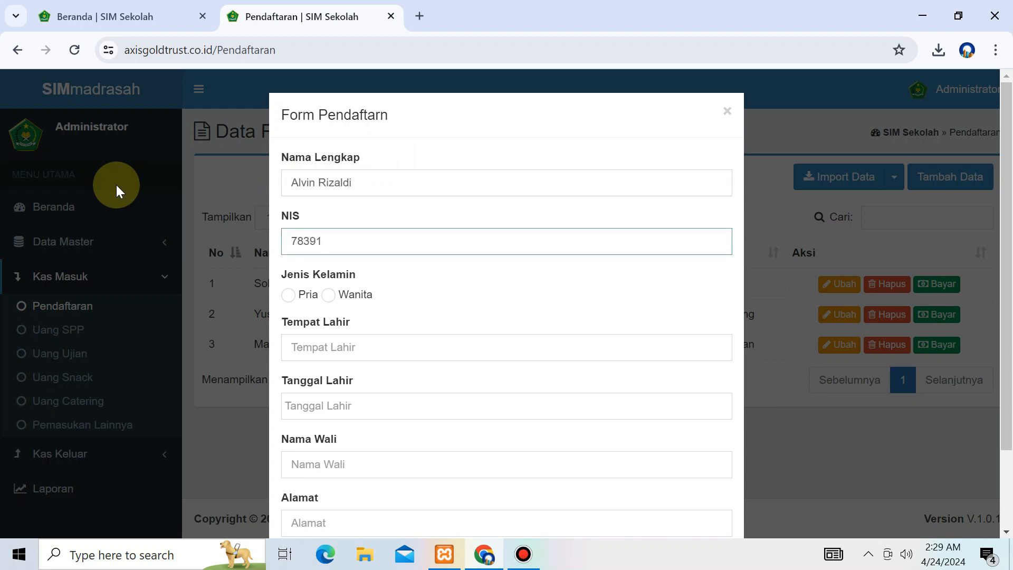
{"action": "type", "text": "8391"}
{"action": "key", "text": "Tab"}
{"action": "key", "text": "space"}
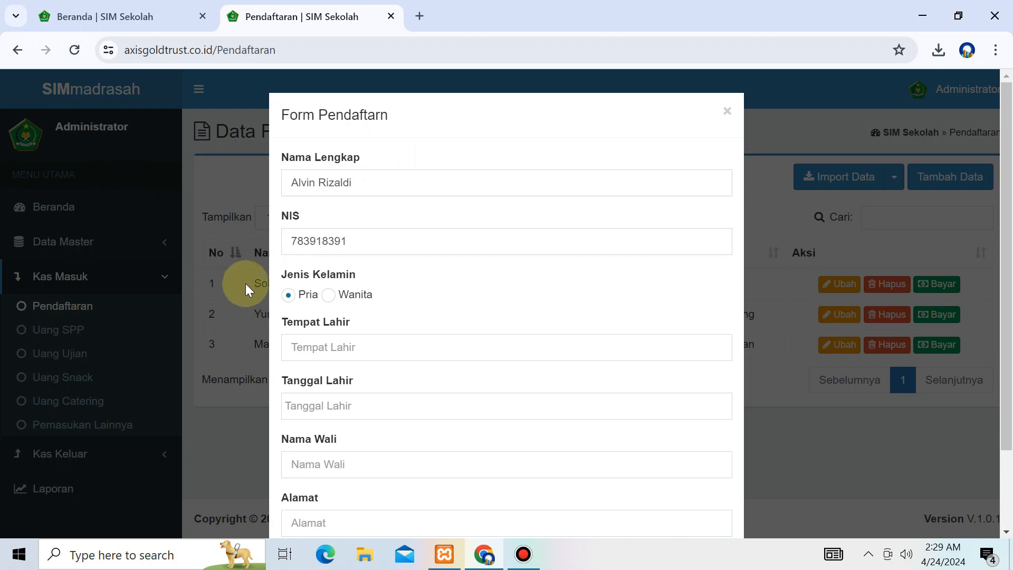
{"action": "left_click", "coordinate": [369, 346]}
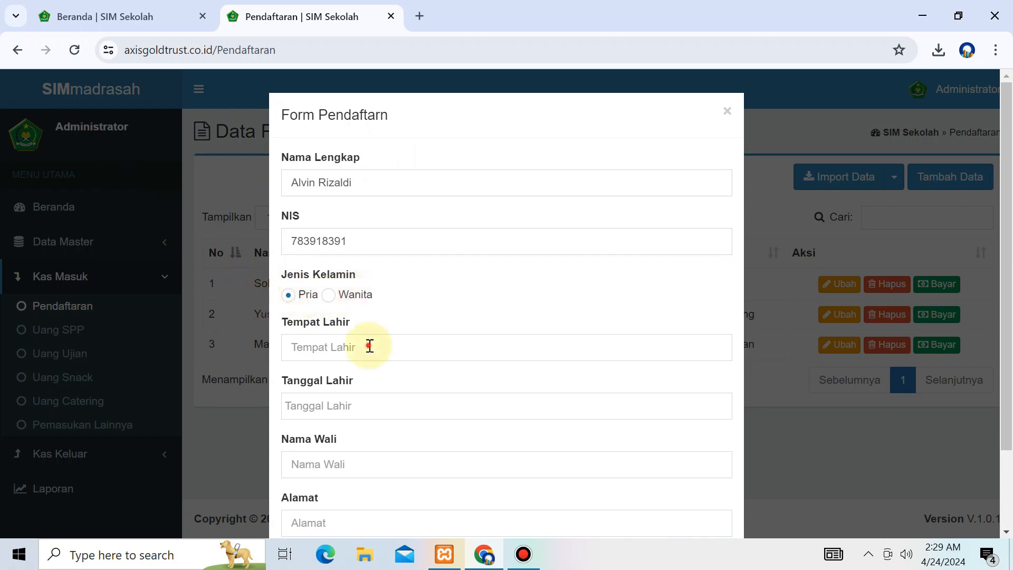
{"action": "type", "text": "Cilegon"}
{"action": "key", "text": "Tab"}
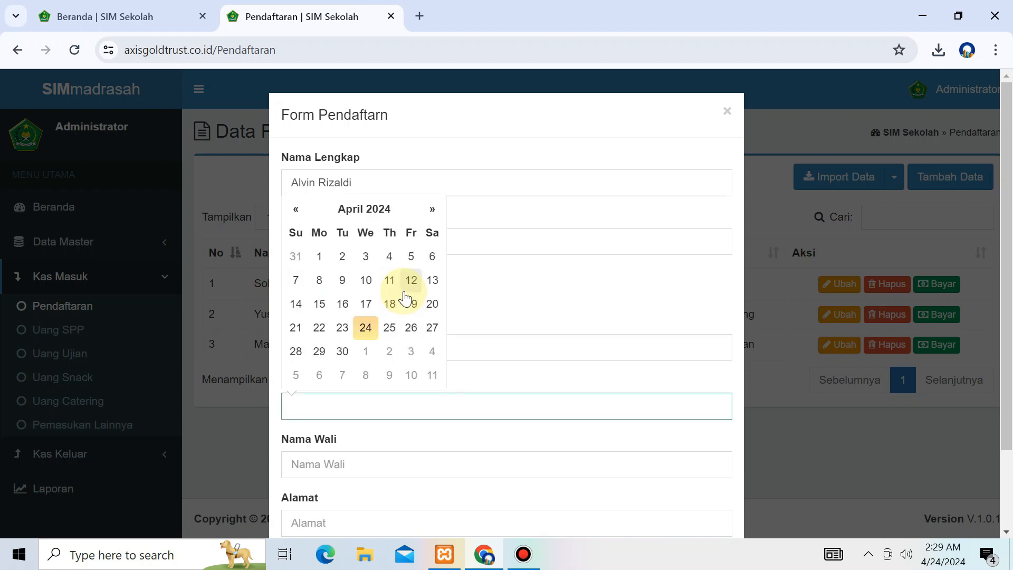
{"action": "left_click", "coordinate": [365, 280]}
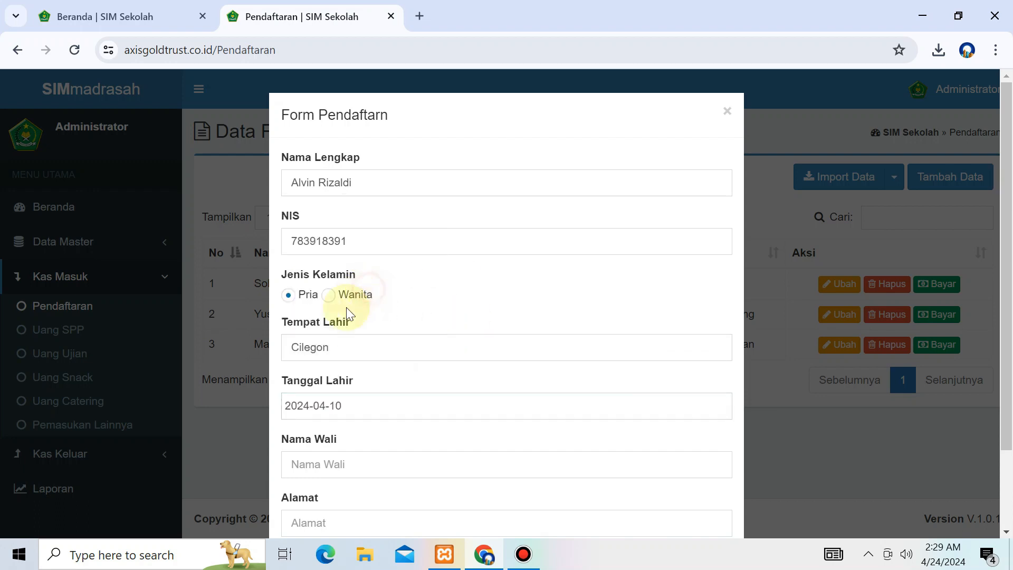
{"action": "left_click", "coordinate": [306, 407]}
{"action": "left_click_drag", "start_coordinate": [311, 405], "coordinate": [302, 416]}
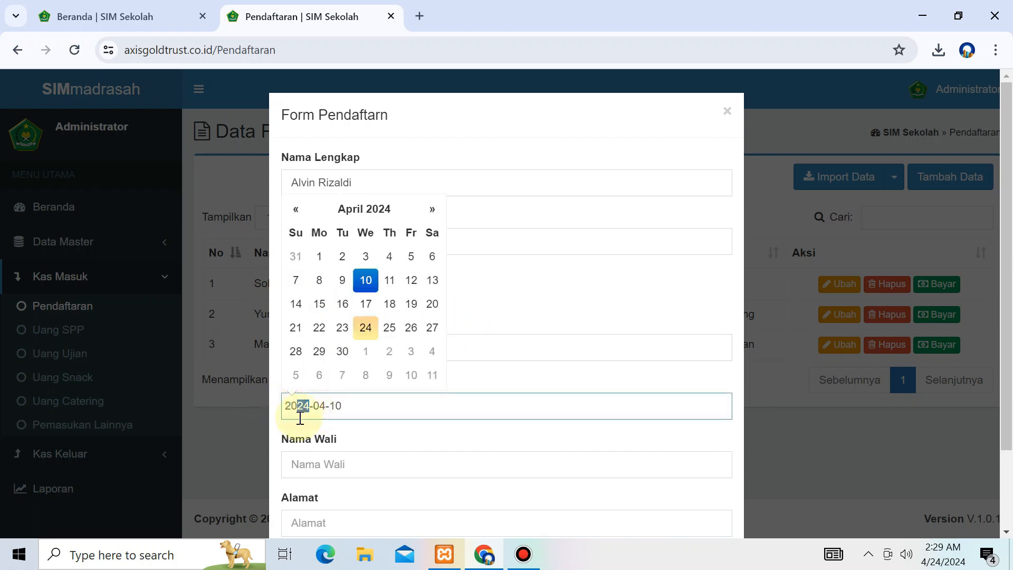
{"action": "type", "text": "03"}
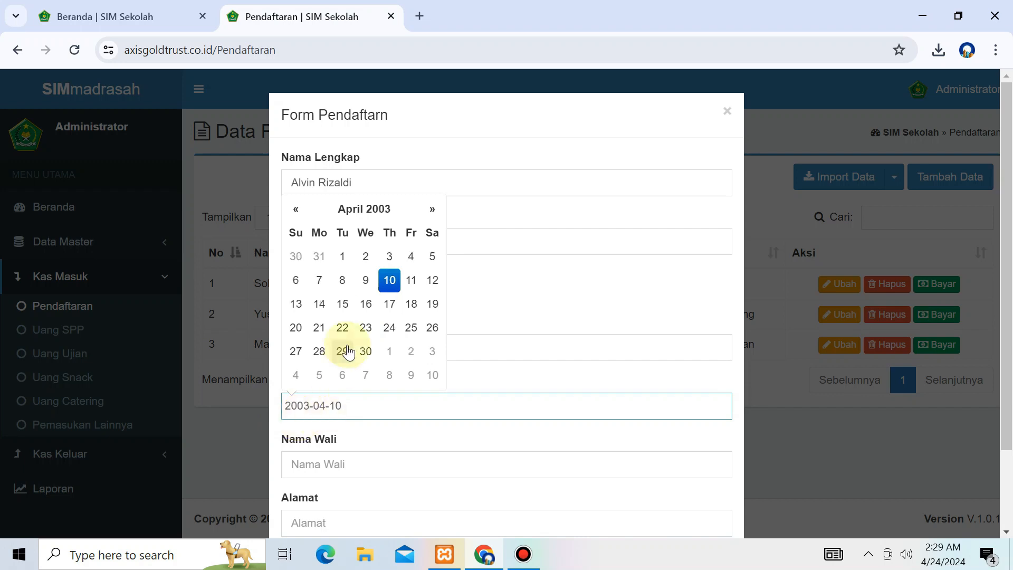
{"action": "left_click", "coordinate": [366, 303]}
Step: Enter the guardian's name and address Cilegon, then save the registration
{"action": "left_click", "coordinate": [366, 463]}
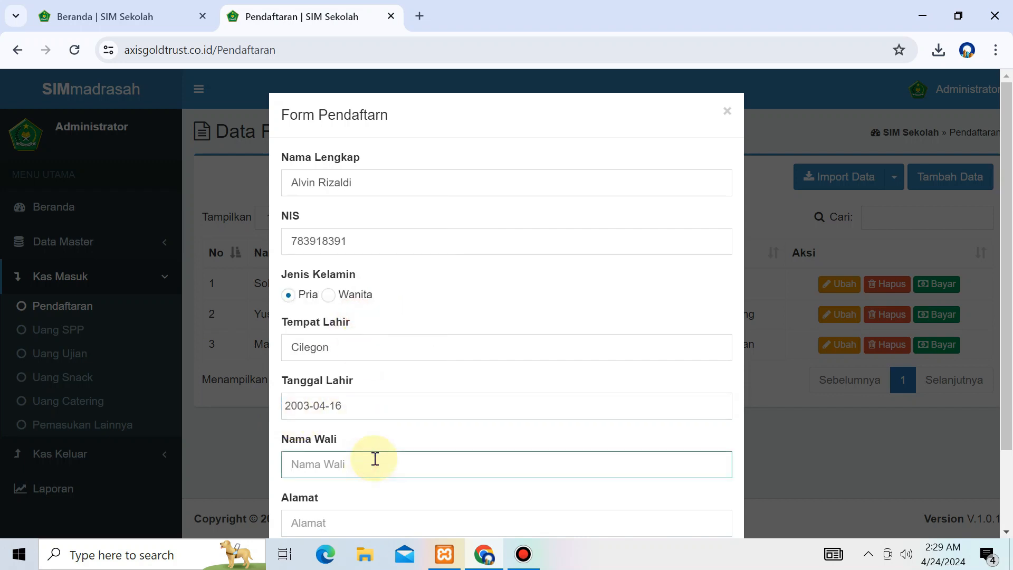
{"action": "type", "text": "Darus"}
{"action": "key", "text": "Tab"}
{"action": "type", "text": "Cilegon"}
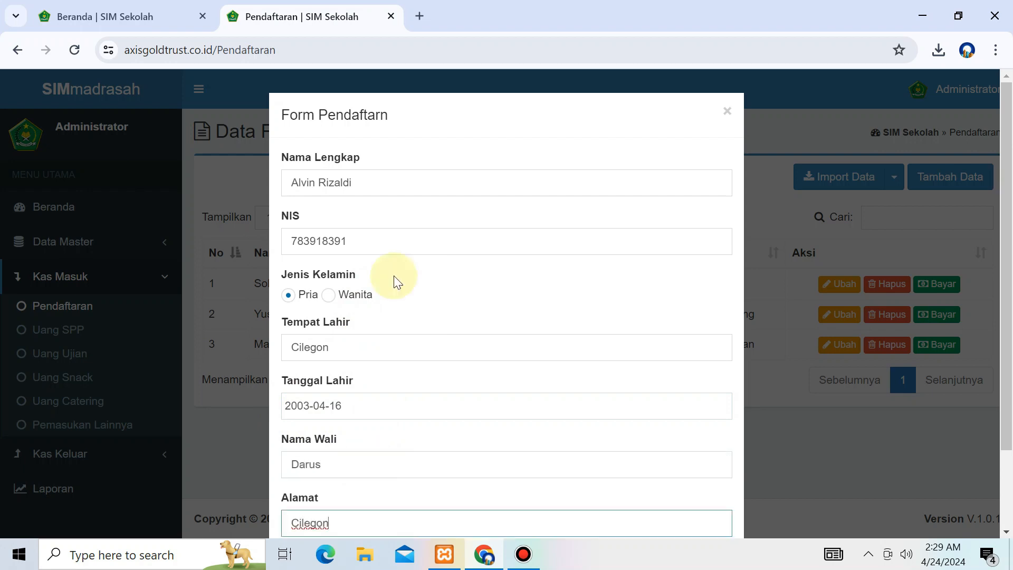
{"action": "scroll", "coordinate": [401, 288], "scroll_direction": "down", "scroll_amount": 2}
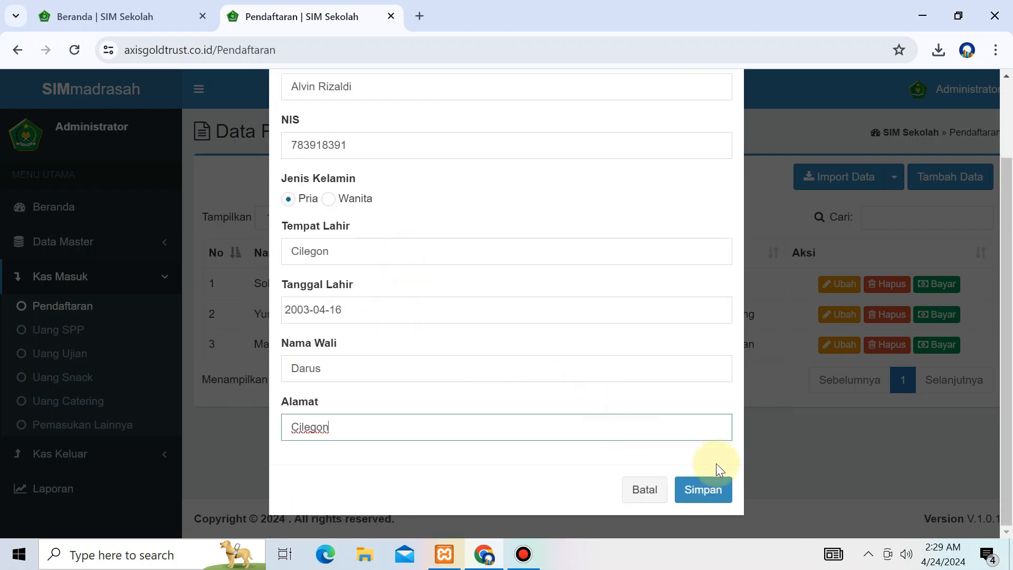
{"action": "left_click", "coordinate": [709, 489]}
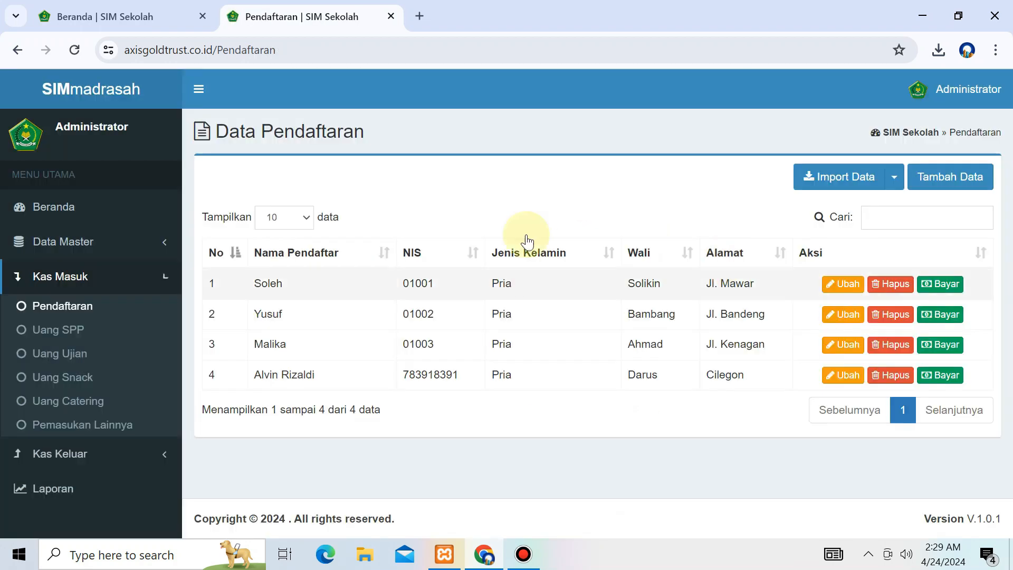
Step: Highlight the new applicant's row in the registration list, then clear the highlight
{"action": "left_click_drag", "start_coordinate": [203, 380], "coordinate": [739, 402]}
{"action": "left_click", "coordinate": [791, 377]}
{"action": "left_click", "coordinate": [738, 400]}
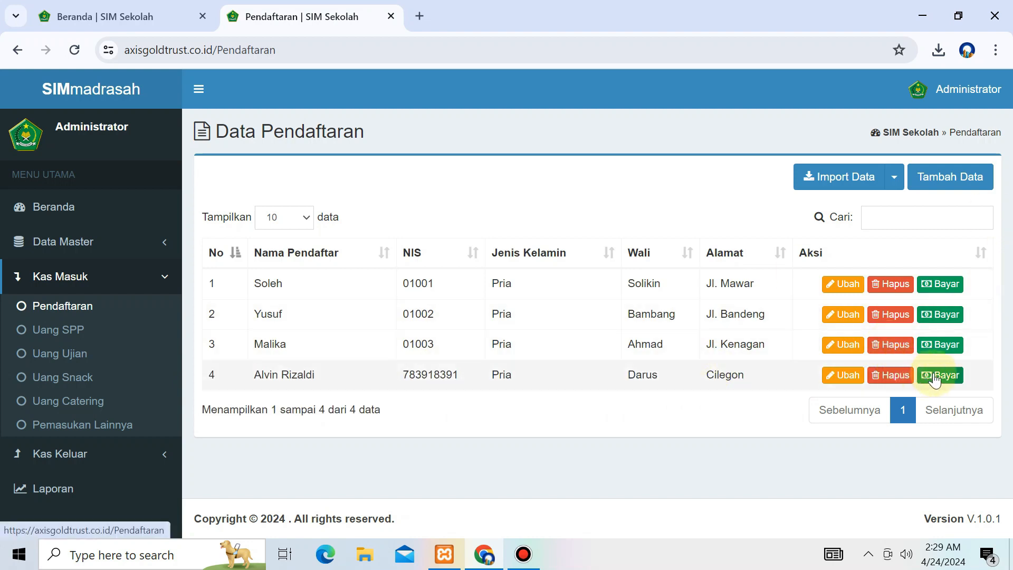
Step: Launch Notepad and type 'Jika sudah daftar, silakan melakukan pembayaran... siswa baru'
{"action": "key", "text": "super+r"}
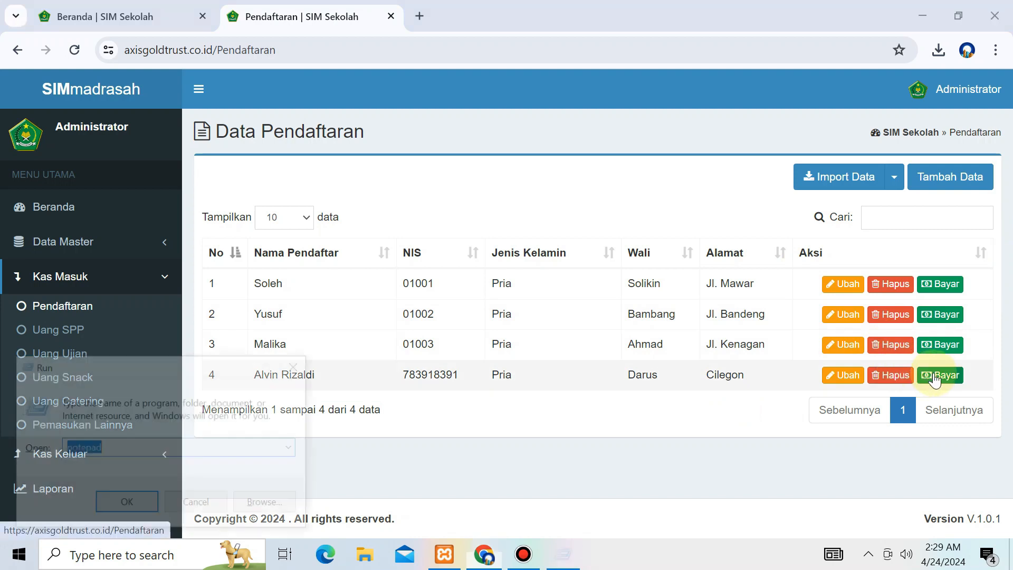
{"action": "key", "text": "Return"}
{"action": "type", "text": "Jika sudah da"}
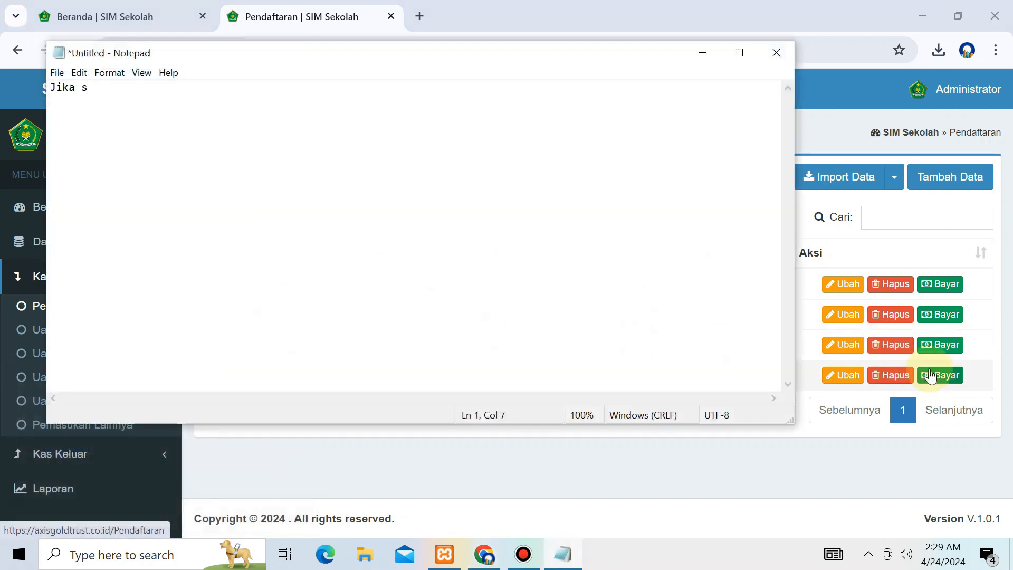
{"action": "key", "text": "BackSpace"}
{"action": "key", "text": "BackSpace"}
{"action": "key", "text": "BackSpace"}
{"action": "type", "text": "daftar"}
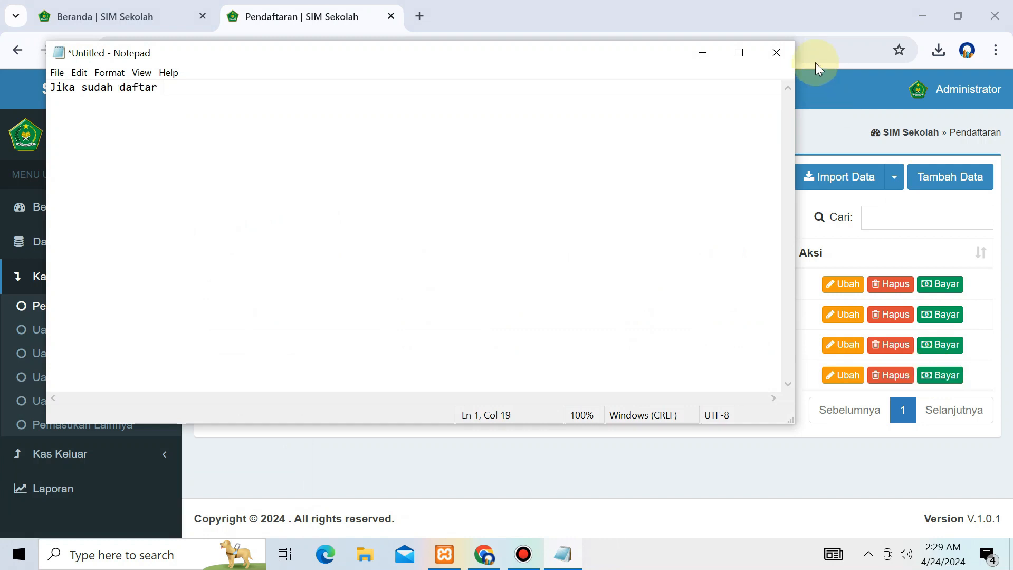
{"action": "mouse_move", "coordinate": [654, 6]}
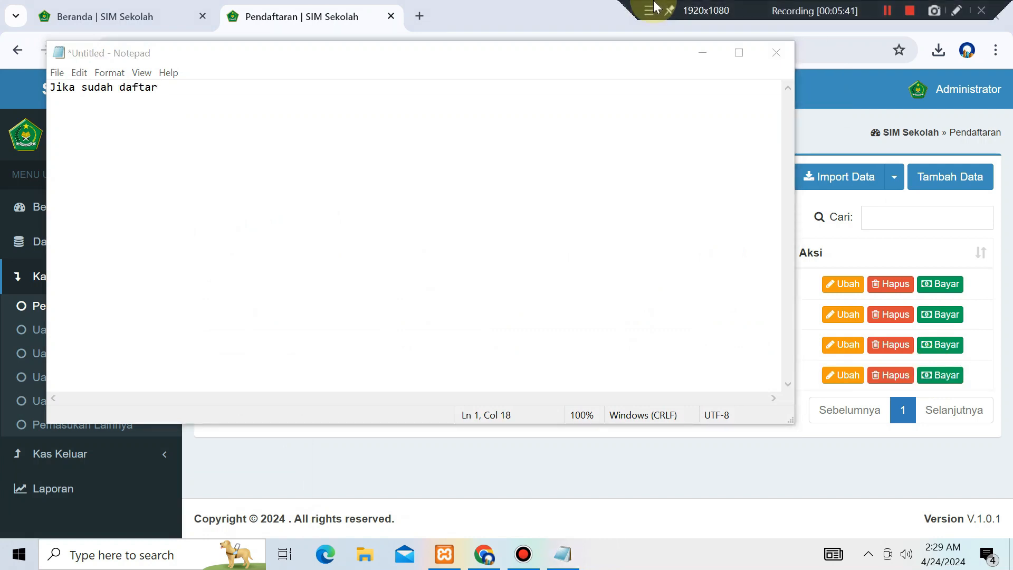
{"action": "left_click", "coordinate": [625, 122]}
{"action": "type", "text": ", silakan melakukan pem"}
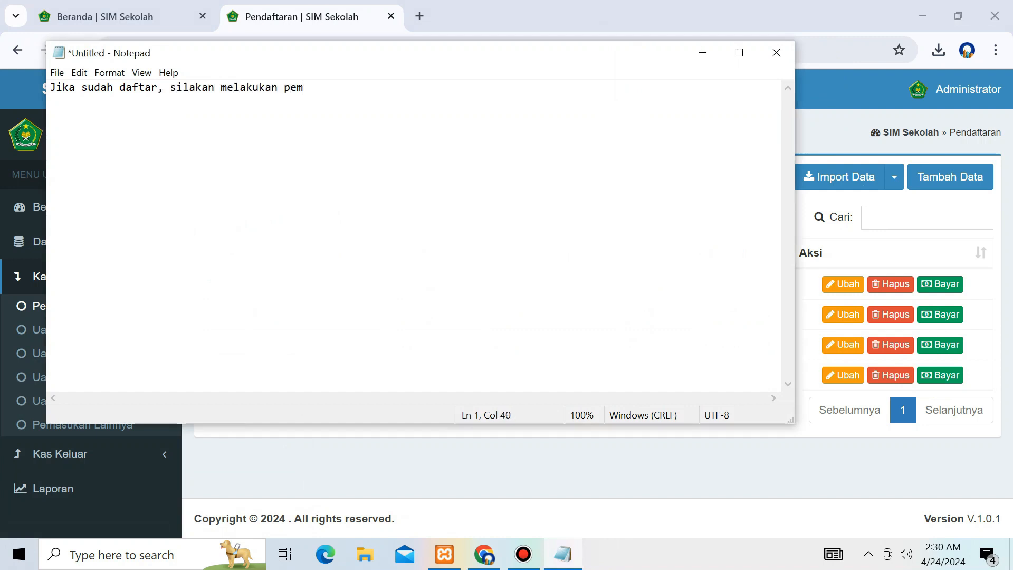
{"action": "type", "text": "bayaran... siswa baru"}
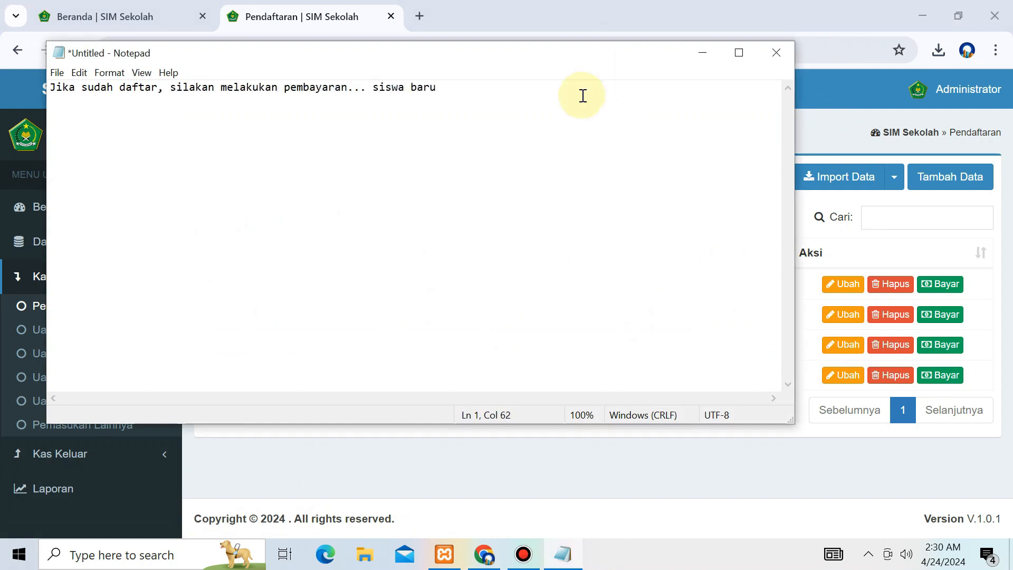
Step: Close Notepad without saving and bring up the fourth applicant's Rp 200.000 payment confirmation
{"action": "key", "text": "alt+F4"}
{"action": "left_click", "coordinate": [530, 280]}
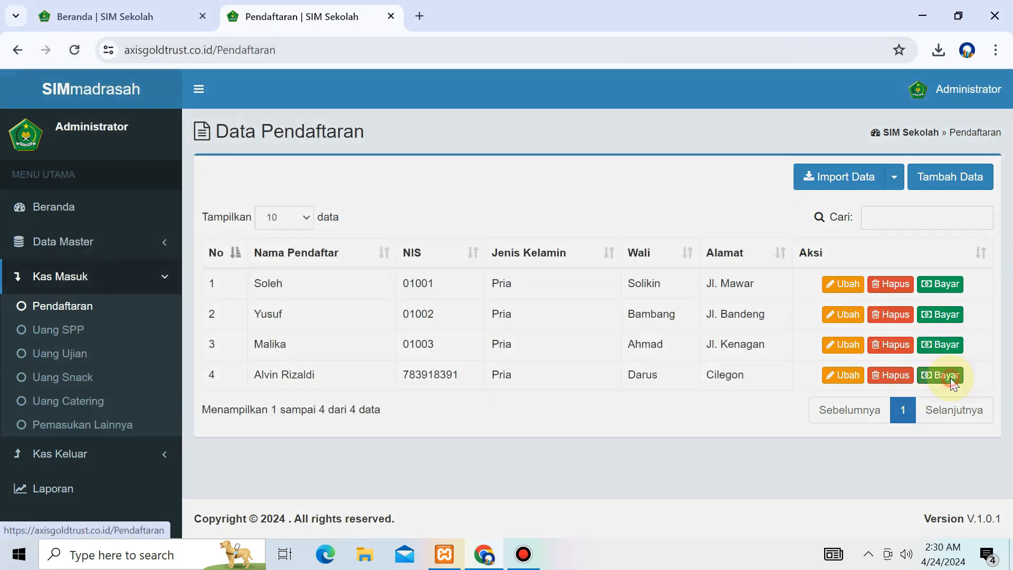
{"action": "left_click", "coordinate": [940, 375]}
Step: Pay the fourth applicant's Rp 200.000 registration fee and open the Pilih Kelas form
{"action": "double_click", "coordinate": [456, 169]}
{"action": "triple_click", "coordinate": [457, 170]}
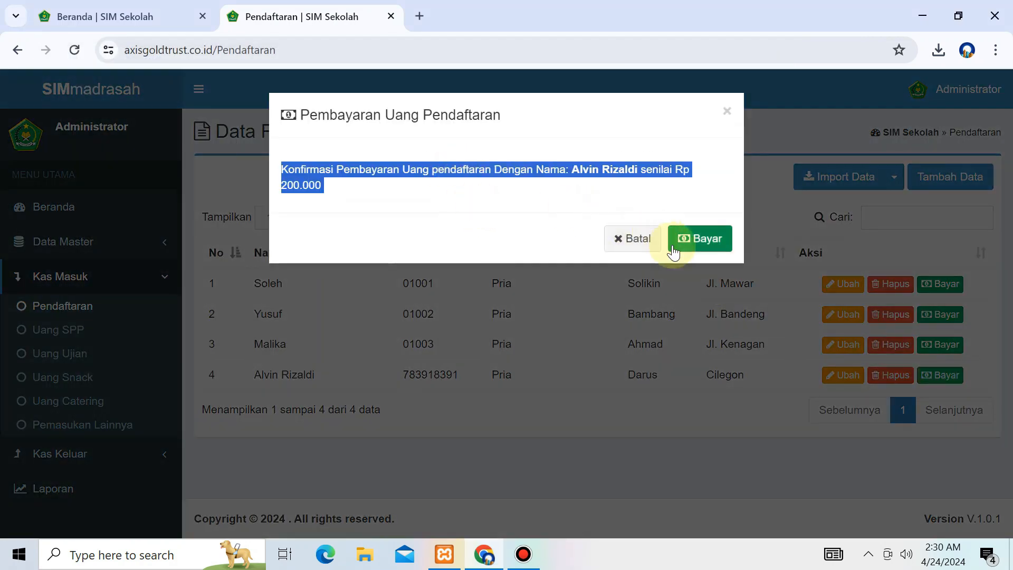
{"action": "left_click", "coordinate": [705, 241]}
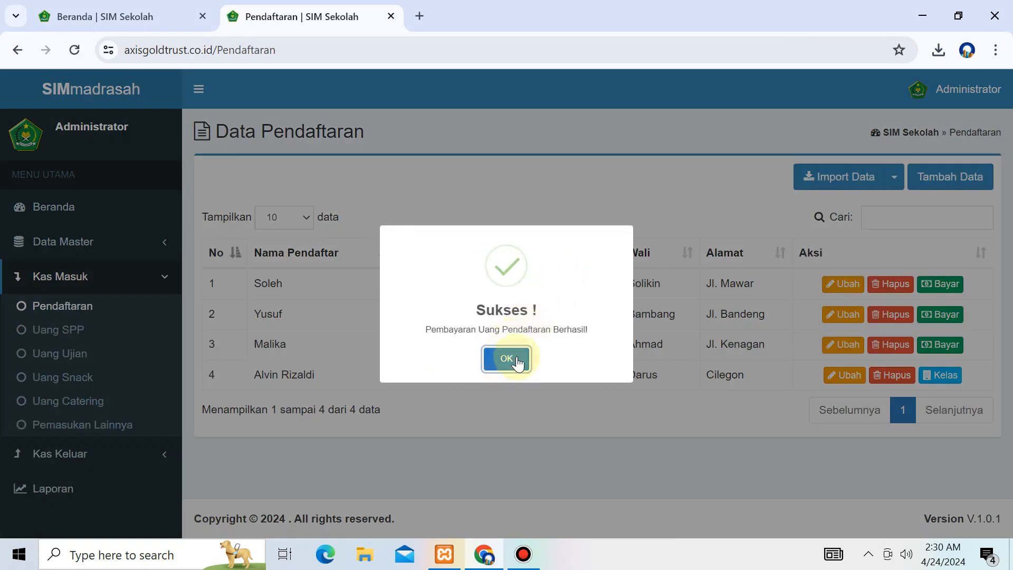
{"action": "left_click", "coordinate": [506, 360]}
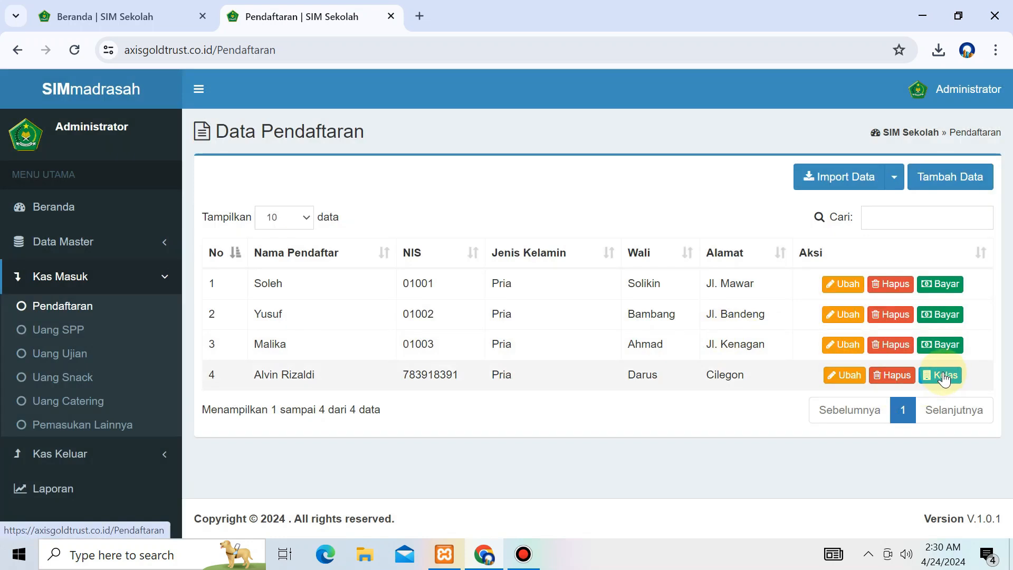
{"action": "left_click", "coordinate": [943, 376]}
{"action": "left_click_drag", "start_coordinate": [304, 156], "coordinate": [301, 167]}
Step: Jot a Notepad note that a paid applicant gets placed in a class, then discard it
{"action": "left_click", "coordinate": [336, 183]}
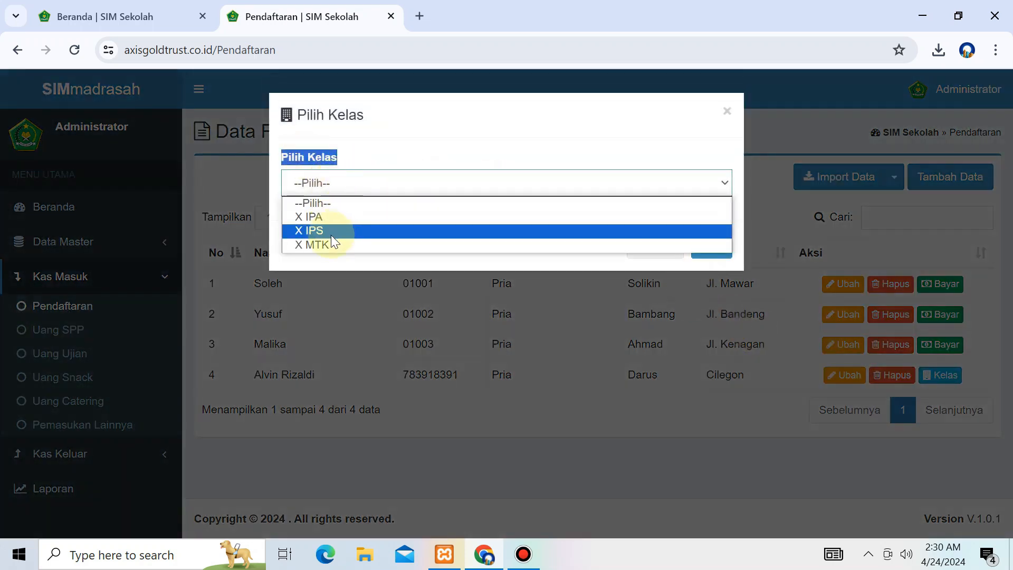
{"action": "key", "text": "super+r"}
{"action": "key", "text": "Return"}
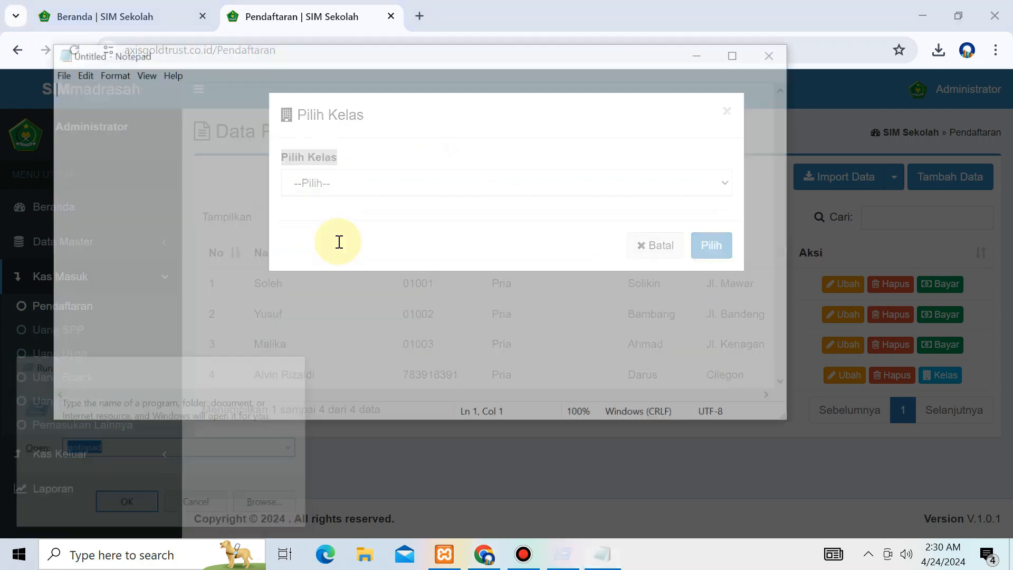
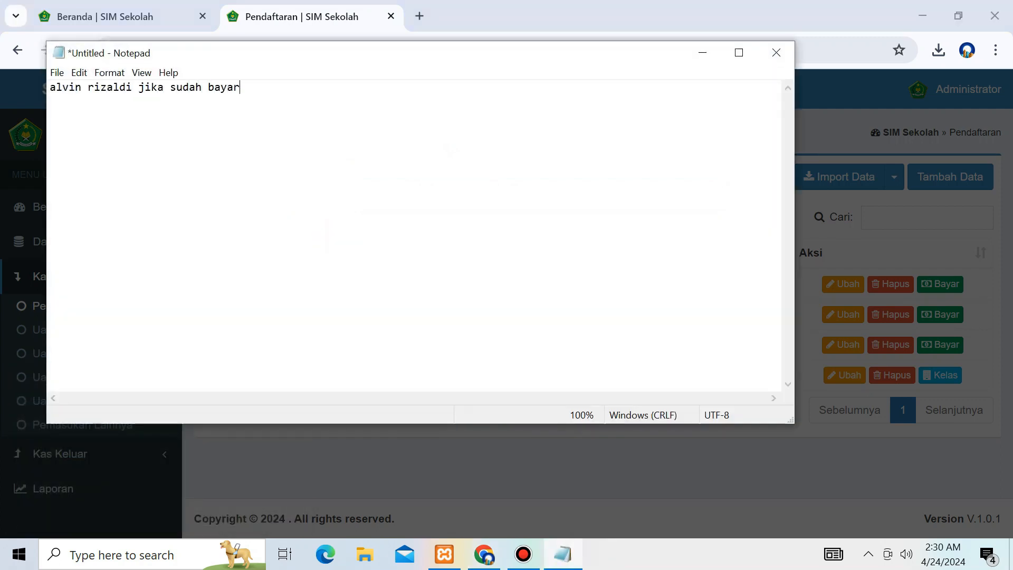
{"action": "type", "text": ", mau di temoat"}
{"action": "type", "text": "atkan"}
{"action": "type", "text": " di t"}
{"action": "key", "text": "BackSpace"}
{"action": "type", "text": "kelas mana?"}
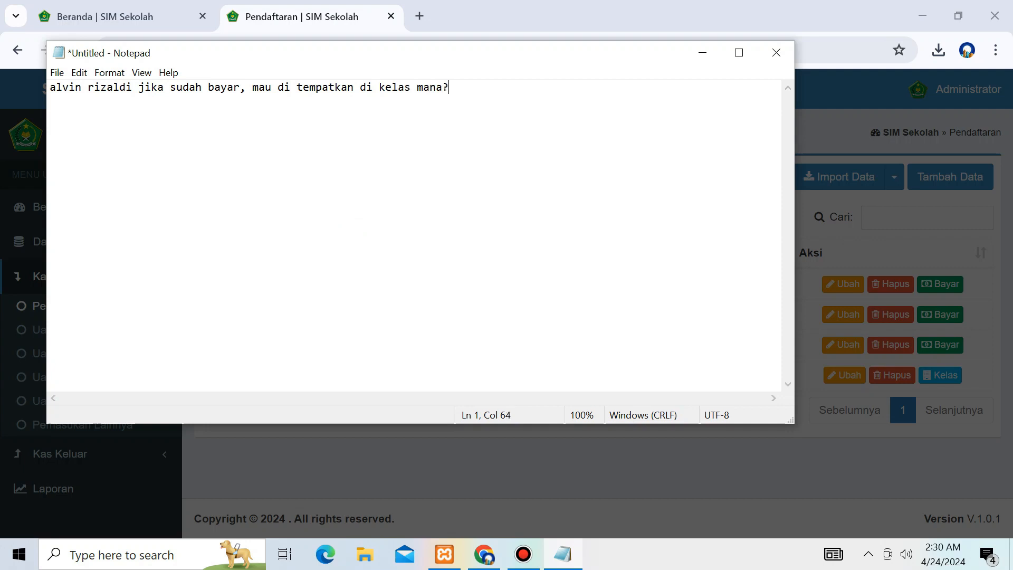
{"action": "key", "text": "alt+F4"}
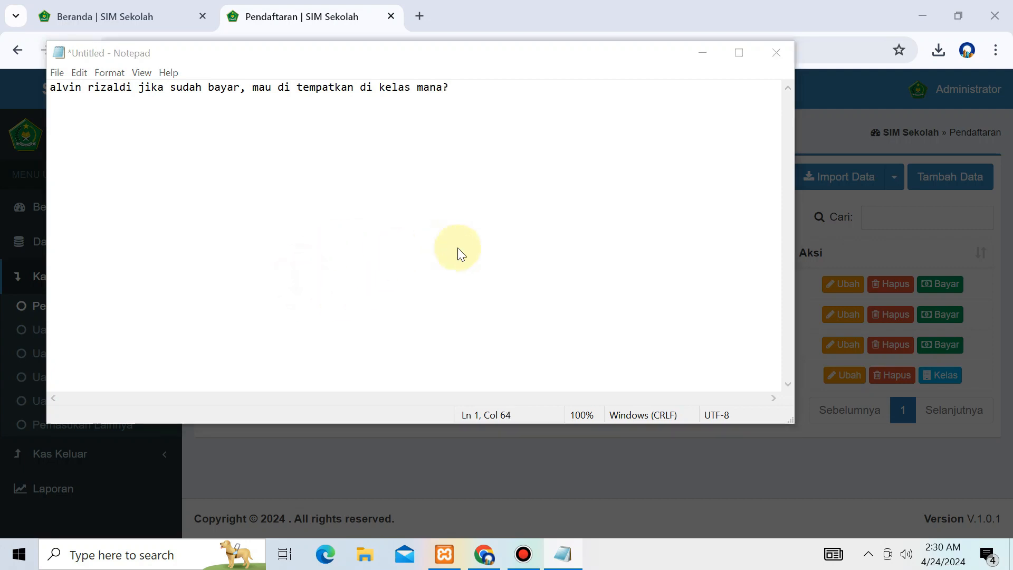
{"action": "left_click", "coordinate": [533, 278]}
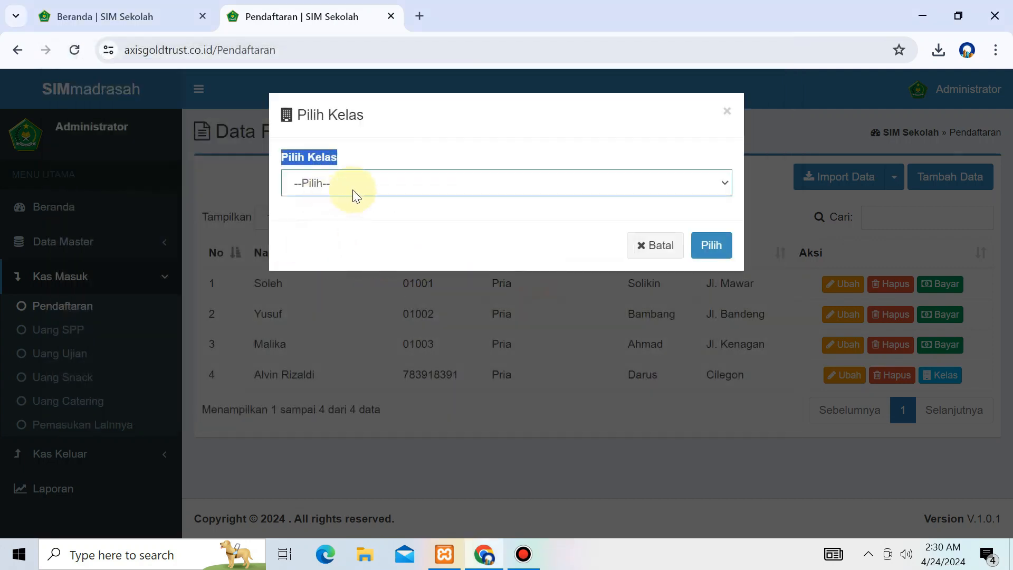
Step: Assign the fourth applicant to class X MTK and dismiss the success message
{"action": "left_click", "coordinate": [355, 194]}
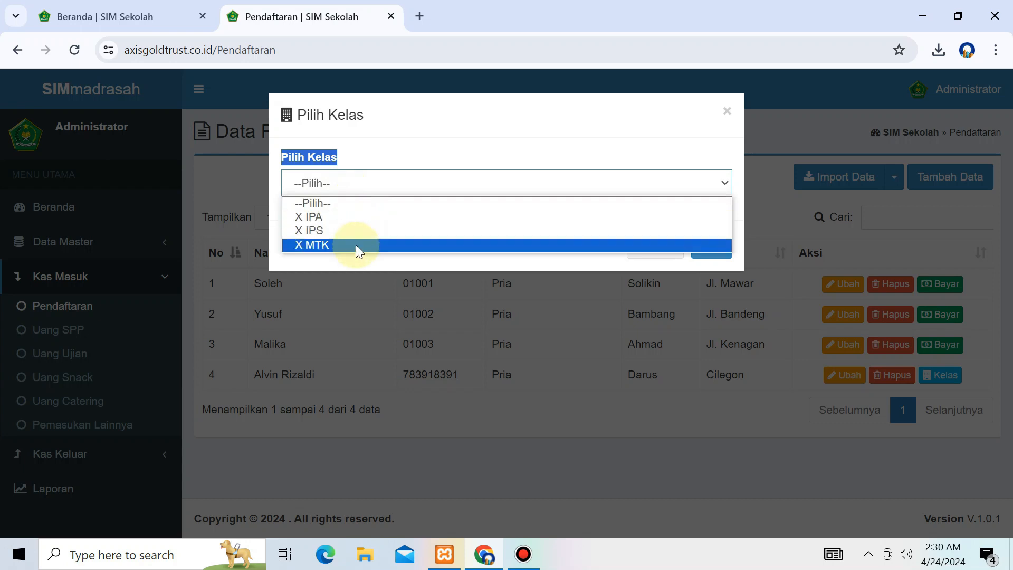
{"action": "left_click", "coordinate": [356, 244]}
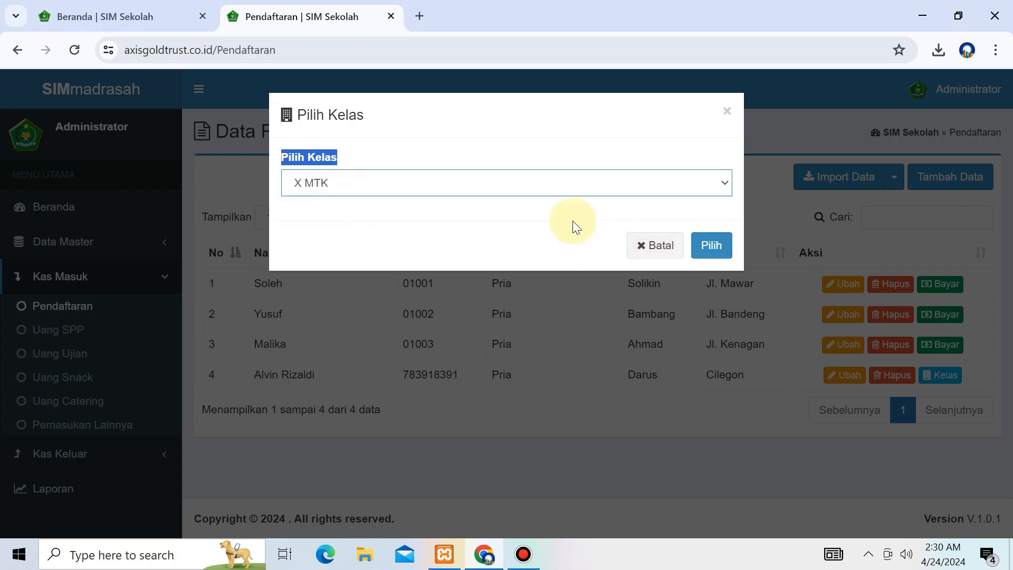
{"action": "left_click", "coordinate": [545, 225]}
{"action": "left_click", "coordinate": [718, 242]}
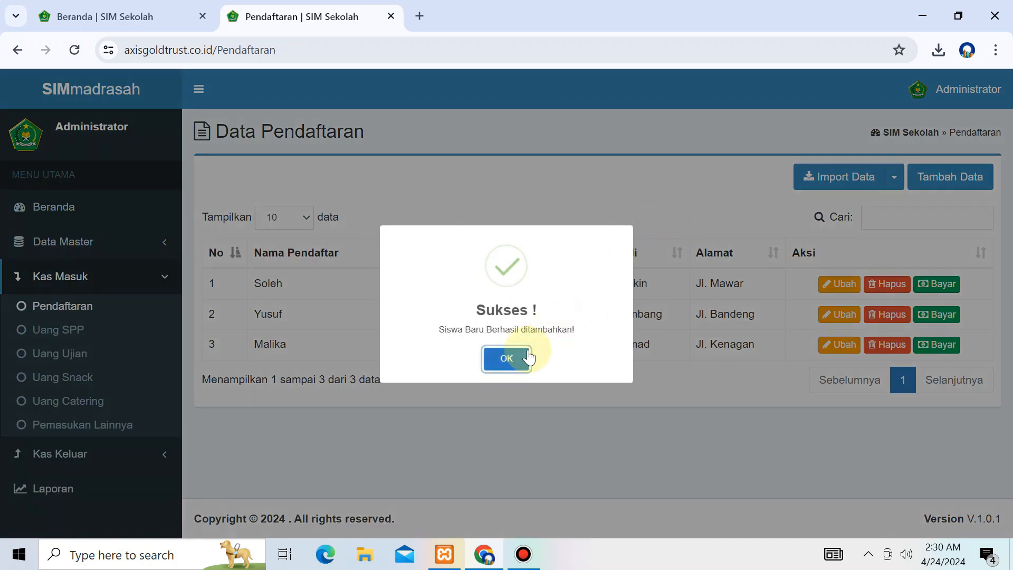
{"action": "left_click", "coordinate": [529, 359]}
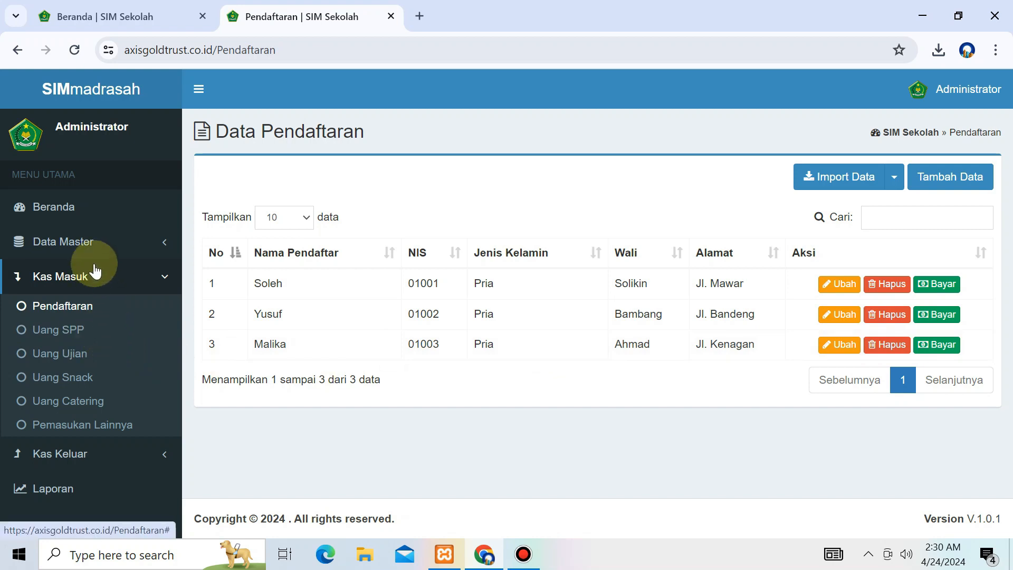
Step: Open Data Siswa in a new tab and filter it to class X MTK
{"action": "left_click", "coordinate": [104, 246]}
{"action": "right_click", "coordinate": [63, 318]}
{"action": "left_click", "coordinate": [142, 140]}
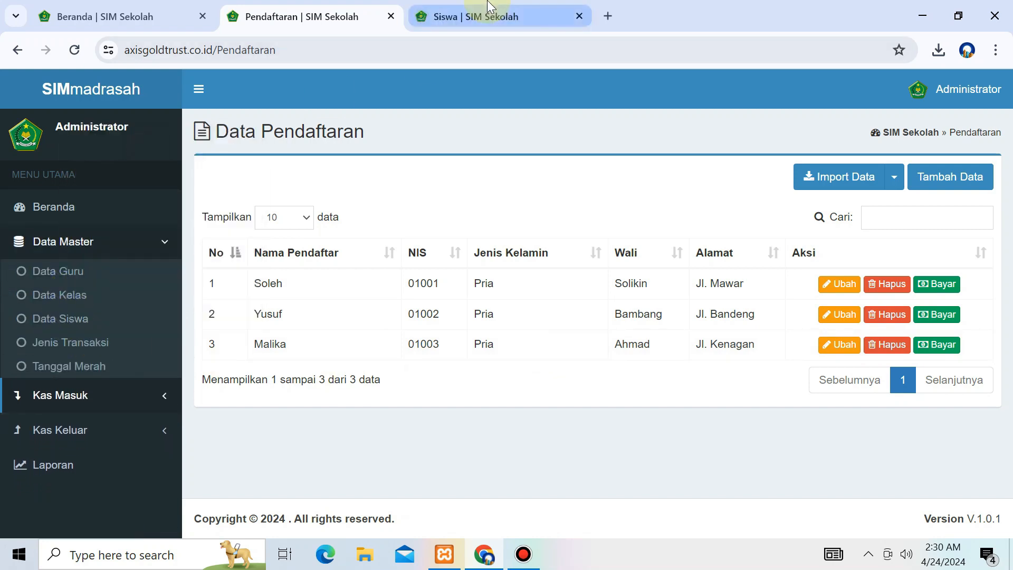
{"action": "left_click", "coordinate": [489, 10]}
{"action": "left_click", "coordinate": [273, 175]}
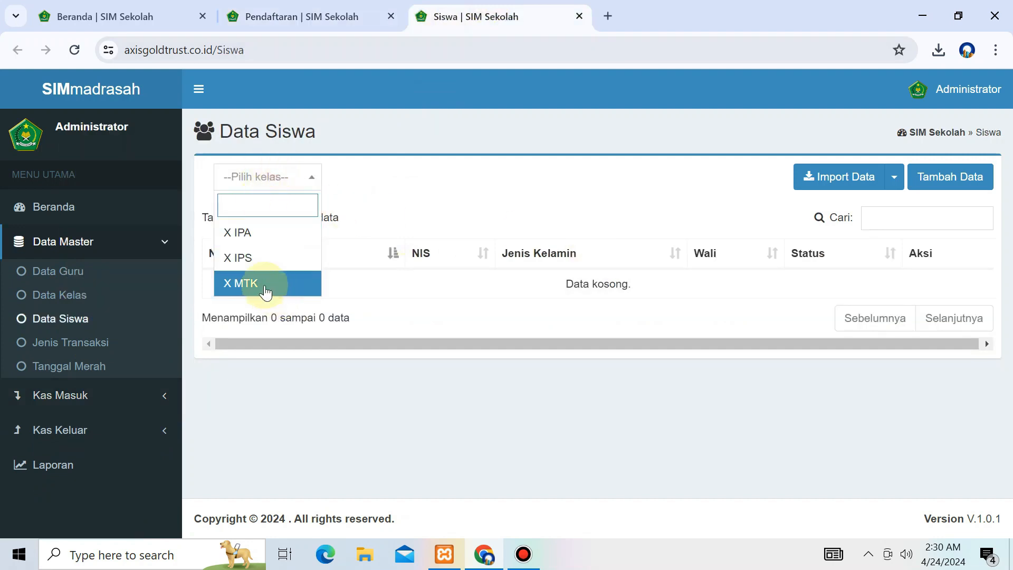
{"action": "left_click", "coordinate": [265, 285]}
{"action": "left_click_drag", "start_coordinate": [219, 286], "coordinate": [452, 279]}
{"action": "left_click", "coordinate": [452, 274]}
Step: Write a short 'Jika....' note in Notepad and discard it without saving
{"action": "key", "text": "super+r"}
{"action": "key", "text": "Return"}
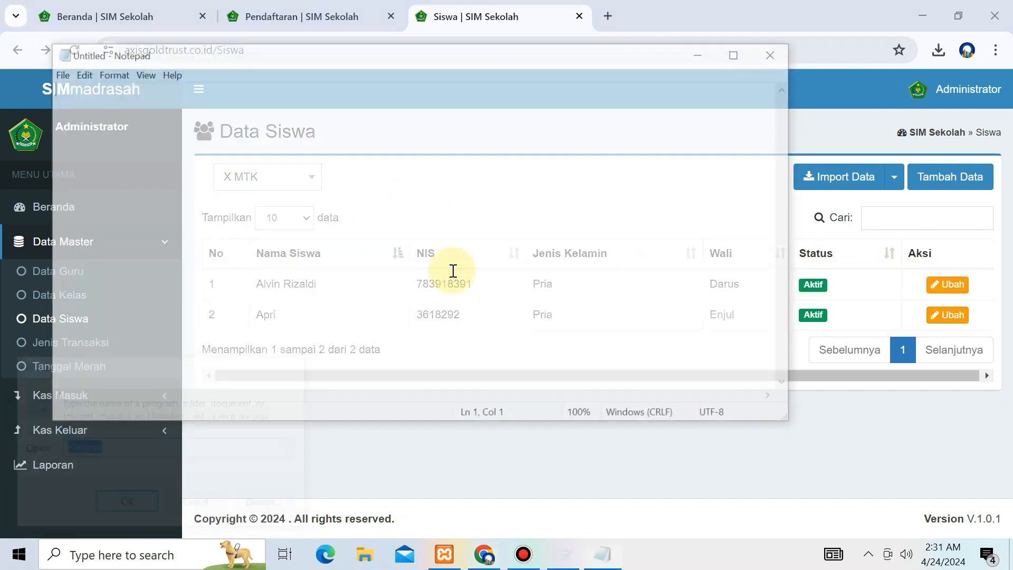
{"action": "type", "text": "Jika"}
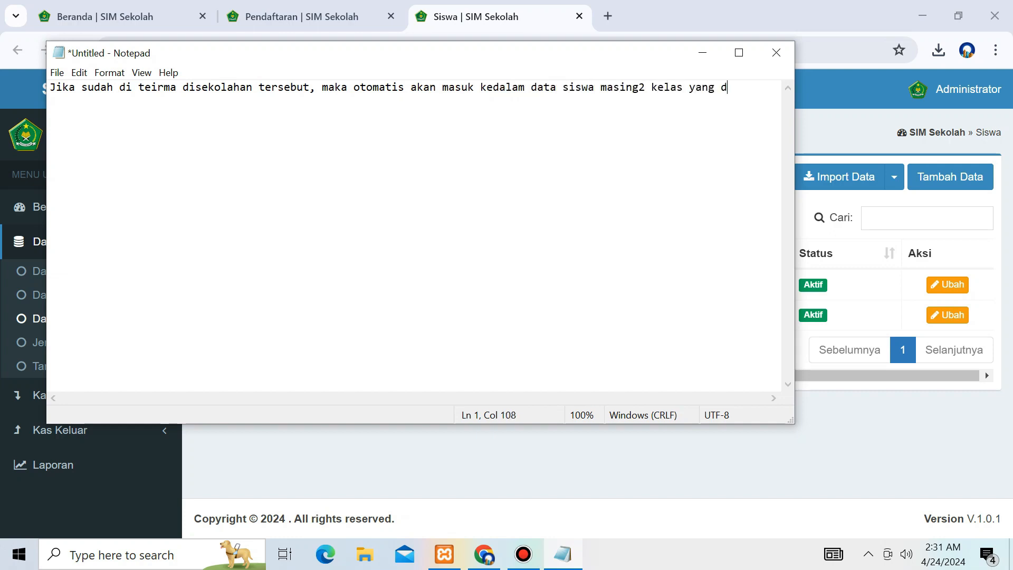
{"action": "type", "text": "."}
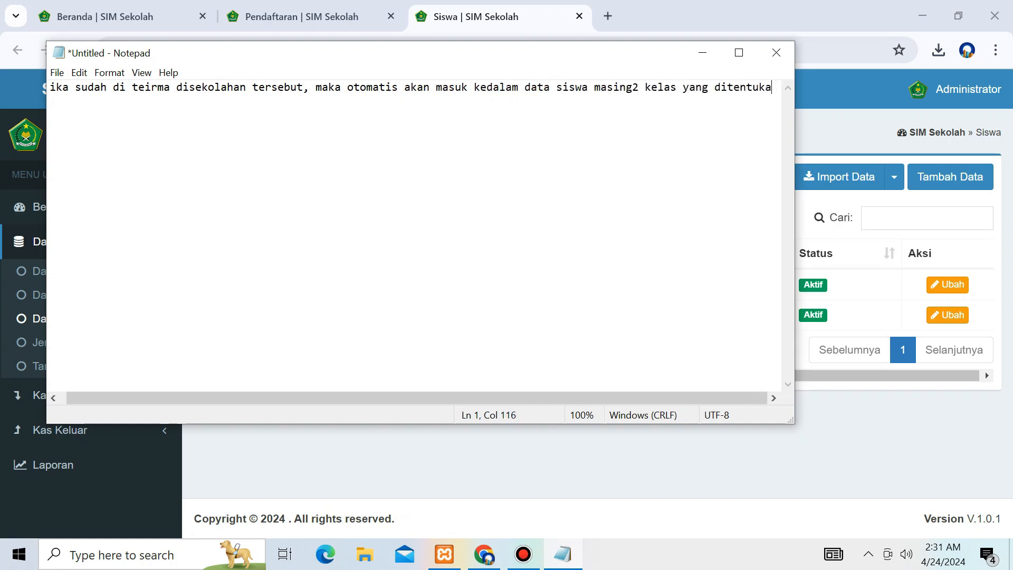
{"action": "type", "text": "..."}
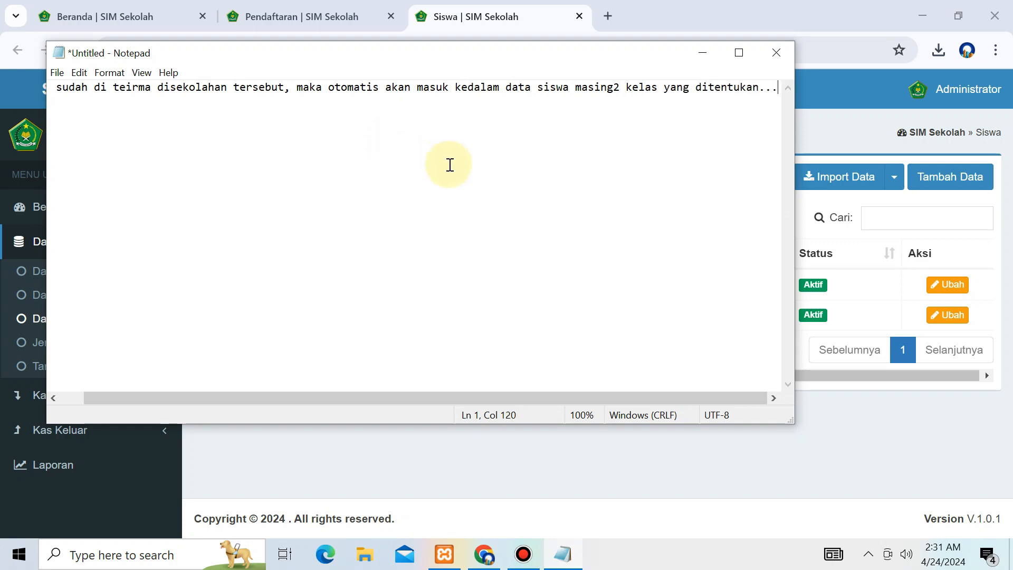
{"action": "key", "text": "alt+F4"}
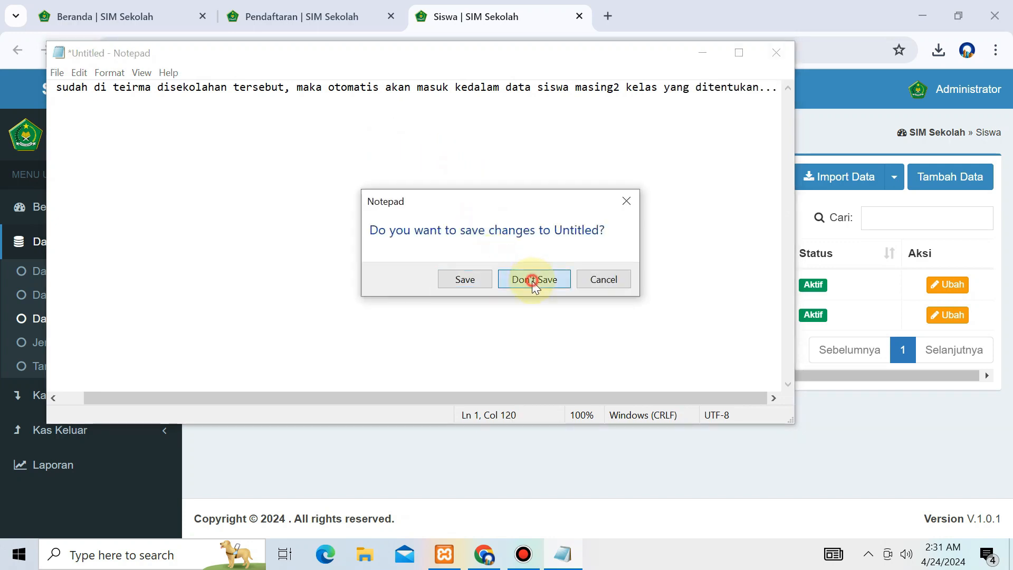
{"action": "left_click", "coordinate": [533, 279]}
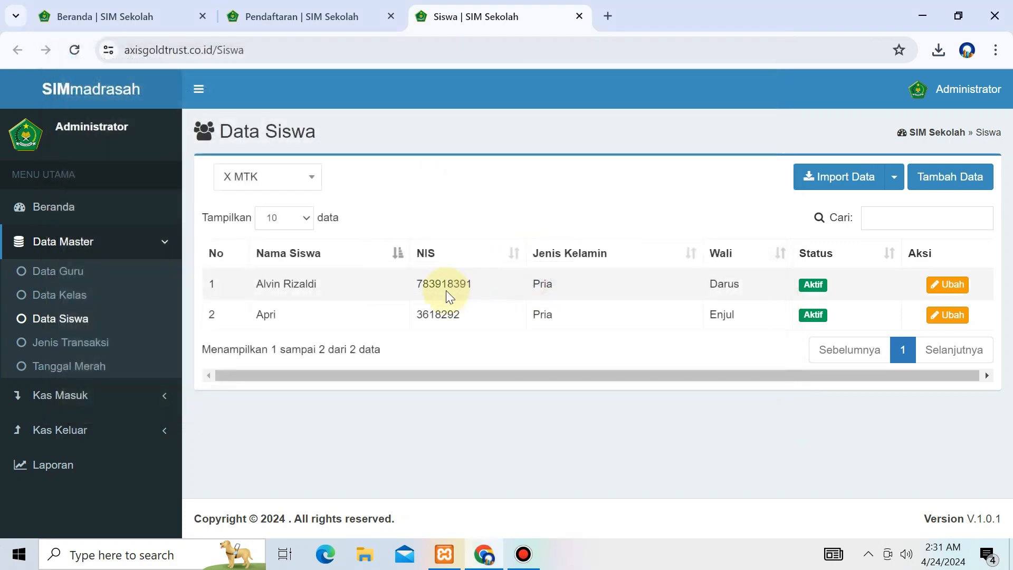
{"action": "left_click", "coordinate": [125, 404]}
Step: Open Uang SPP for X MTK and start the first student's 70000 SPP payment
{"action": "left_click", "coordinate": [24, 331]}
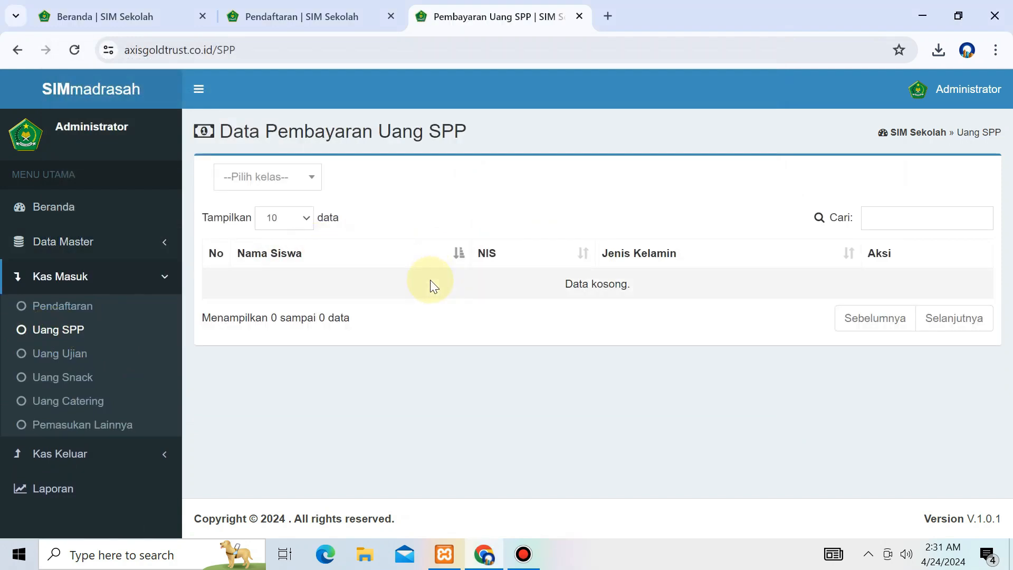
{"action": "left_click", "coordinate": [287, 175]}
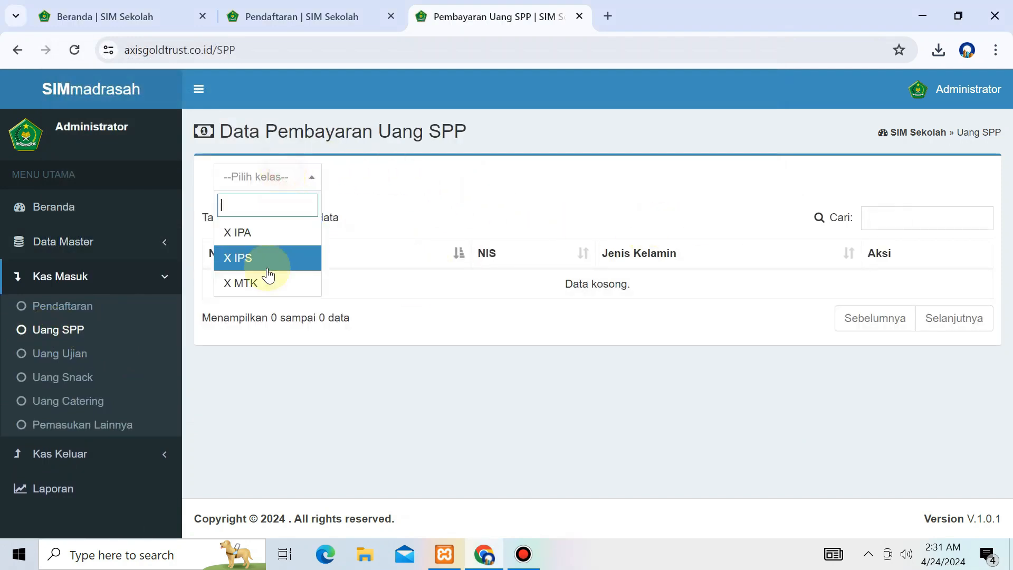
{"action": "left_click", "coordinate": [261, 285]}
{"action": "left_click", "coordinate": [548, 277]}
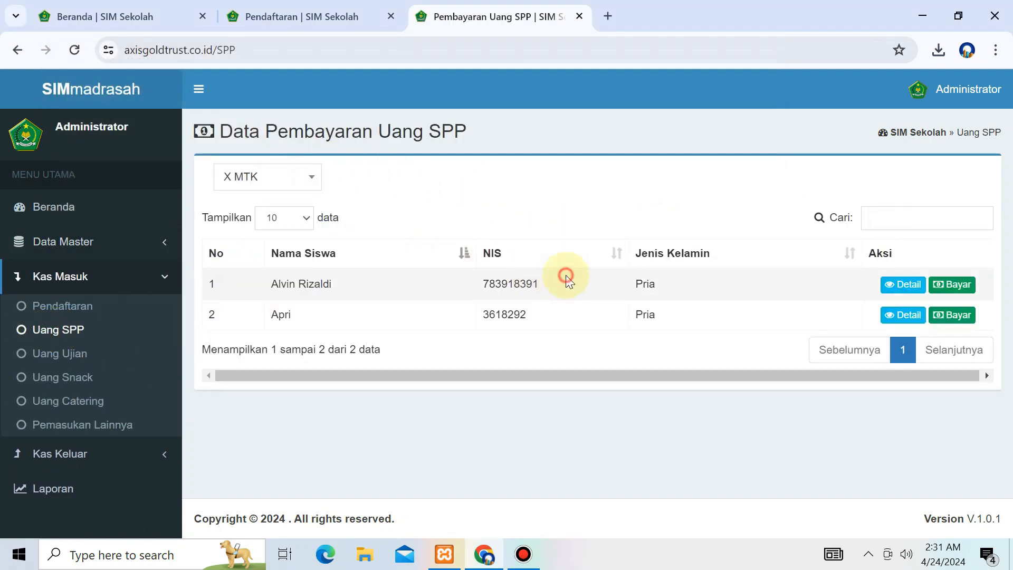
{"action": "left_click", "coordinate": [976, 286]}
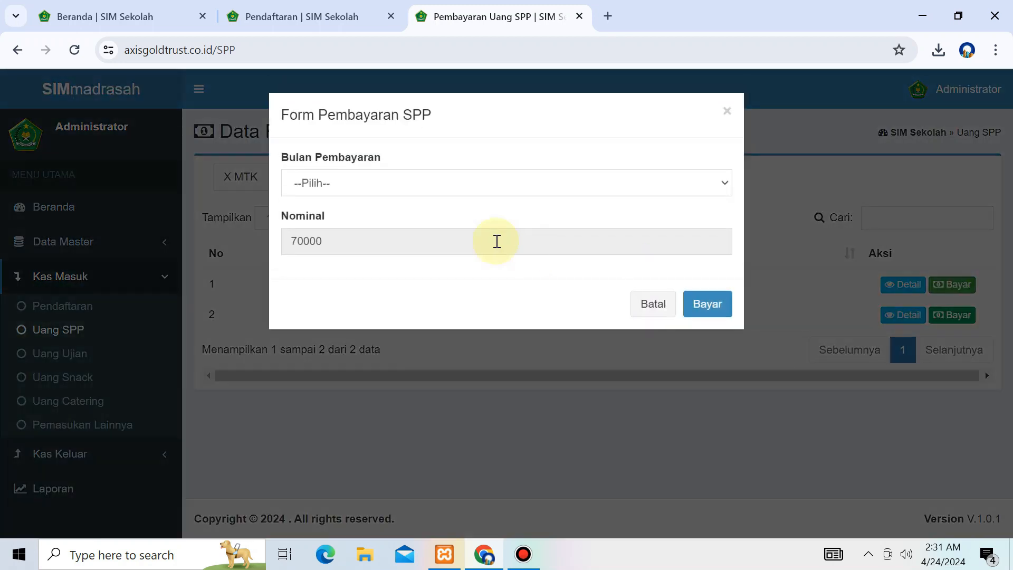
{"action": "left_click", "coordinate": [373, 174]}
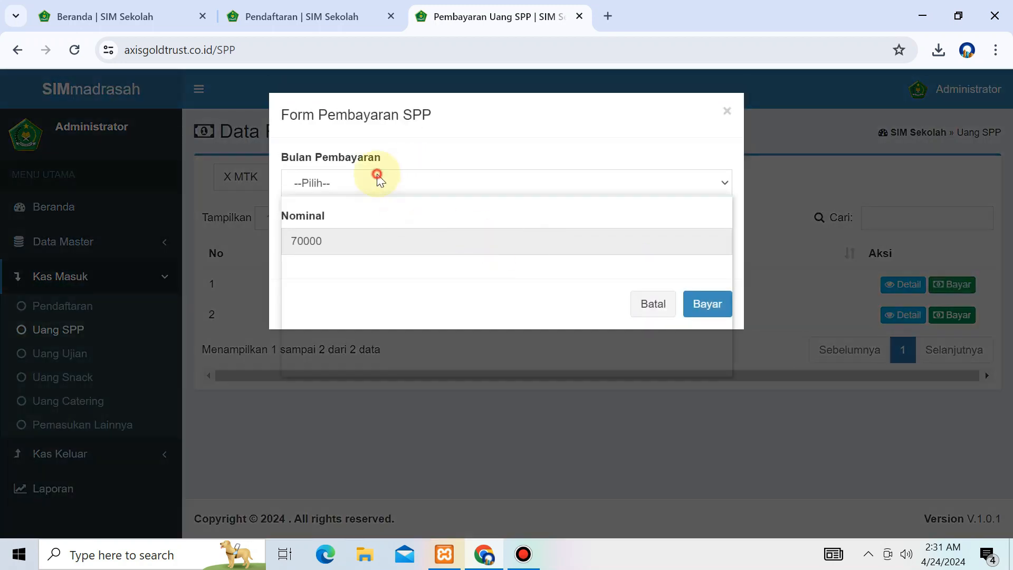
{"action": "left_click", "coordinate": [407, 209]}
{"action": "double_click", "coordinate": [312, 240]}
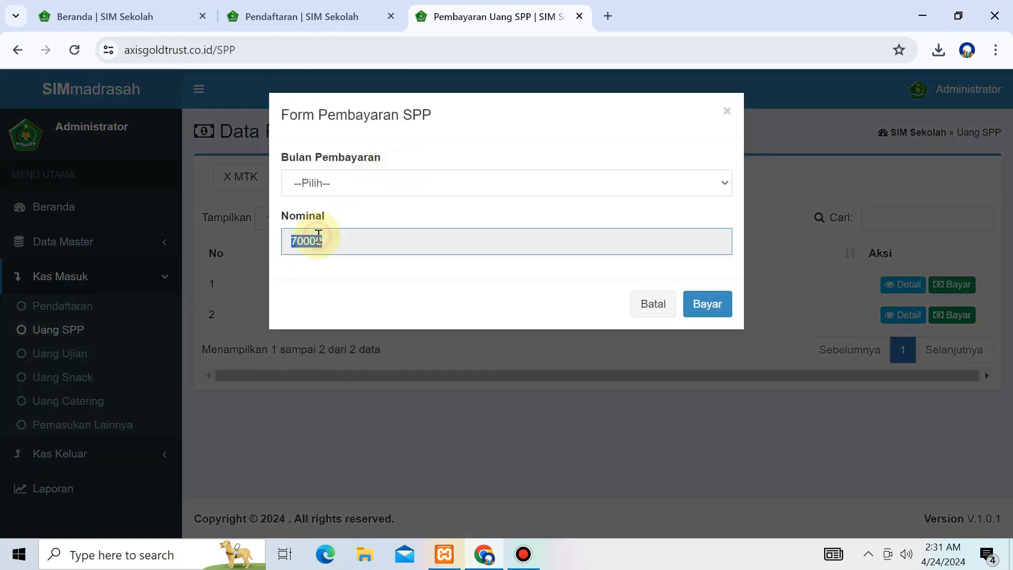
{"action": "left_click", "coordinate": [304, 7]}
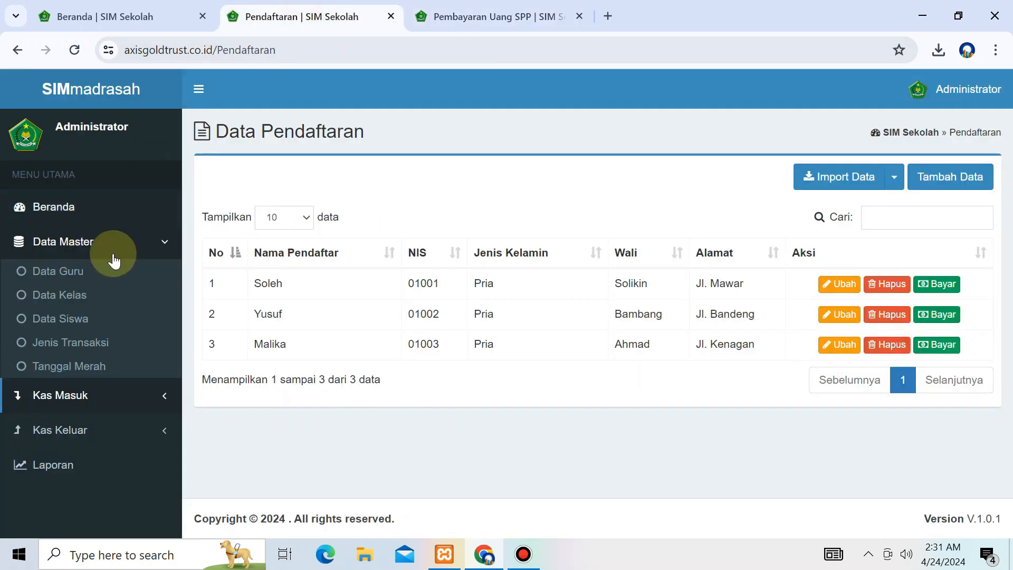
Step: Confirm in Jenis Transaksi that Uang SPP is set at 70.000
{"action": "left_click", "coordinate": [135, 340]}
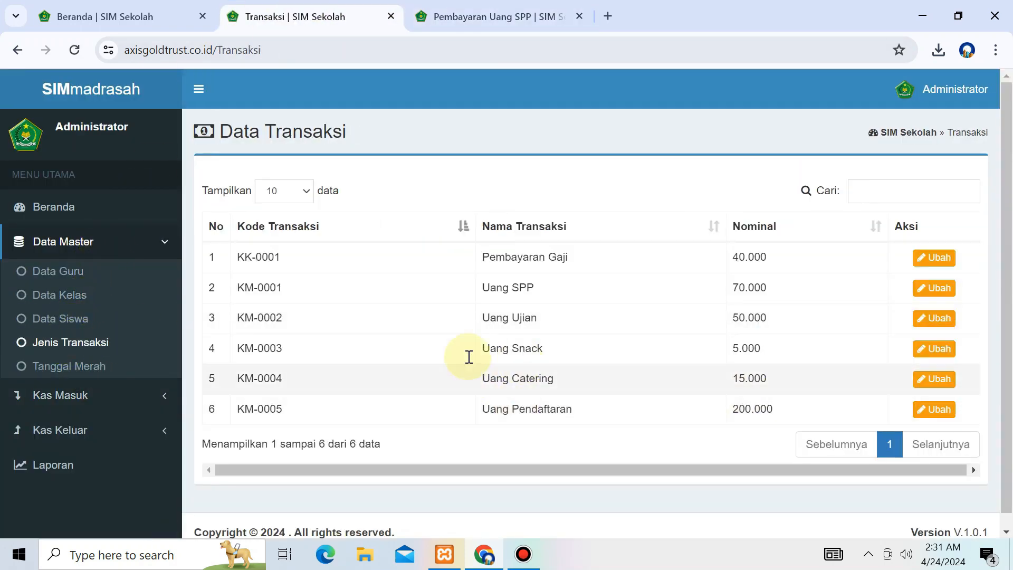
{"action": "left_click_drag", "start_coordinate": [819, 283], "coordinate": [340, 295]}
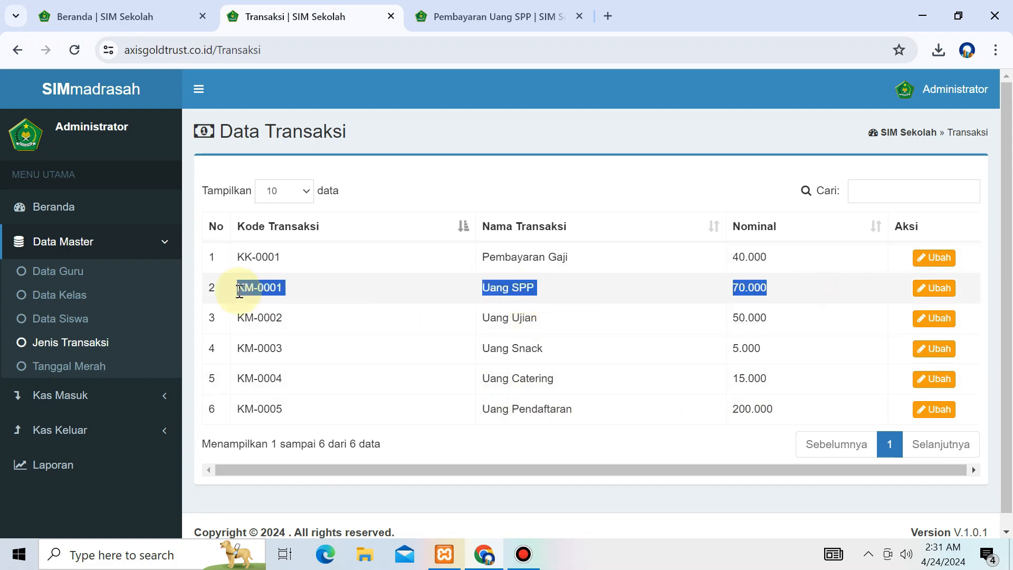
{"action": "left_click", "coordinate": [460, 7]}
Step: Pay the first X MTK student's April-2024 SPP of 70000
{"action": "left_click", "coordinate": [391, 185]}
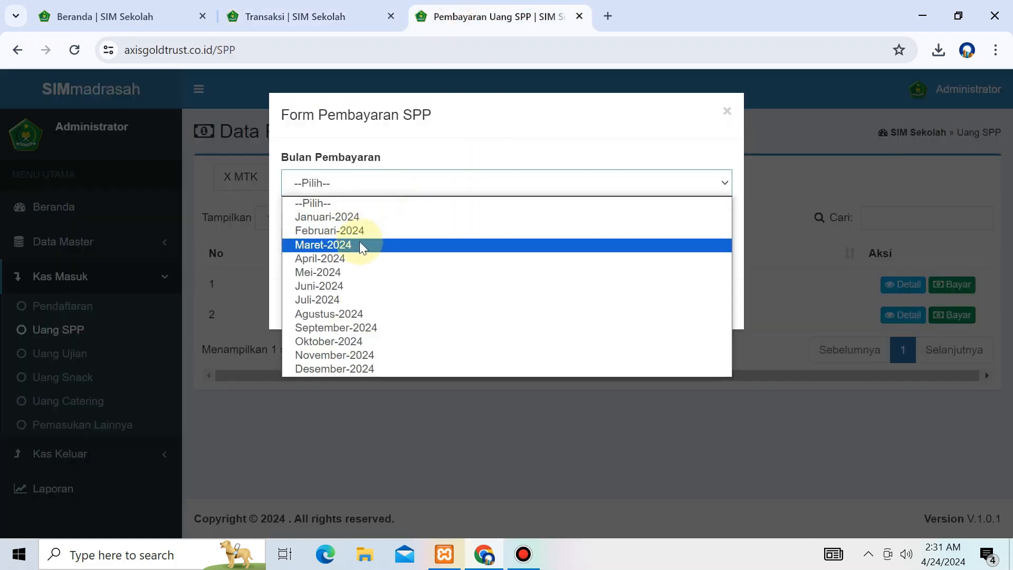
{"action": "left_click", "coordinate": [356, 258]}
{"action": "double_click", "coordinate": [371, 254]}
{"action": "left_click", "coordinate": [691, 298]}
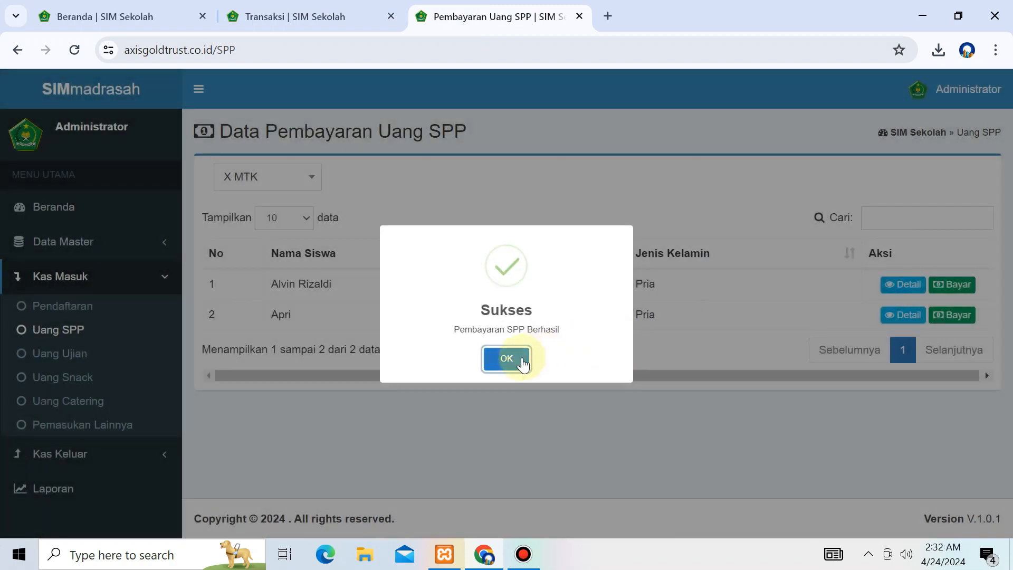
{"action": "left_click", "coordinate": [510, 358]}
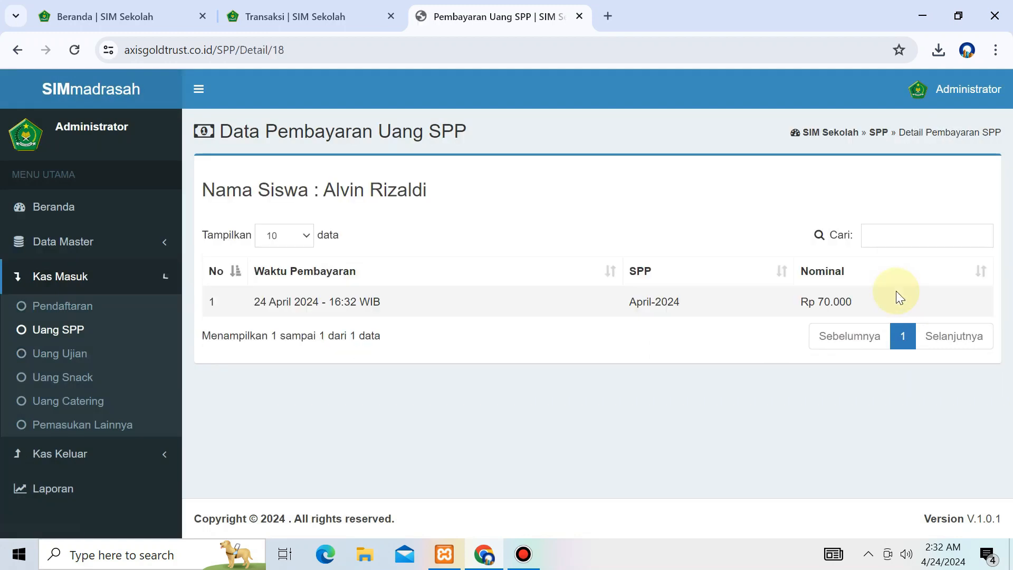
{"action": "left_click_drag", "start_coordinate": [213, 298], "coordinate": [955, 308]}
{"action": "left_click", "coordinate": [17, 49]}
Step: Reselect class X MTK and view the first student's SPP payment details
{"action": "left_click", "coordinate": [228, 175]}
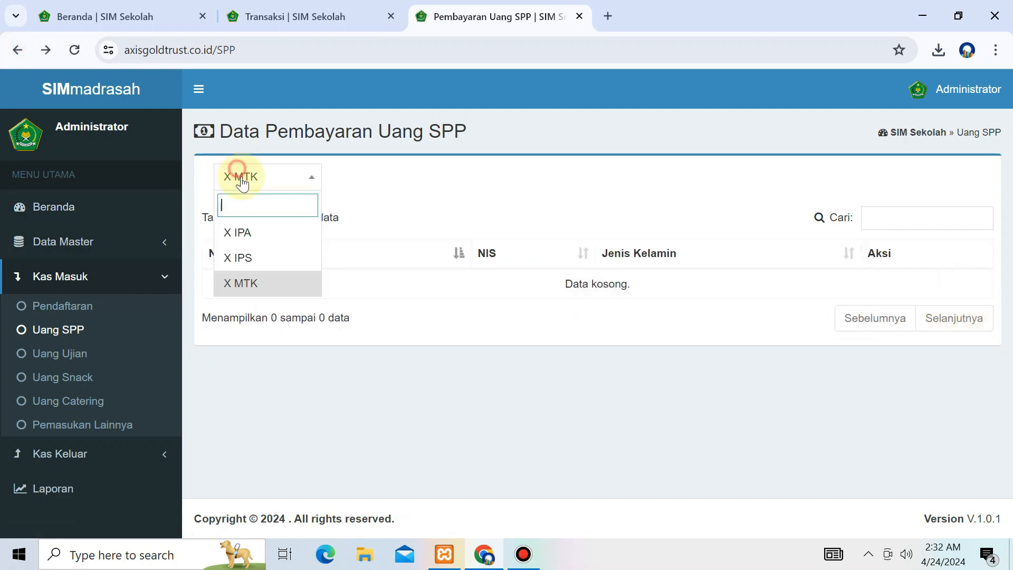
{"action": "left_click", "coordinate": [249, 283]}
{"action": "left_click", "coordinate": [256, 175]}
{"action": "left_click", "coordinate": [257, 258]}
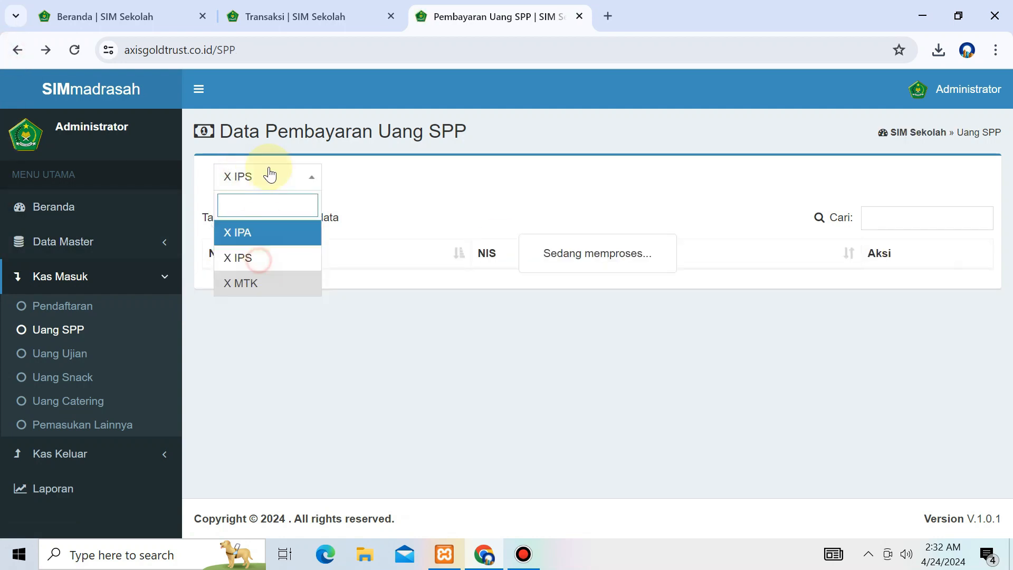
{"action": "left_click", "coordinate": [302, 179]}
{"action": "left_click", "coordinate": [253, 282]}
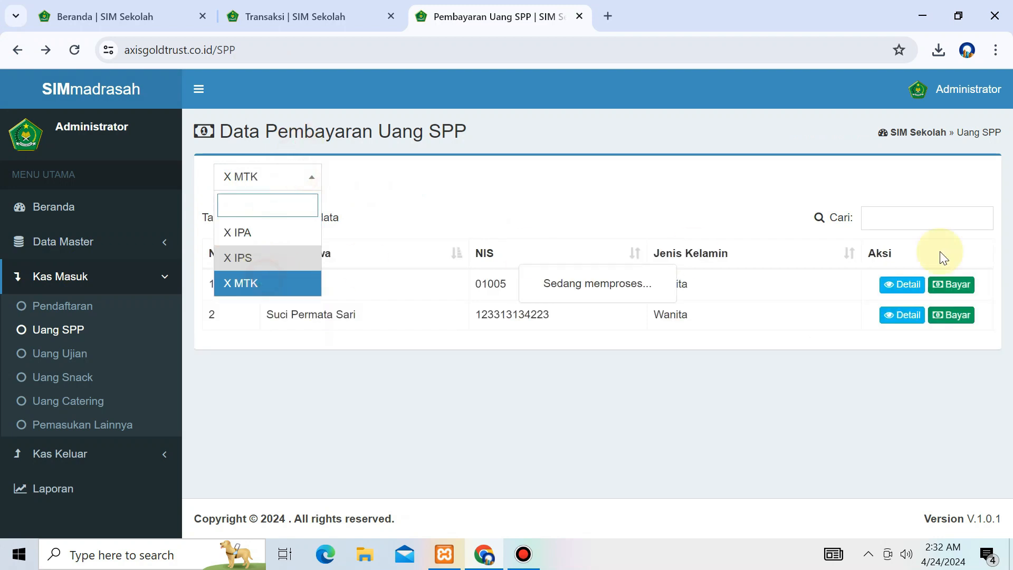
{"action": "left_click", "coordinate": [922, 285]}
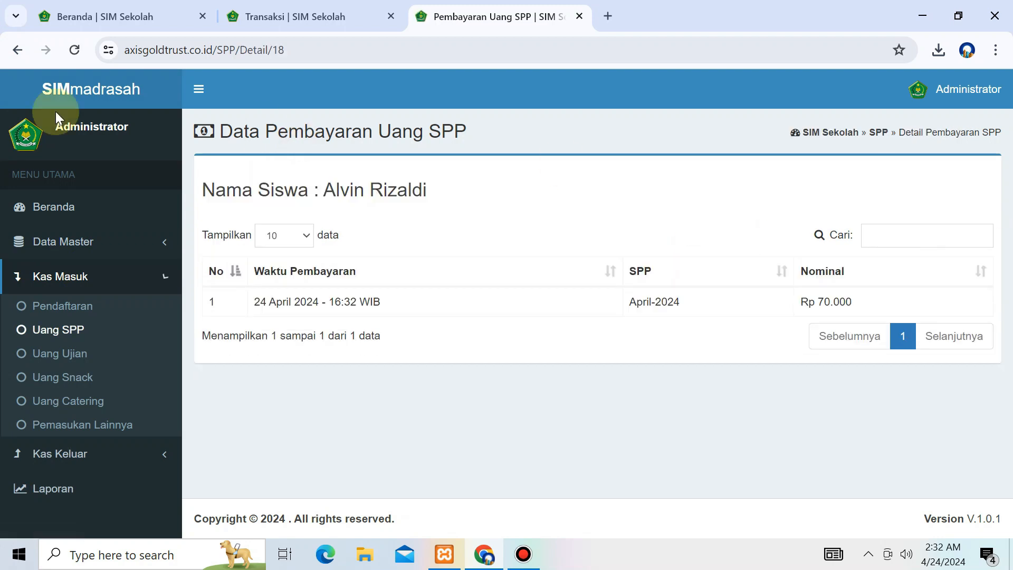
{"action": "left_click", "coordinate": [17, 50]}
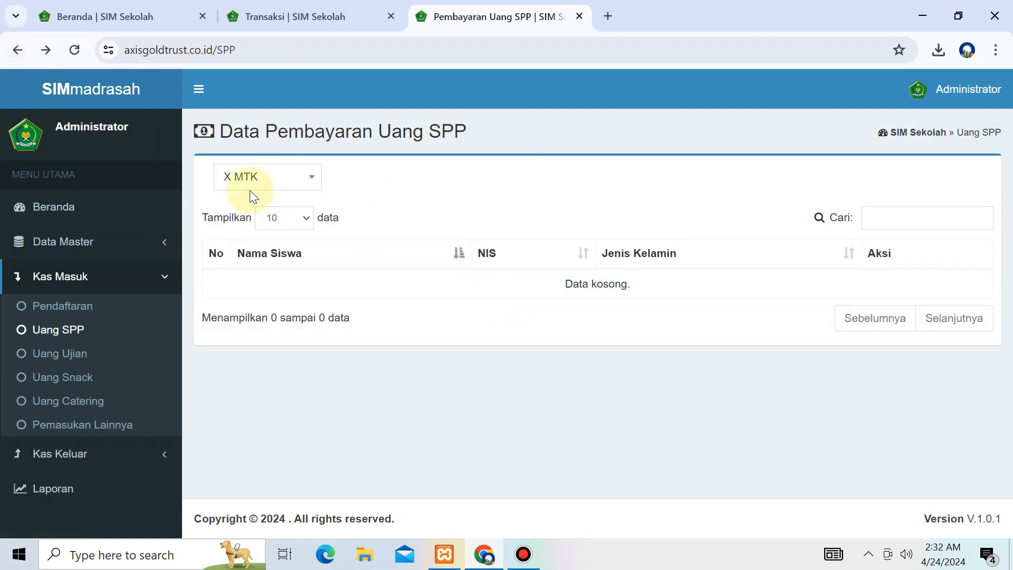
Step: Pay the first X MTK student's Mei-2024 SPP of 70000
{"action": "left_click", "coordinate": [251, 177]}
{"action": "left_click", "coordinate": [253, 294]}
{"action": "left_click", "coordinate": [285, 177]}
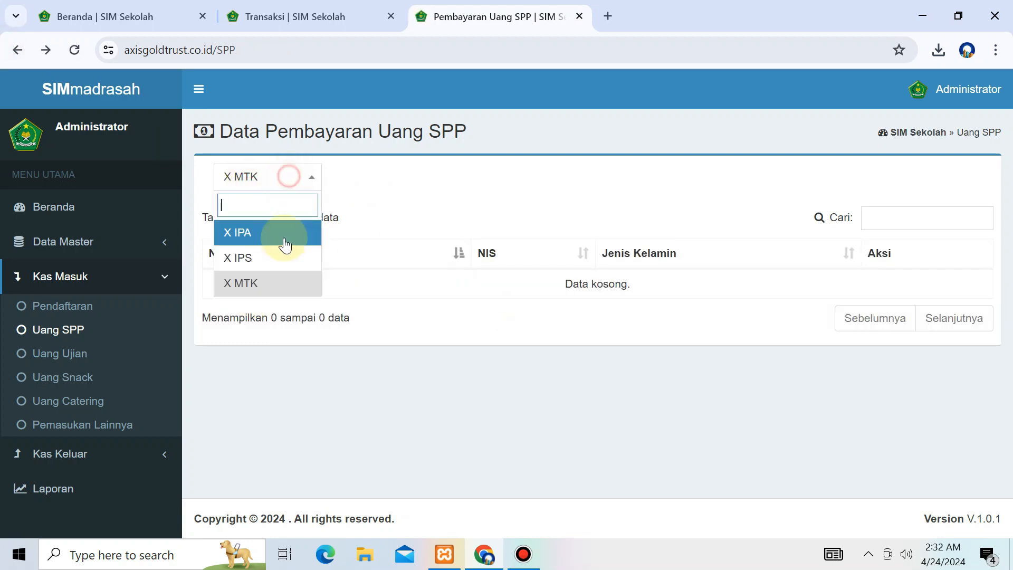
{"action": "left_click", "coordinate": [278, 231]}
{"action": "left_click", "coordinate": [285, 177]}
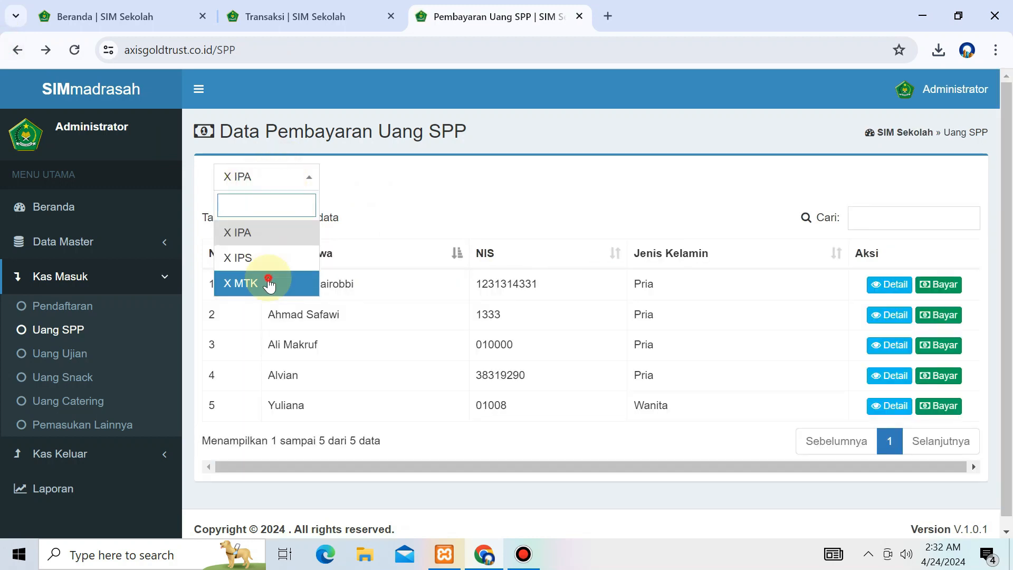
{"action": "left_click", "coordinate": [266, 283]}
{"action": "left_click", "coordinate": [953, 285]}
{"action": "left_click", "coordinate": [380, 182]}
{"action": "left_click", "coordinate": [371, 272]}
{"action": "left_click", "coordinate": [665, 297]}
{"action": "left_click", "coordinate": [509, 363]}
Step: Show the student's SPP details listing the April-2024 and Mei-2024 payments
{"action": "left_click", "coordinate": [905, 285]}
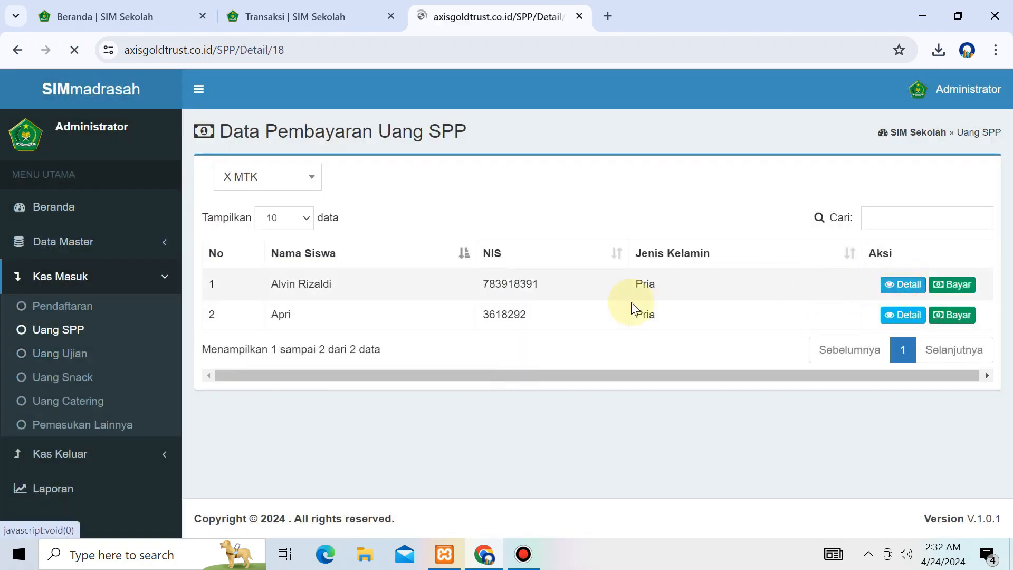
{"action": "left_click_drag", "start_coordinate": [203, 296], "coordinate": [781, 338]}
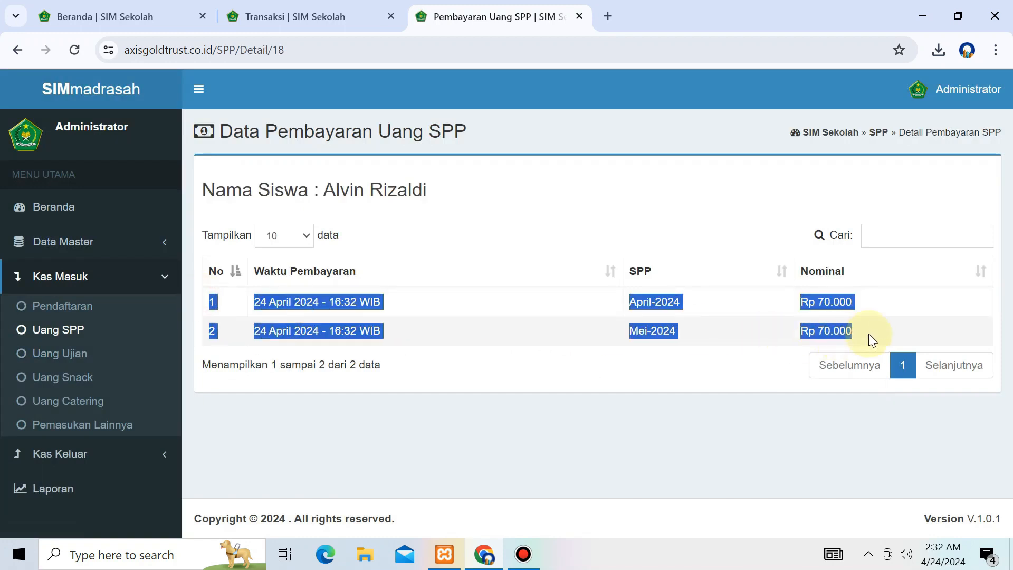
{"action": "left_click", "coordinate": [456, 328]}
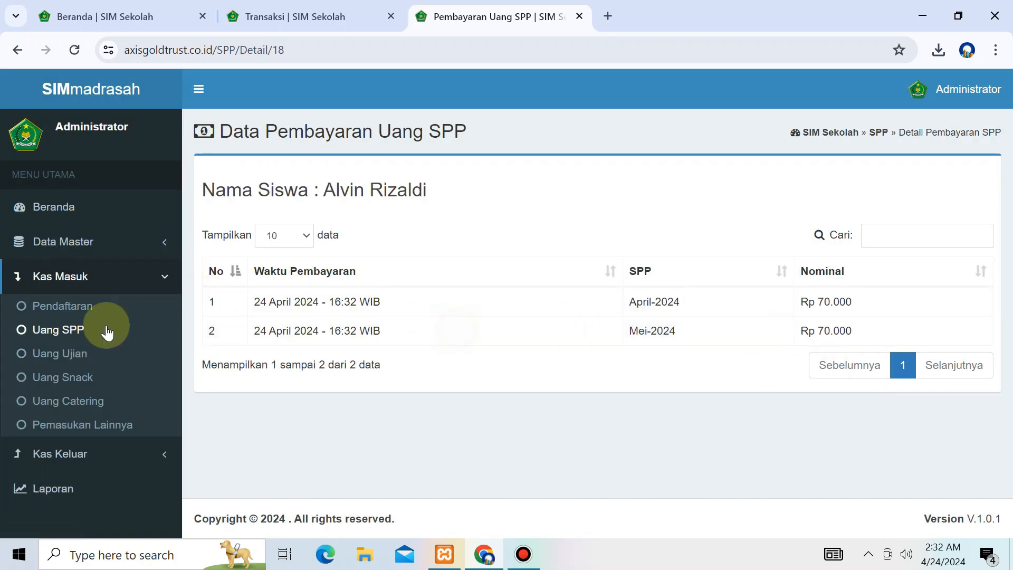
{"action": "left_click", "coordinate": [72, 353]}
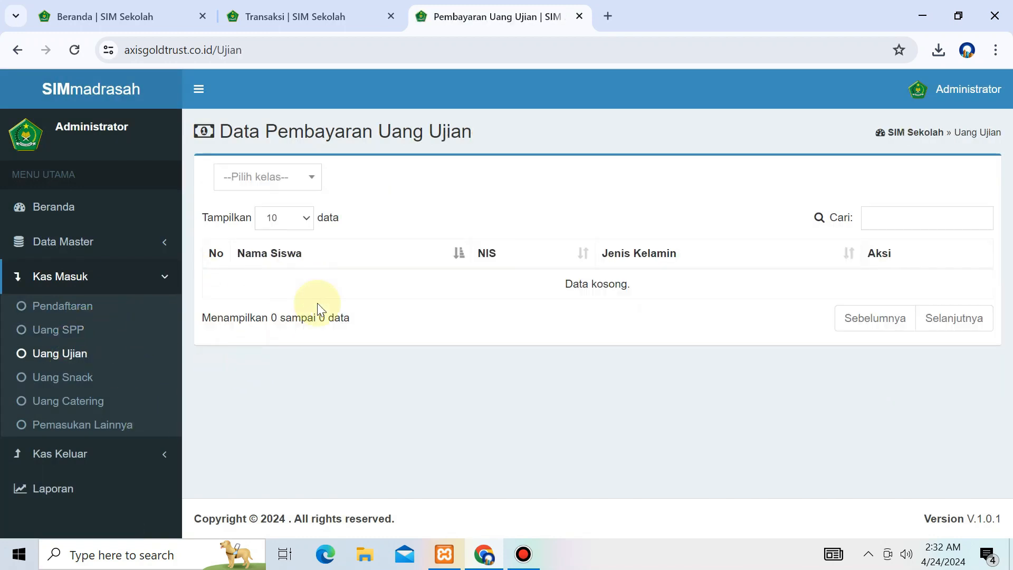
Step: Open the exam fee form for the first X MTK student with period Ganjil-2024
{"action": "left_click_drag", "start_coordinate": [243, 139], "coordinate": [258, 165]}
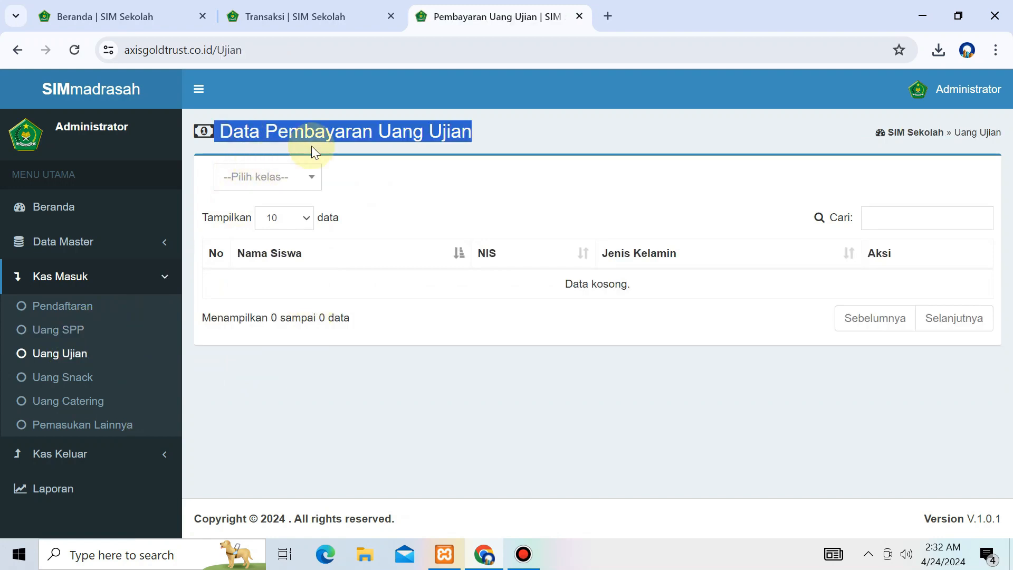
{"action": "left_click", "coordinate": [288, 177]}
{"action": "left_click", "coordinate": [253, 284]}
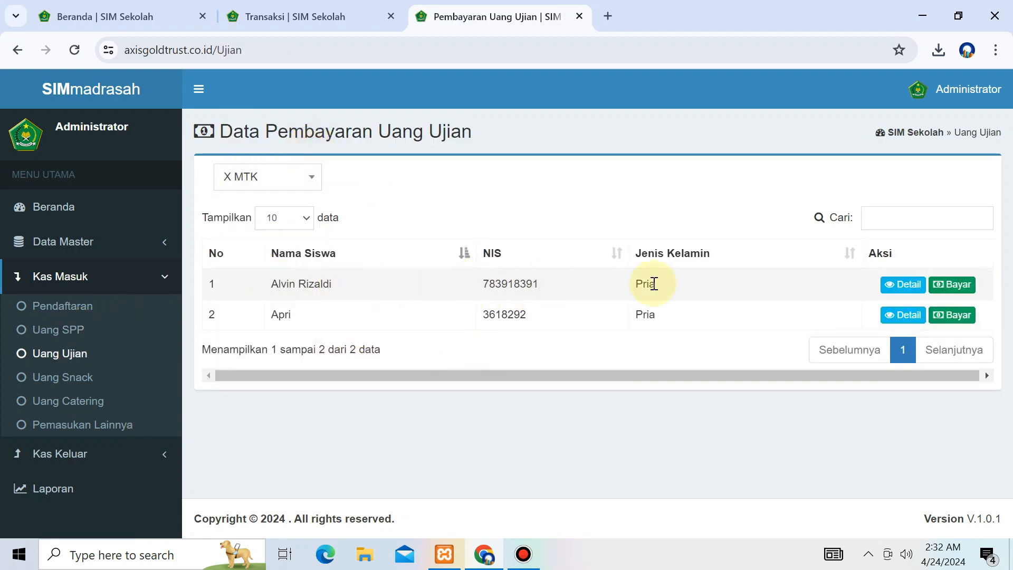
{"action": "left_click", "coordinate": [939, 285]}
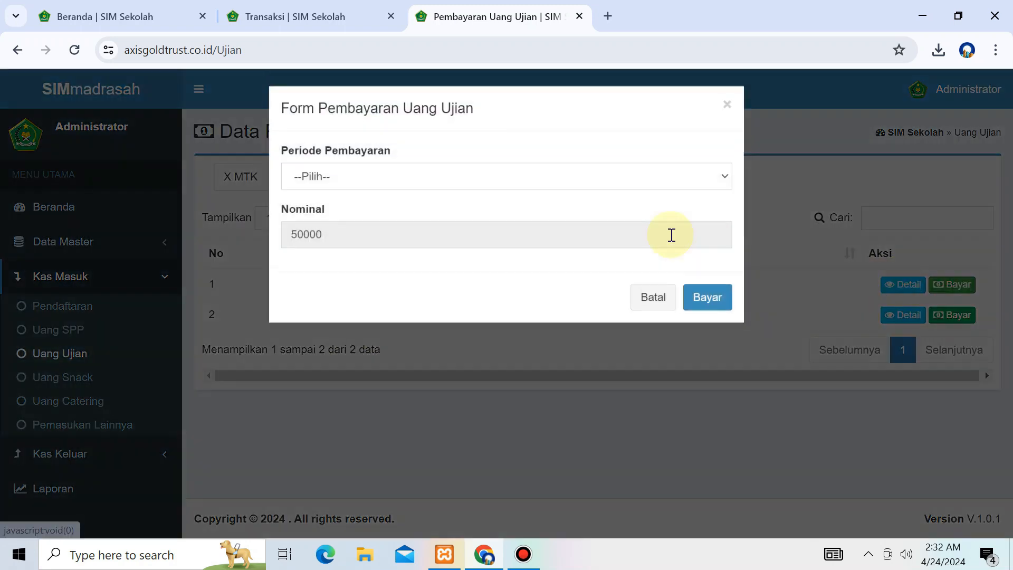
{"action": "left_click", "coordinate": [299, 190]}
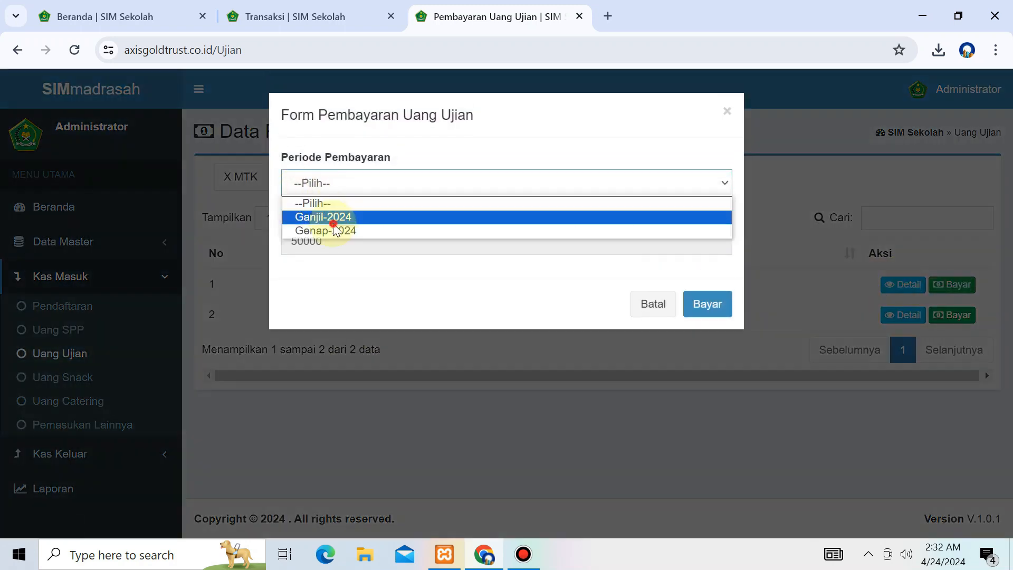
{"action": "left_click", "coordinate": [332, 221]}
{"action": "double_click", "coordinate": [334, 240]}
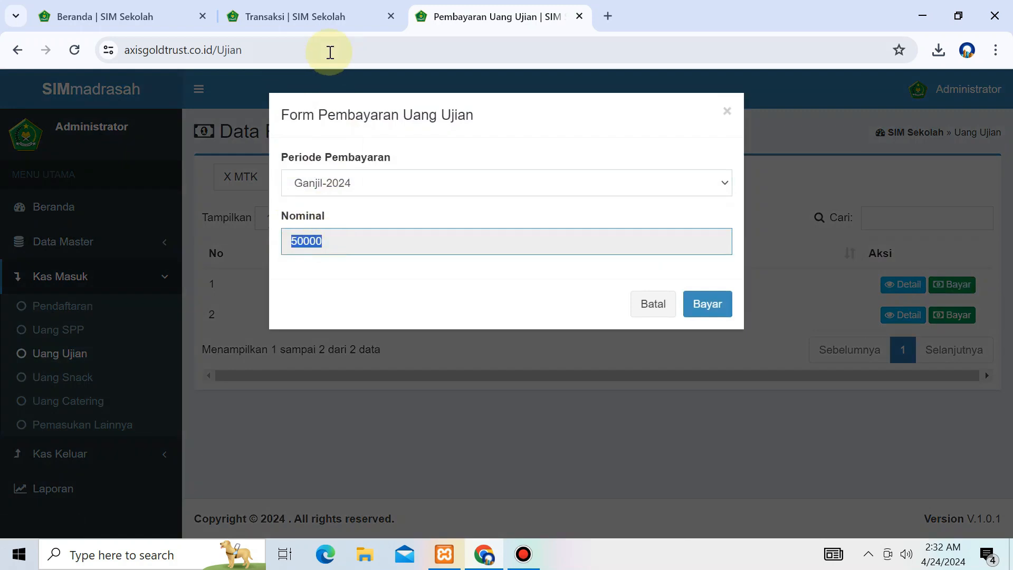
Step: Verify in Jenis Transaksi that the Uang Ujian amount is 50000
{"action": "left_click", "coordinate": [327, 16]}
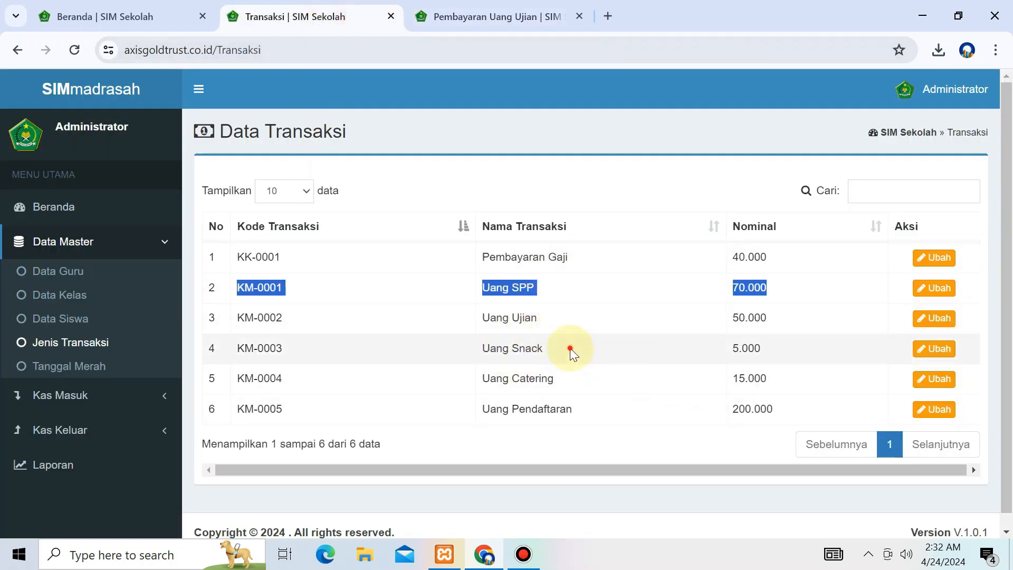
{"action": "left_click", "coordinate": [344, 312]}
{"action": "left_click_drag", "start_coordinate": [220, 321], "coordinate": [895, 324]}
{"action": "left_click", "coordinate": [930, 318]}
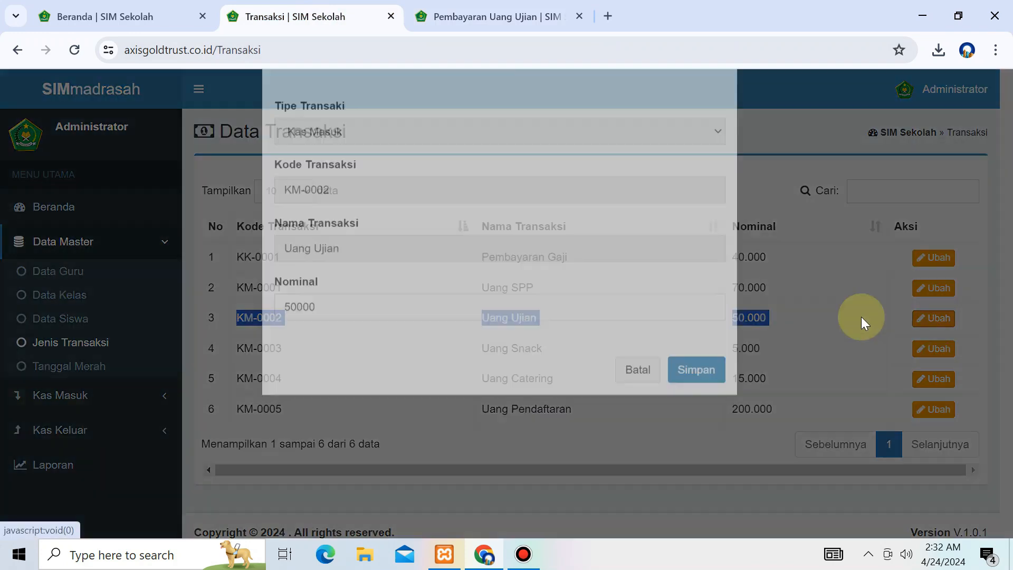
{"action": "left_click", "coordinate": [373, 360]}
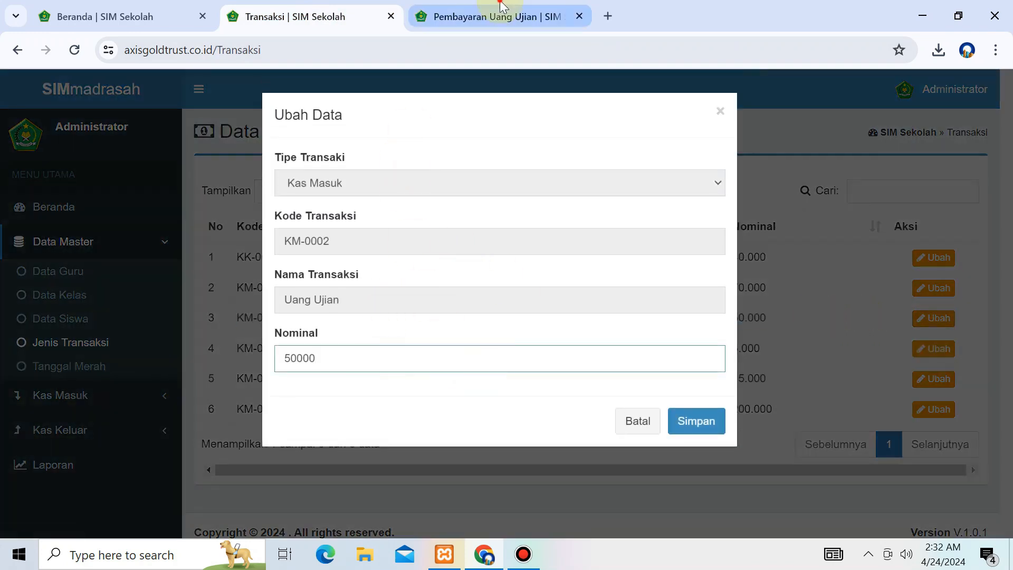
{"action": "left_click", "coordinate": [436, 14]}
Step: Submit the Rp 50.000 Ganjil-2024 exam payment and view the student's exam payment record
{"action": "left_click", "coordinate": [505, 277]}
{"action": "left_click", "coordinate": [622, 236]}
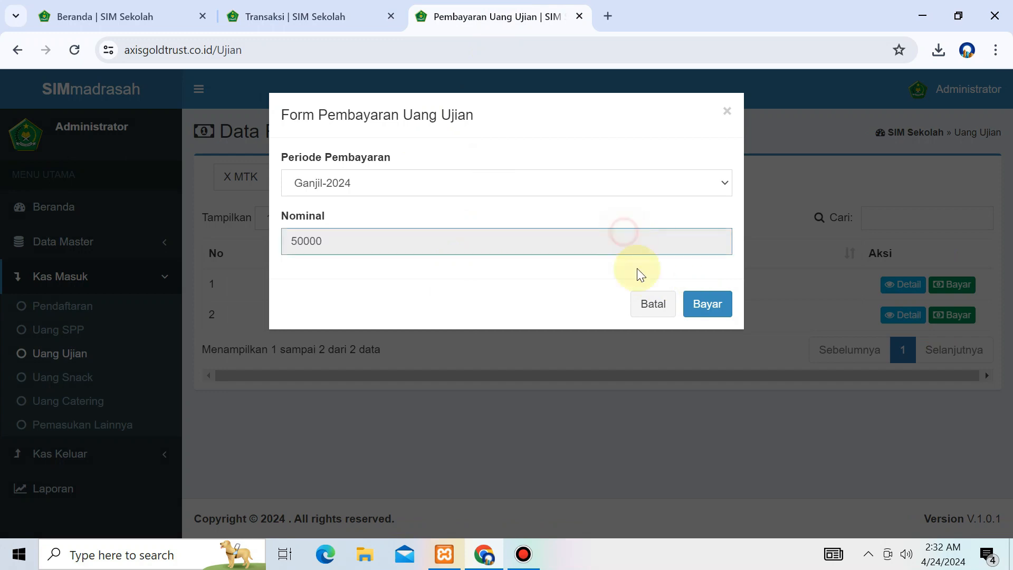
{"action": "left_click", "coordinate": [708, 304]}
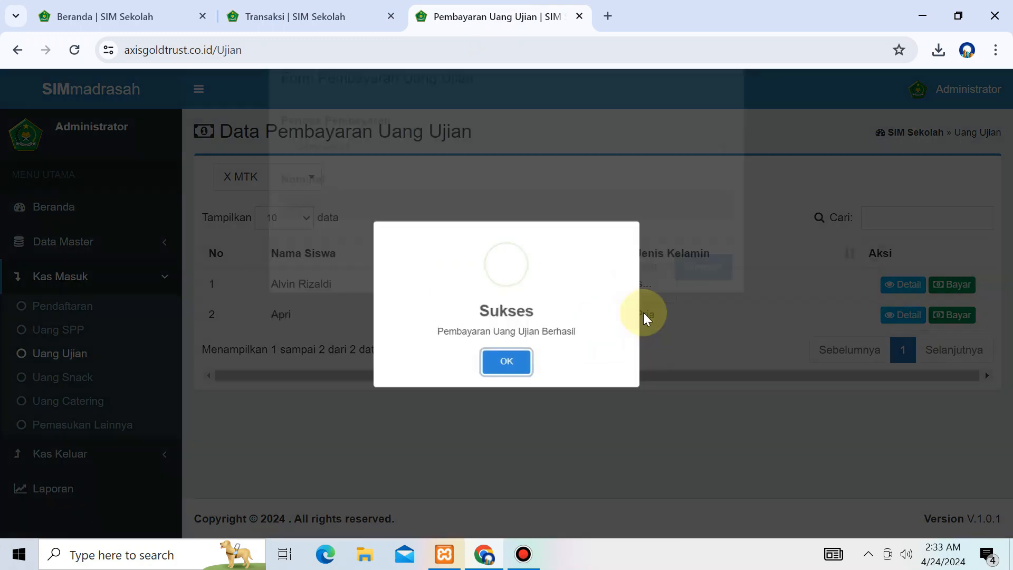
{"action": "left_click", "coordinate": [509, 356]}
{"action": "left_click", "coordinate": [901, 285]}
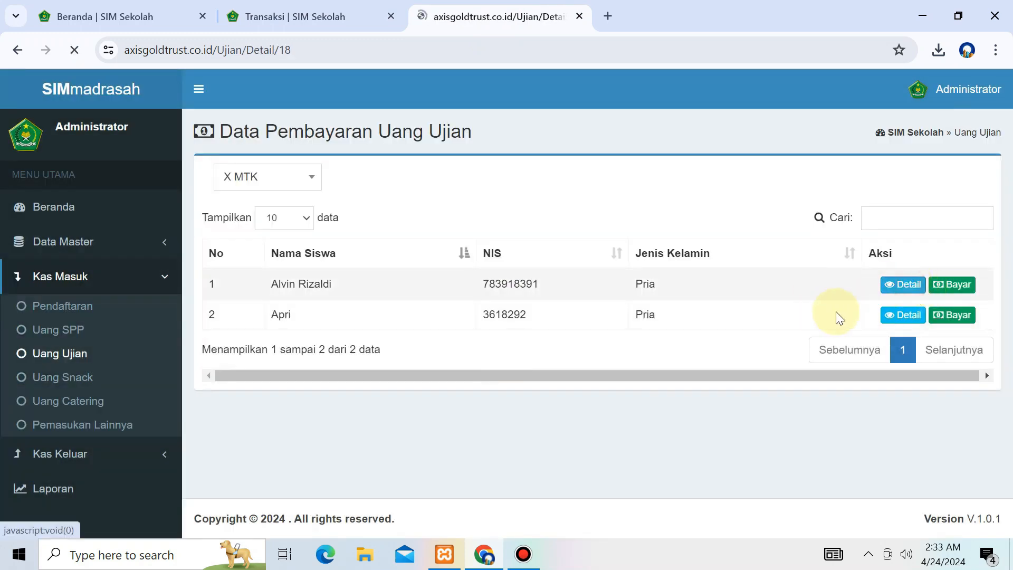
{"action": "left_click_drag", "start_coordinate": [213, 304], "coordinate": [797, 306]}
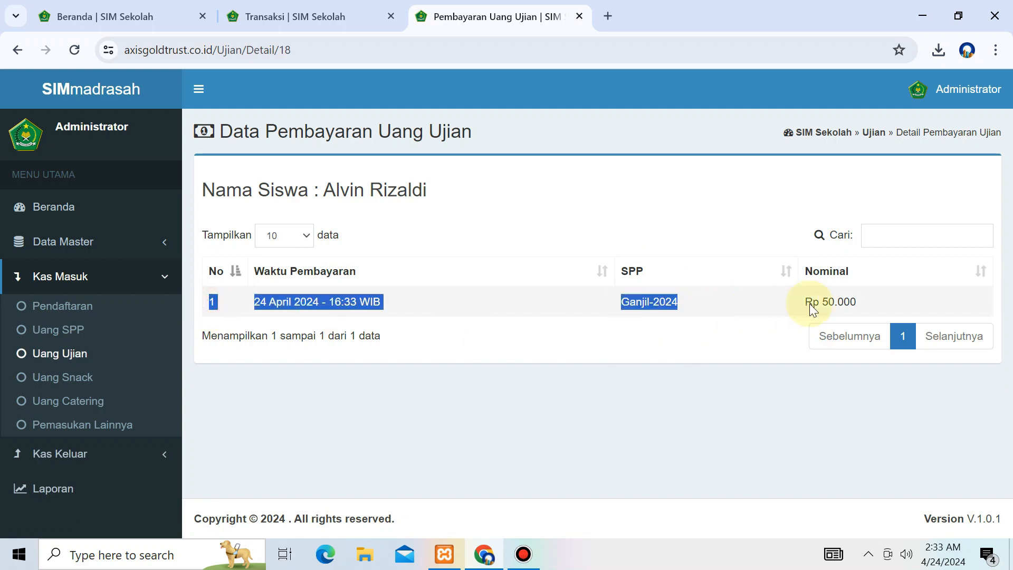
{"action": "left_click", "coordinate": [871, 304]}
{"action": "left_click", "coordinate": [82, 380]}
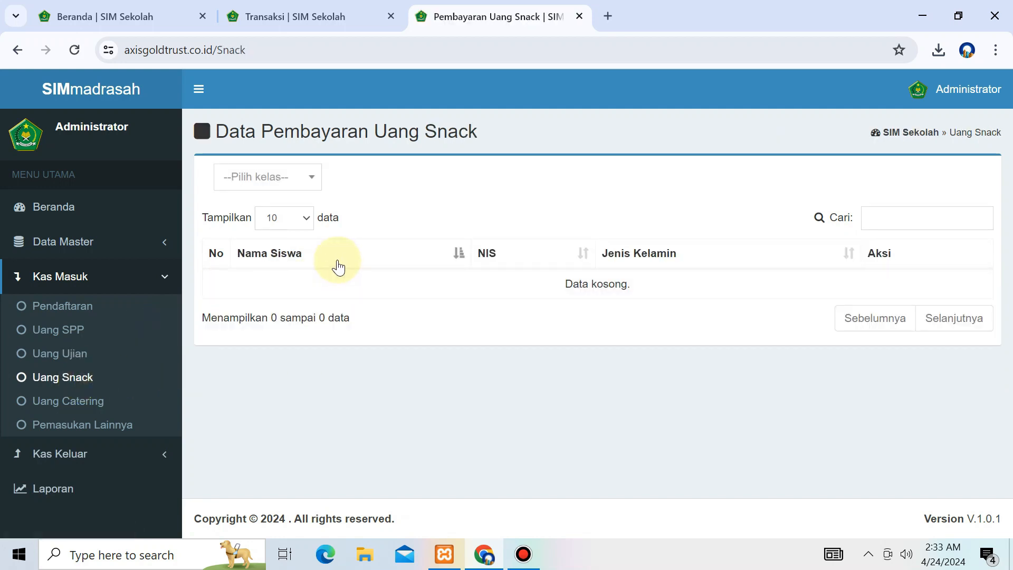
Step: Open the first X MTK student's snack form dated 2024-04-24 with 1 day
{"action": "left_click", "coordinate": [302, 185]}
{"action": "left_click", "coordinate": [261, 284]}
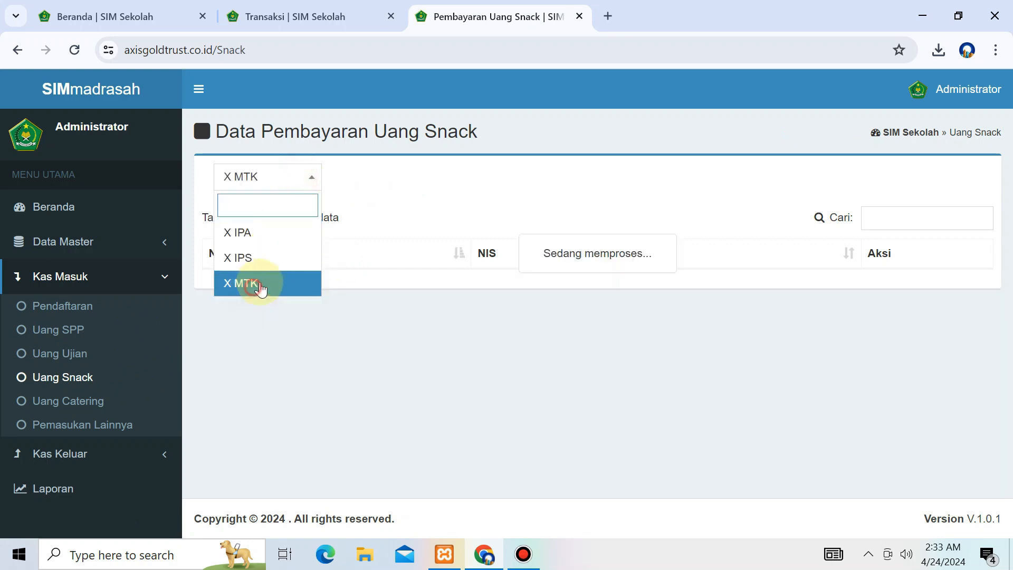
{"action": "left_click", "coordinate": [500, 331]}
{"action": "left_click_drag", "start_coordinate": [213, 280], "coordinate": [749, 282]}
{"action": "left_click", "coordinate": [916, 285]}
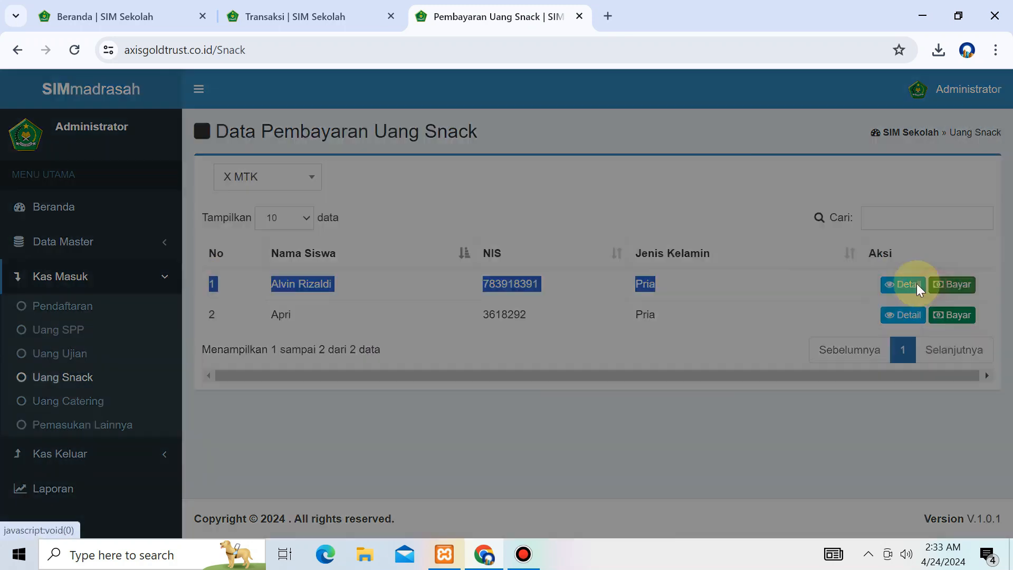
{"action": "left_click", "coordinate": [348, 181]}
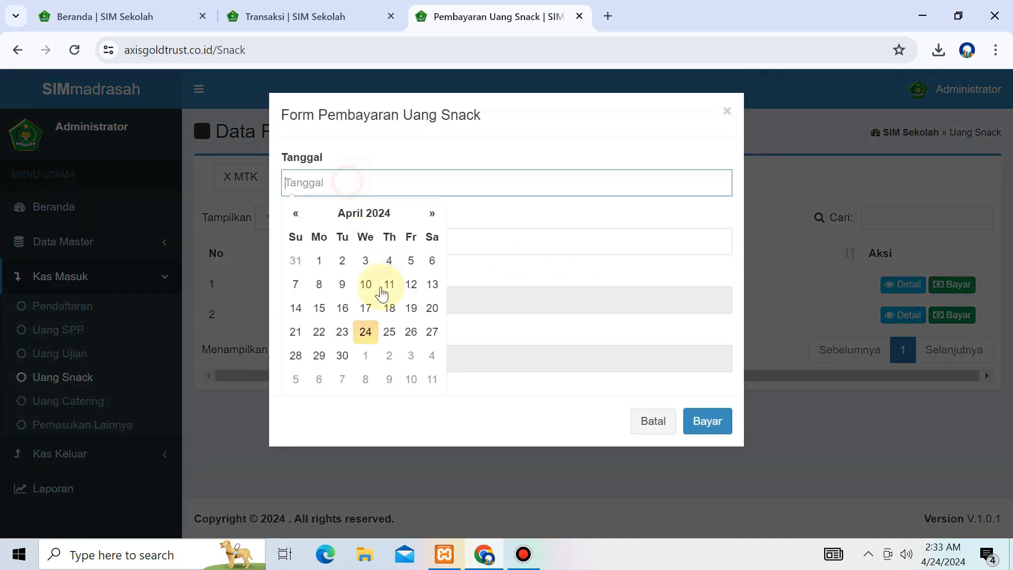
{"action": "left_click", "coordinate": [364, 331]}
{"action": "left_click", "coordinate": [357, 250]}
{"action": "type", "text": "2"}
{"action": "key", "text": "BackSpace"}
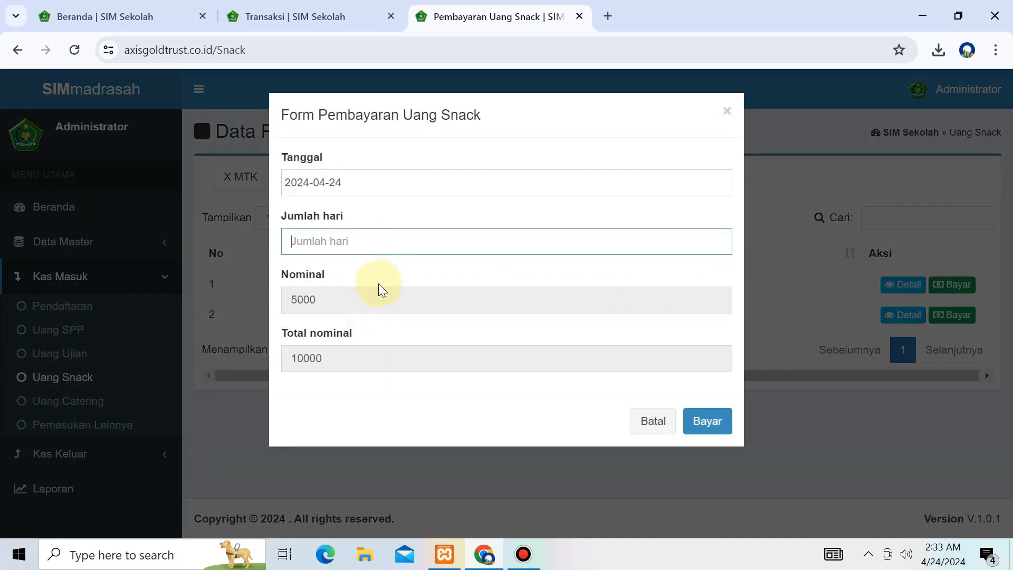
{"action": "type", "text": "1"}
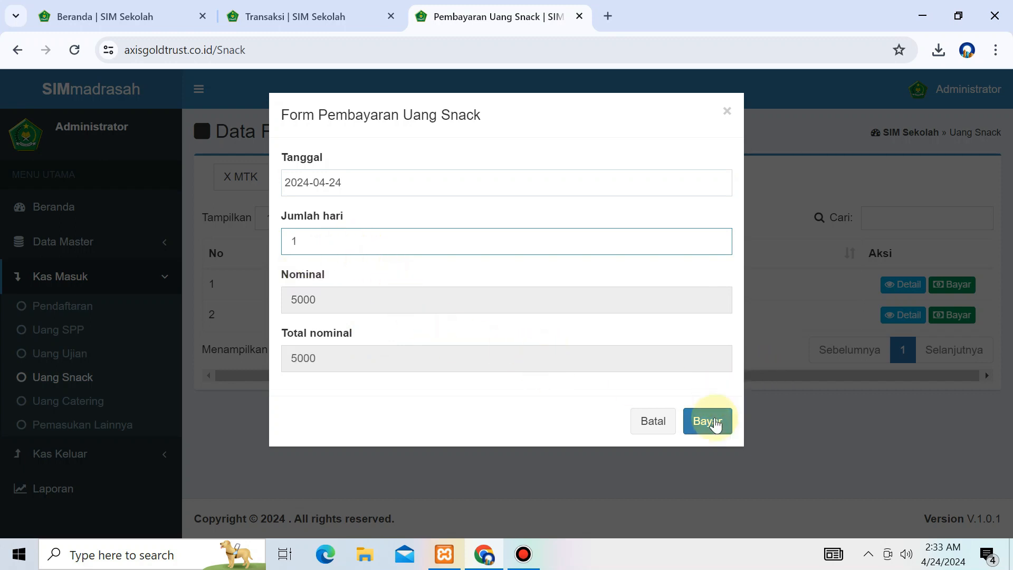
Step: Change the number of days to 2 and launch Notepad via Win+R
{"action": "triple_click", "coordinate": [409, 116]}
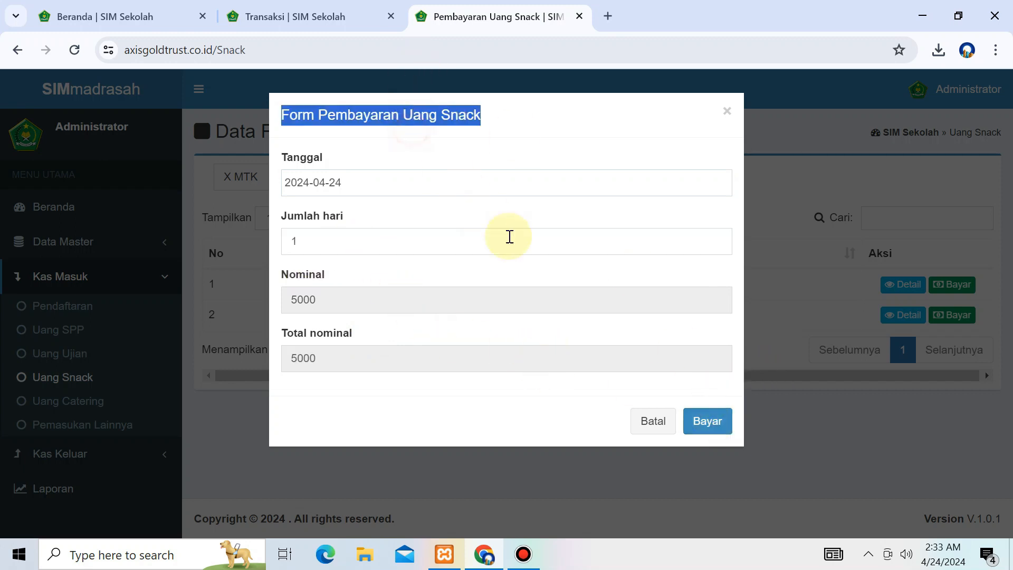
{"action": "left_click", "coordinate": [328, 241]}
{"action": "left_click_drag", "start_coordinate": [327, 241], "coordinate": [257, 242]}
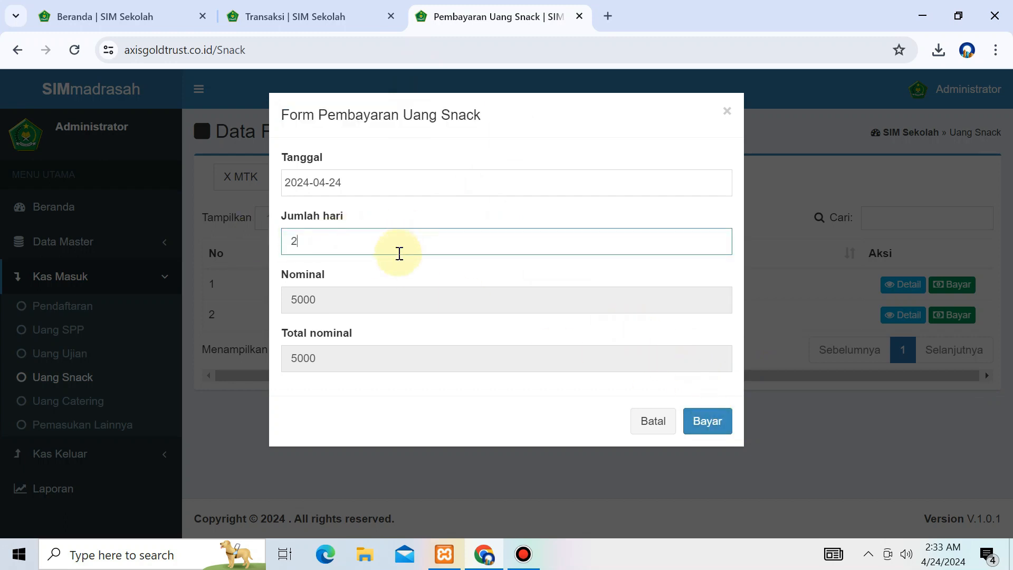
{"action": "type", "text": "2"}
{"action": "key", "text": "super+r"}
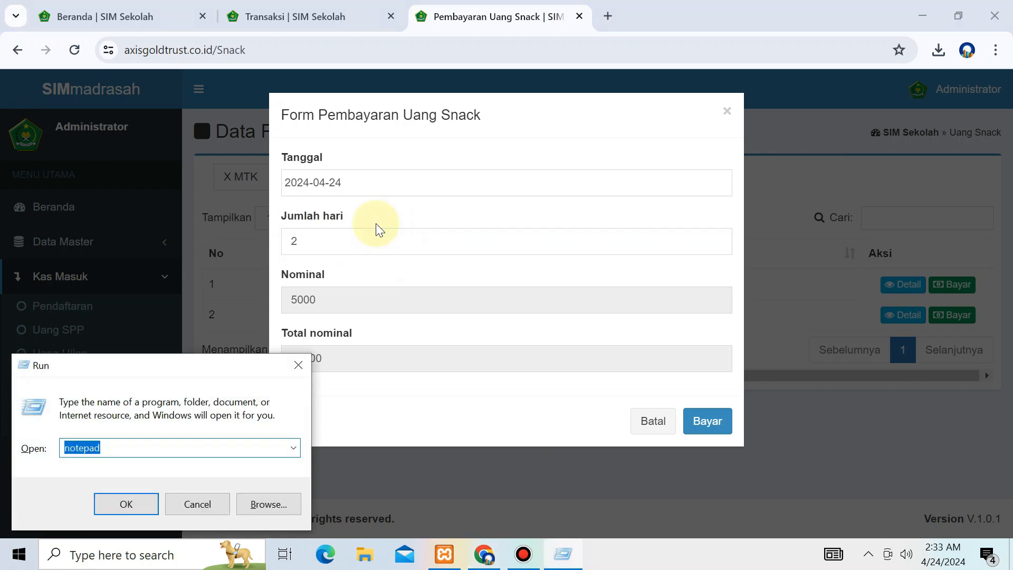
{"action": "key", "text": "Return"}
Step: Type the Uang Snack explanation in Notepad, then discard it without saving
{"action": "type", "text": "Uan"}
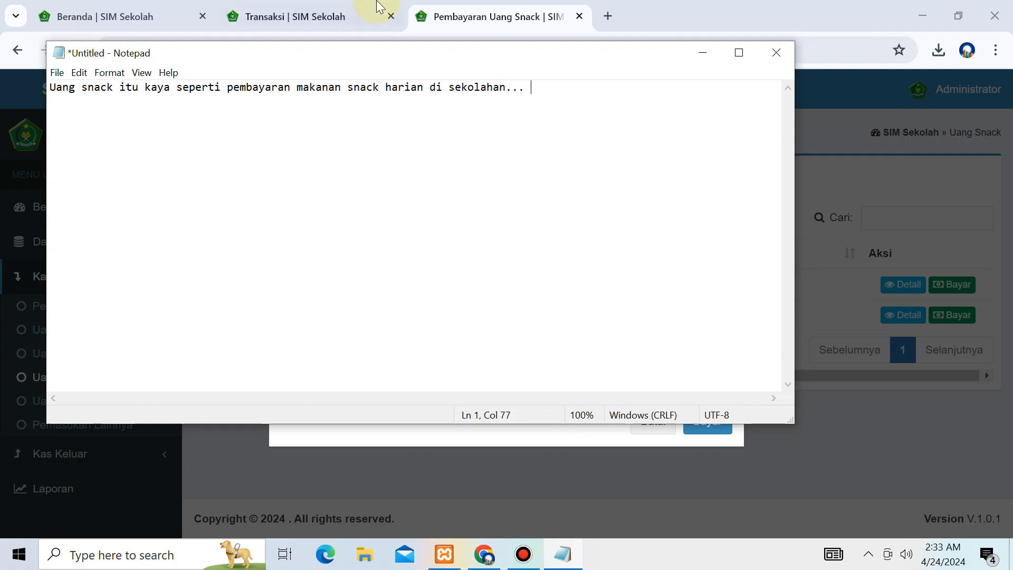
{"action": "key", "text": "BackSpace"}
{"action": "key", "text": "BackSpace"}
{"action": "key", "text": "BackSpace"}
{"action": "type", "text": "tau"}
{"action": "key", "text": "alt+F4"}
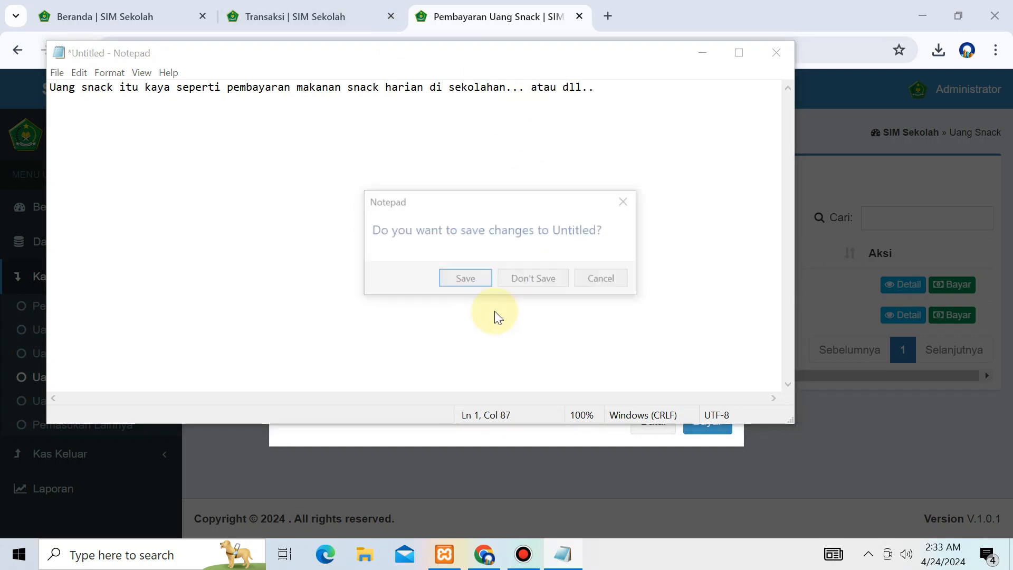
{"action": "left_click", "coordinate": [531, 281]}
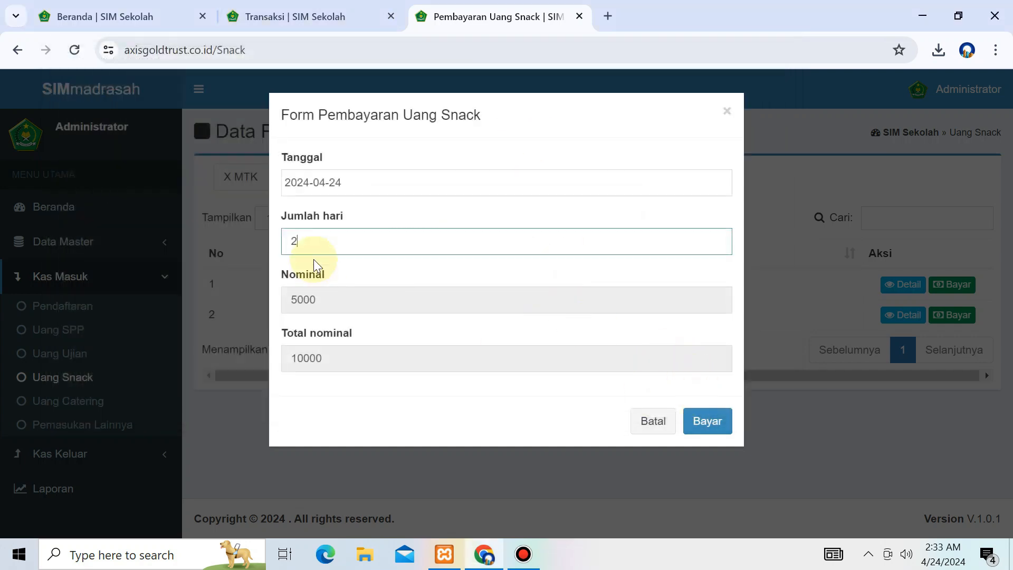
Step: Save a two-day snack payment at 5000 per day, totalling 10000
{"action": "double_click", "coordinate": [303, 239]}
{"action": "left_click_drag", "start_coordinate": [334, 305], "coordinate": [268, 303]}
{"action": "double_click", "coordinate": [315, 242]}
{"action": "double_click", "coordinate": [346, 350]}
{"action": "left_click", "coordinate": [691, 411]}
{"action": "left_click", "coordinate": [496, 363]}
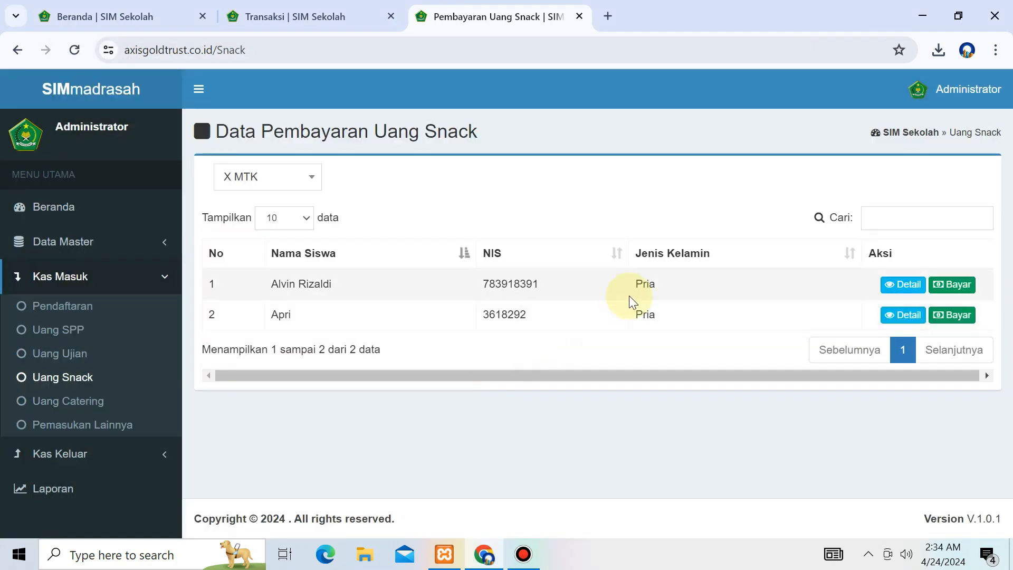
Step: View the first student's snack history showing the 24-04 and 25-04-2024 payments
{"action": "left_click", "coordinate": [888, 288]}
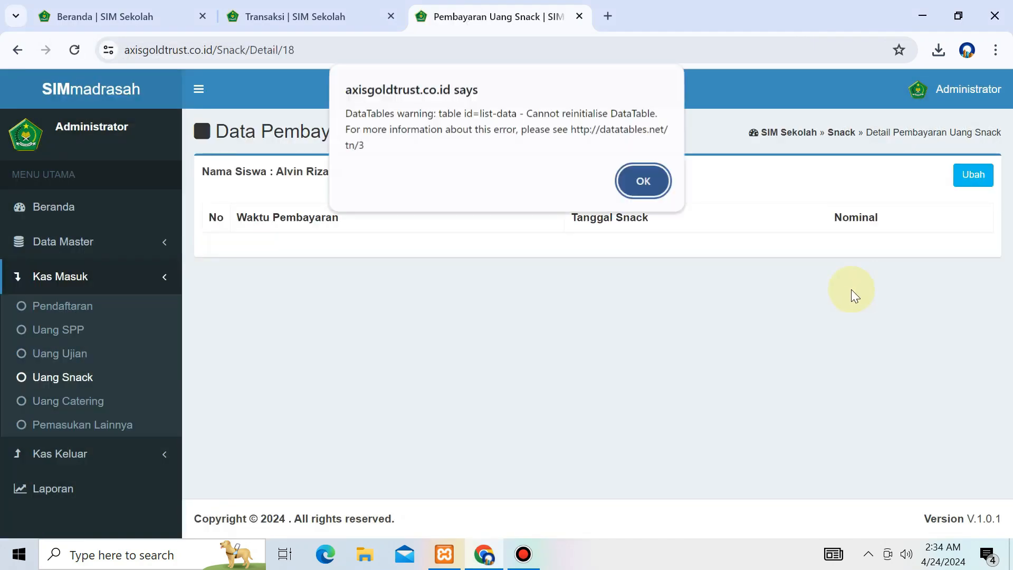
{"action": "left_click", "coordinate": [641, 188]}
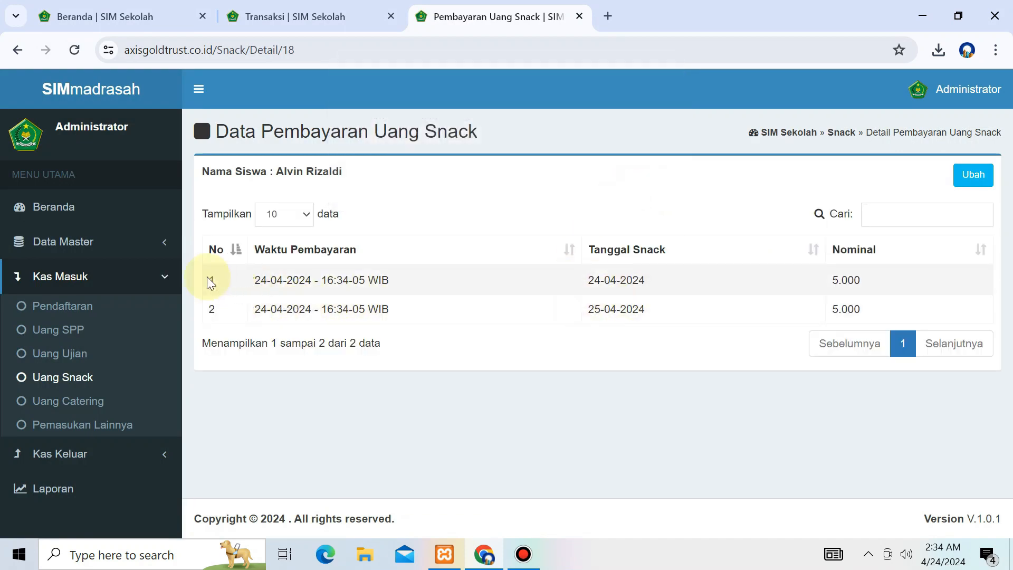
{"action": "left_click_drag", "start_coordinate": [207, 277], "coordinate": [945, 299]}
{"action": "left_click", "coordinate": [947, 309]}
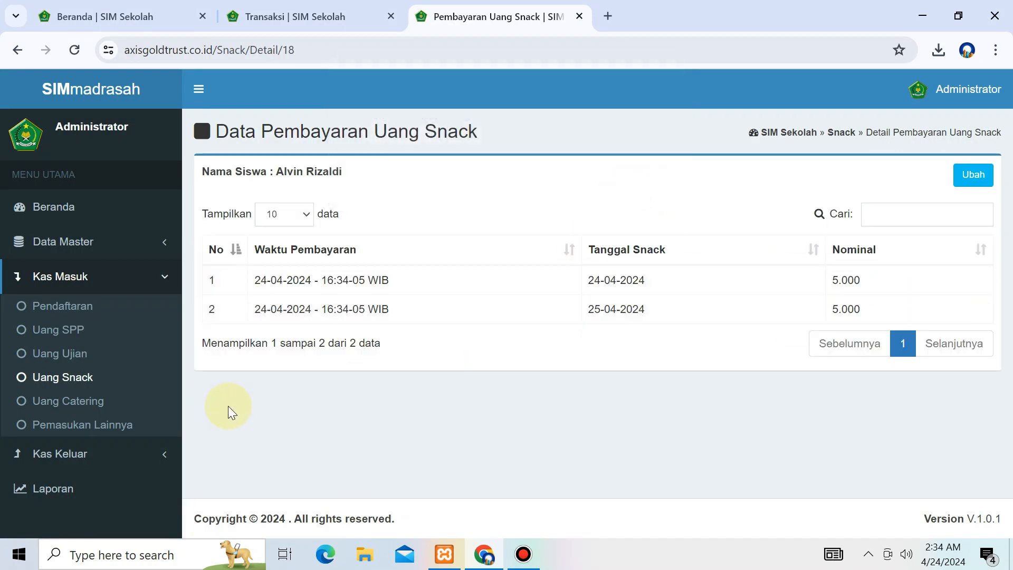
{"action": "left_click", "coordinate": [108, 406]}
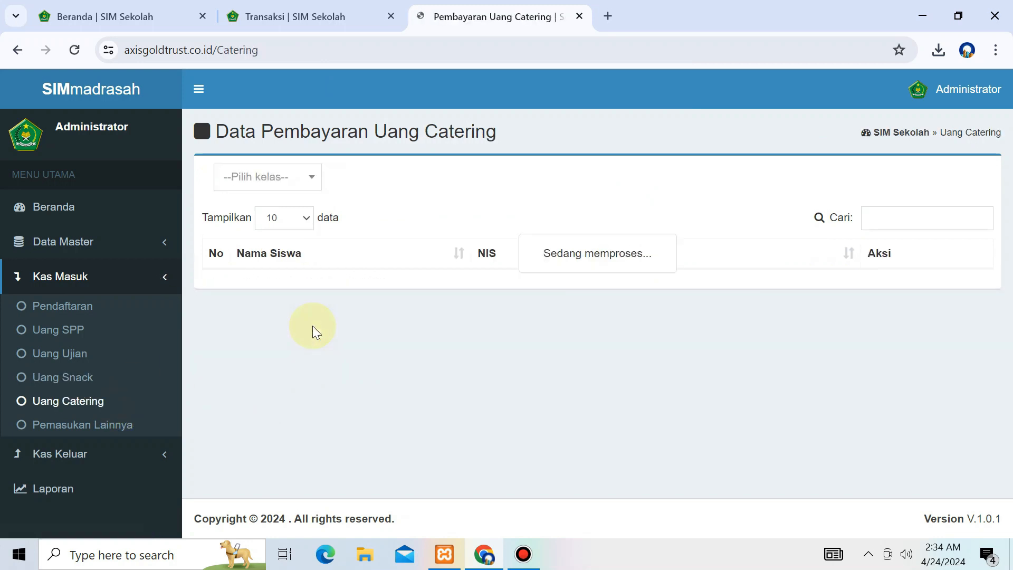
Step: Filter catering payments to class X MTK and start a payment for the first student
{"action": "left_click", "coordinate": [302, 185]}
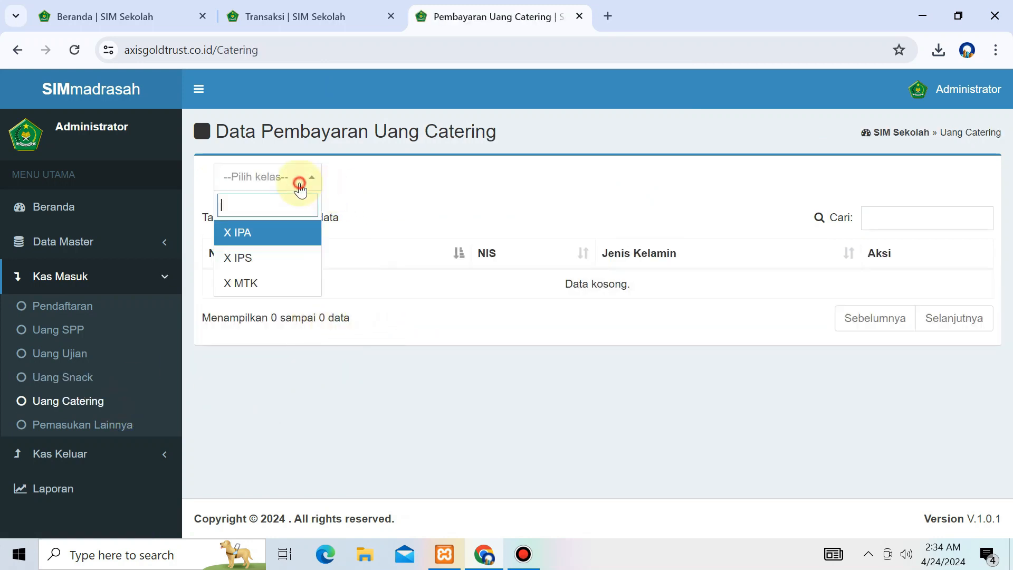
{"action": "left_click", "coordinate": [268, 284]}
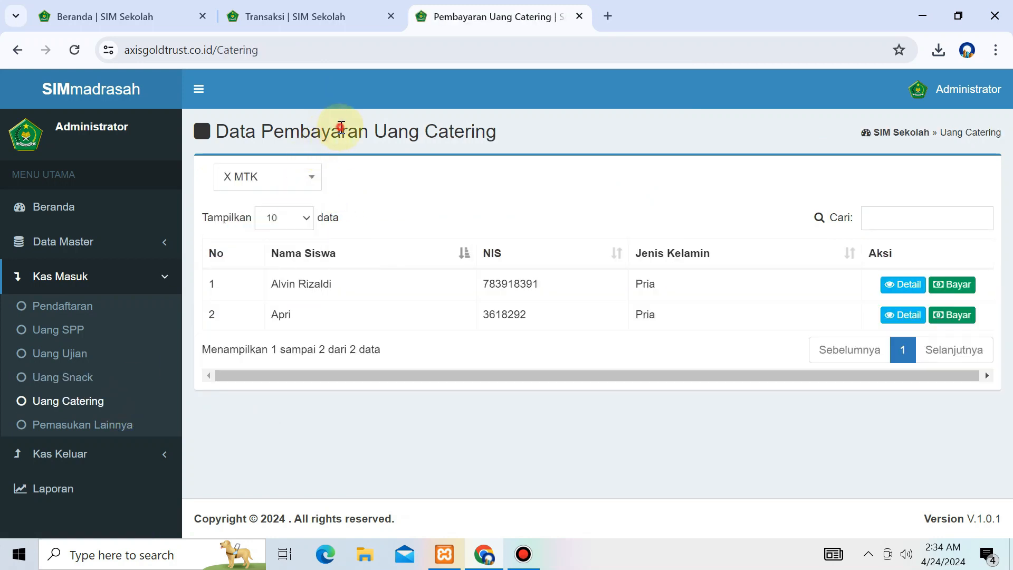
{"action": "triple_click", "coordinate": [341, 129]}
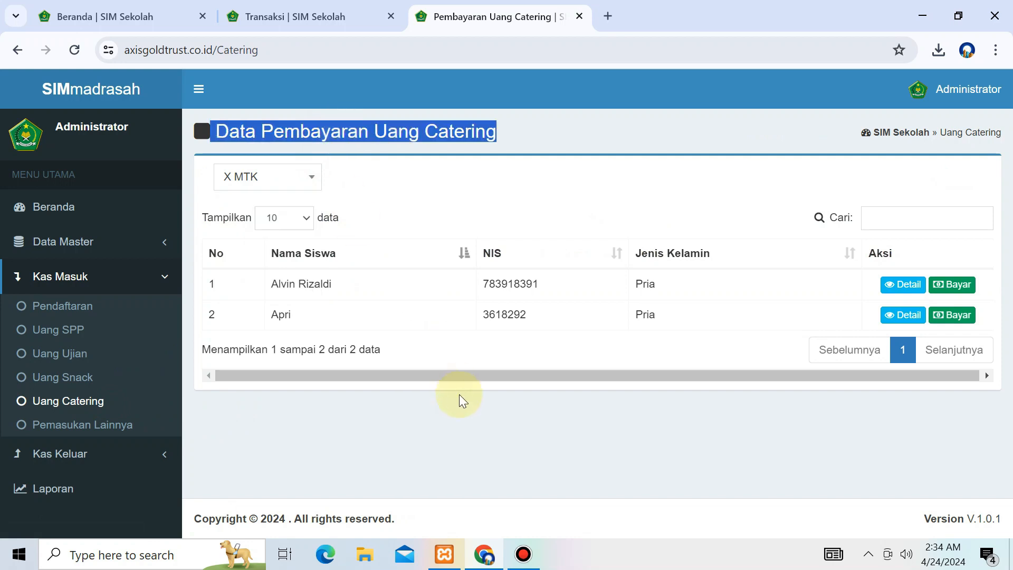
{"action": "left_click", "coordinate": [559, 213]}
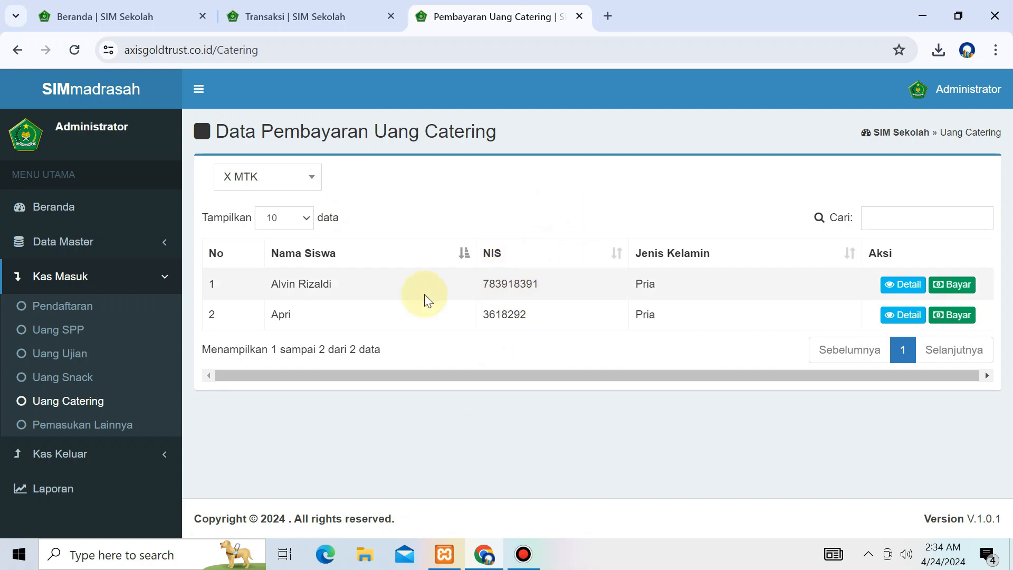
{"action": "left_click_drag", "start_coordinate": [201, 283], "coordinate": [631, 286]}
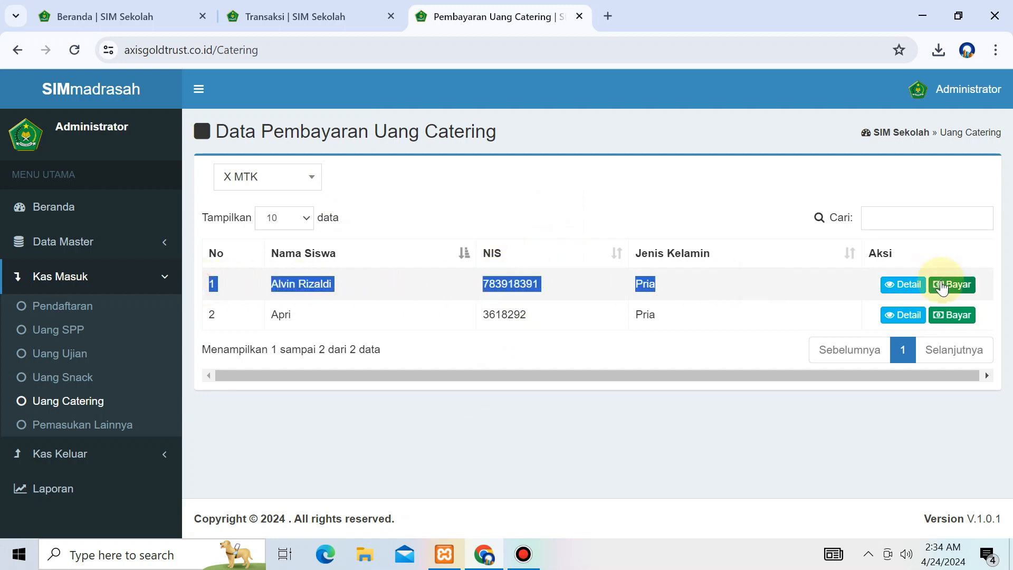
{"action": "left_click", "coordinate": [949, 284]}
Step: Set the catering payment date to 24 April 2024 with 1 day at 15000
{"action": "left_click", "coordinate": [365, 175]}
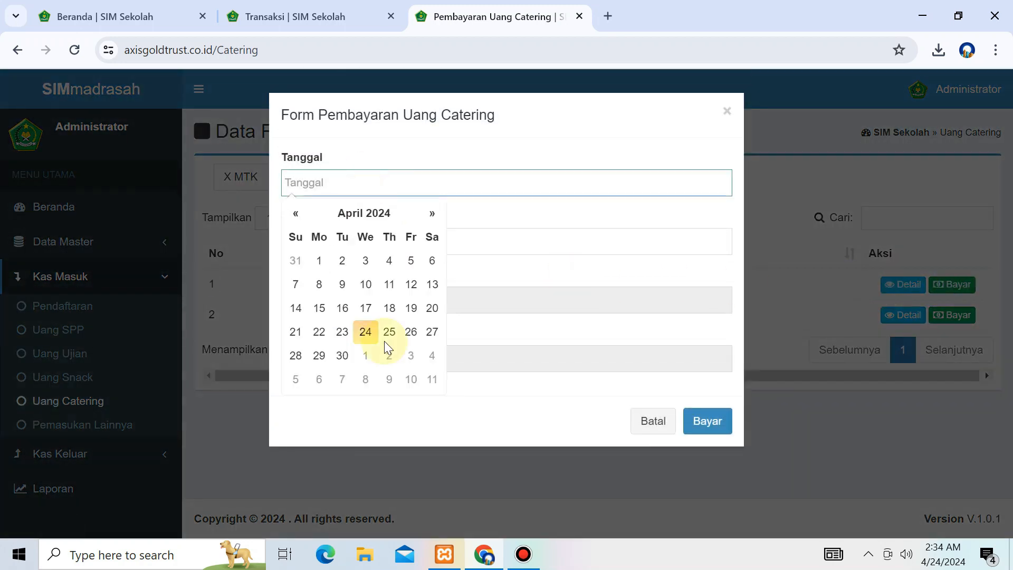
{"action": "left_click", "coordinate": [365, 332]}
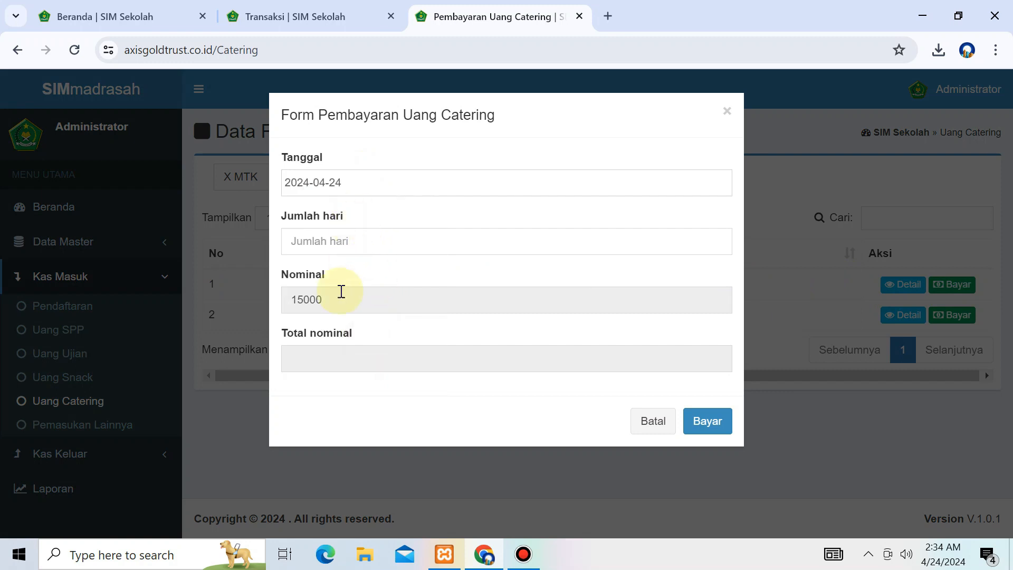
{"action": "left_click_drag", "start_coordinate": [299, 299], "coordinate": [313, 299]}
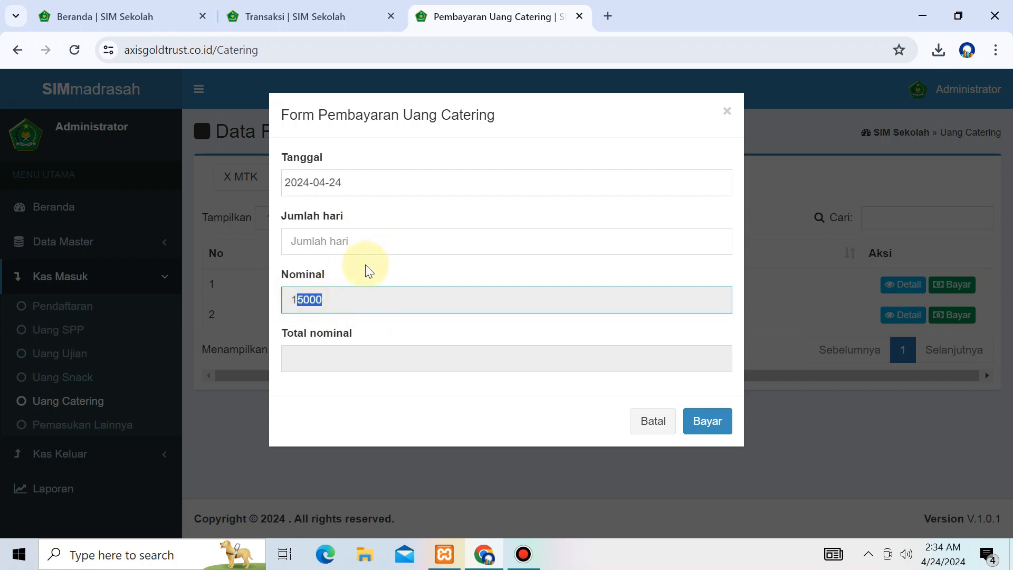
{"action": "left_click", "coordinate": [379, 244]}
{"action": "type", "text": "1"}
{"action": "left_click_drag", "start_coordinate": [337, 368], "coordinate": [213, 353]}
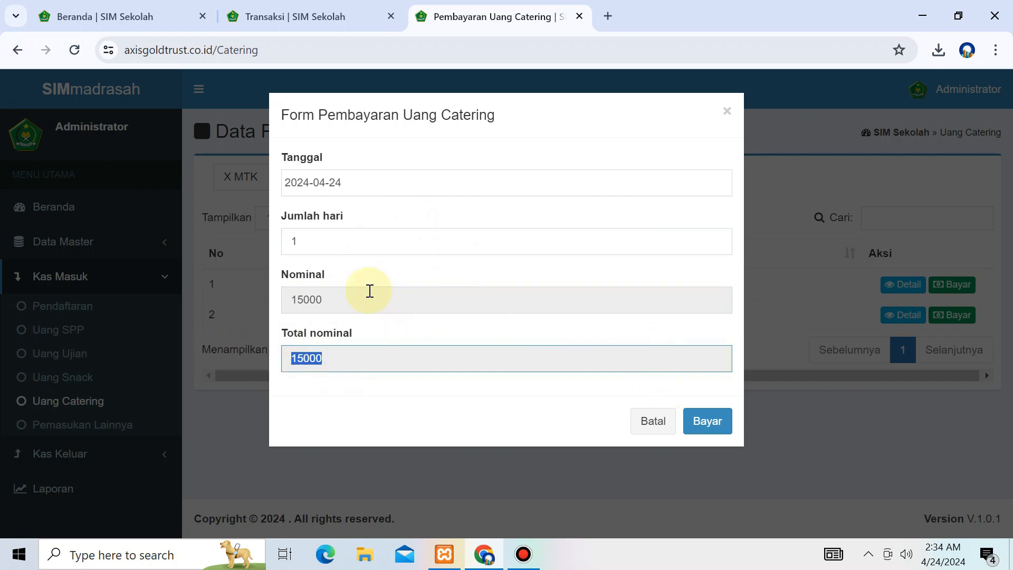
Step: Try 3 and 30 days, then revert to 1 day and save the 15000 catering payment
{"action": "double_click", "coordinate": [330, 243]}
{"action": "type", "text": "3"}
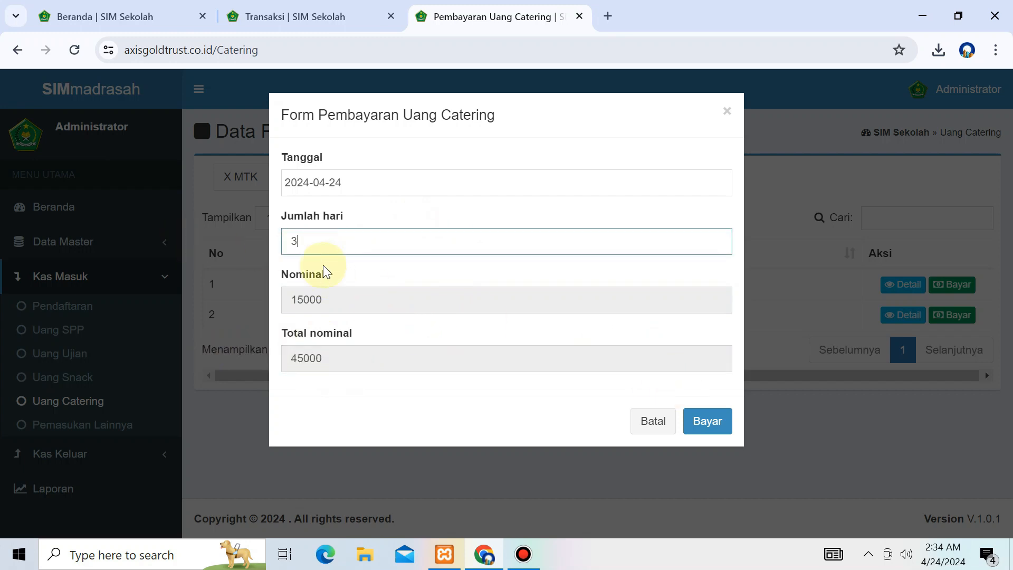
{"action": "double_click", "coordinate": [323, 244]}
{"action": "type", "text": "30"}
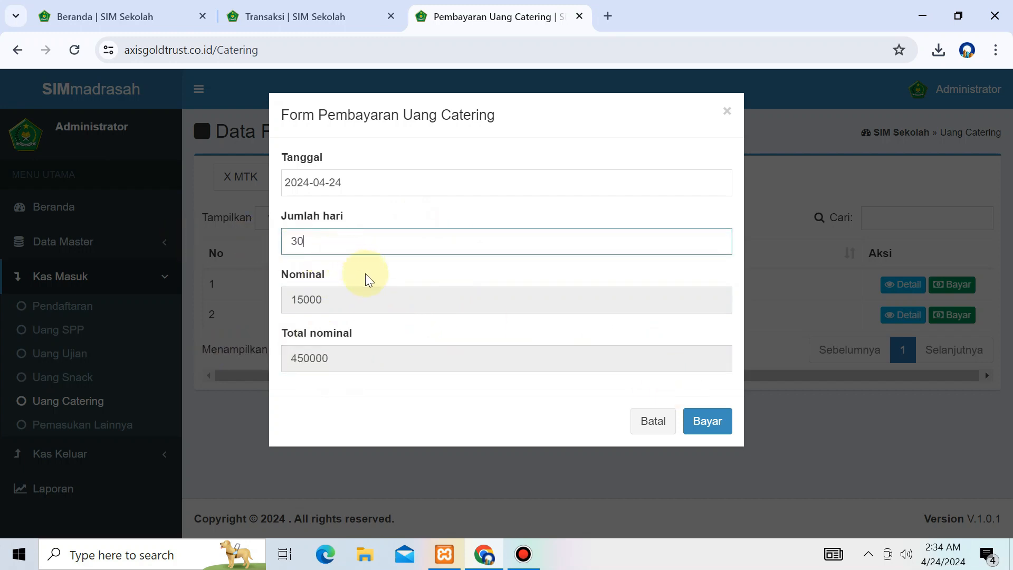
{"action": "double_click", "coordinate": [340, 240]}
{"action": "type", "text": "1"}
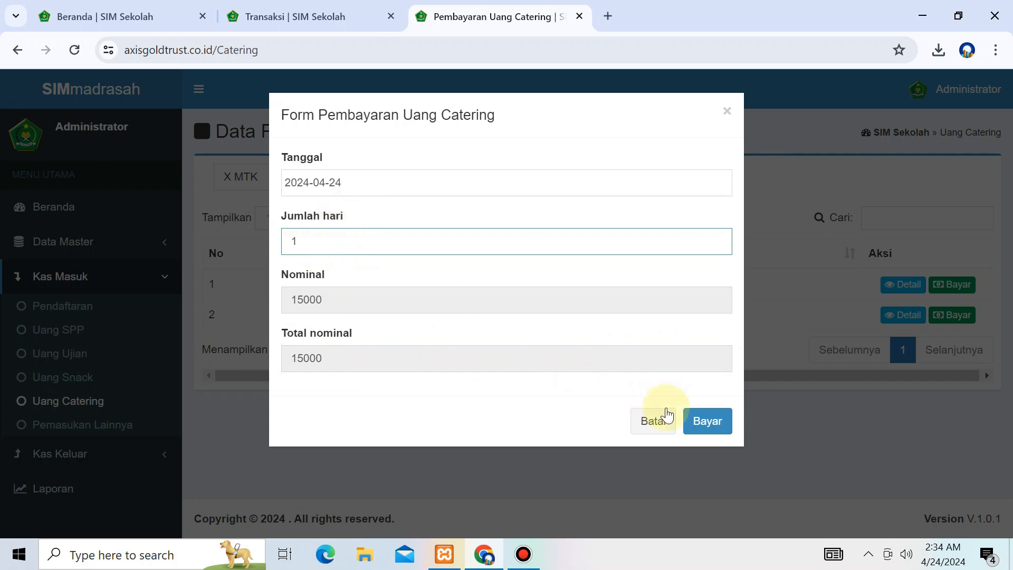
{"action": "left_click", "coordinate": [710, 424]}
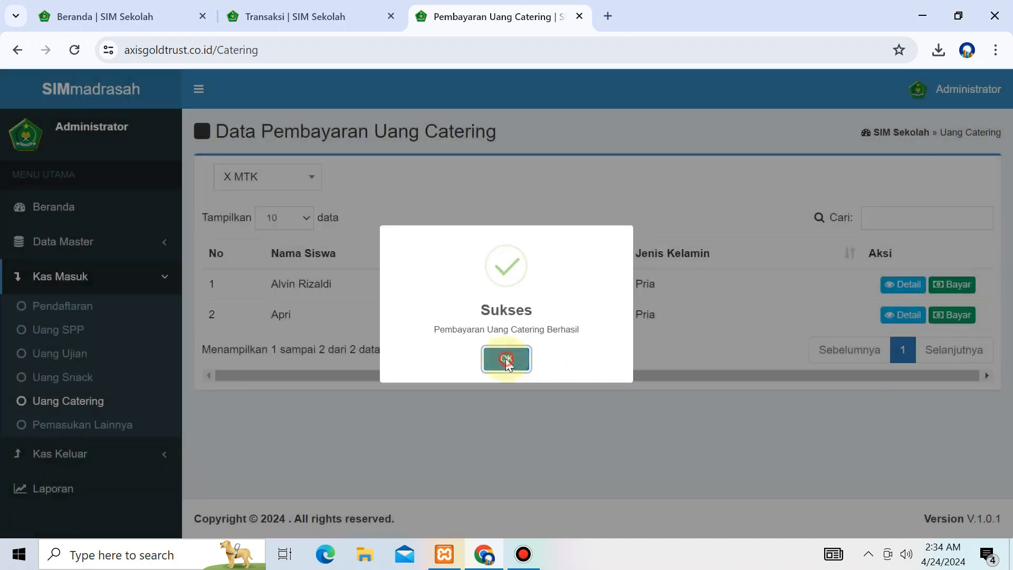
{"action": "left_click", "coordinate": [508, 355]}
Step: Open the first student's catering payment details
{"action": "left_click", "coordinate": [920, 289]}
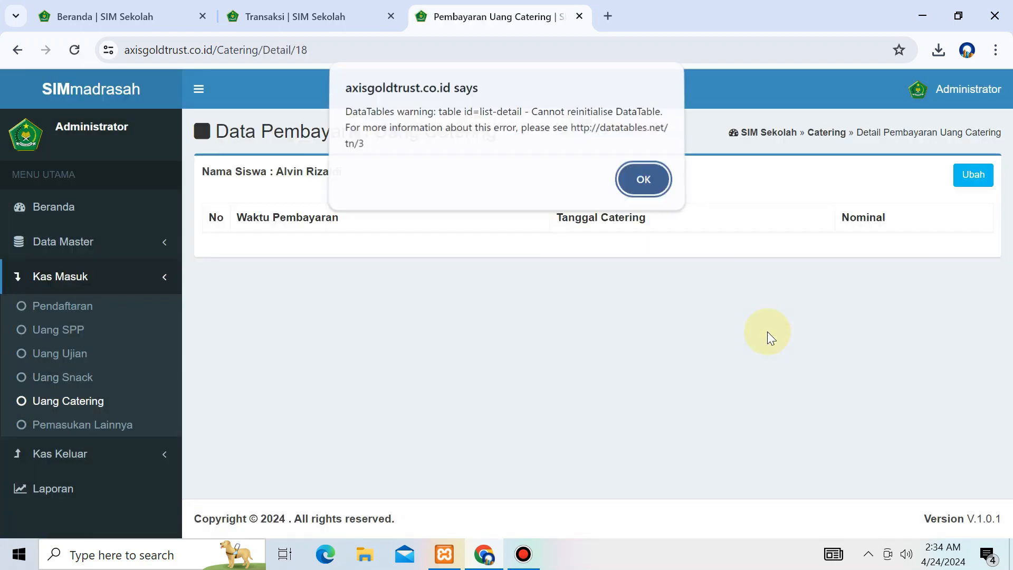
{"action": "key", "text": "Return"}
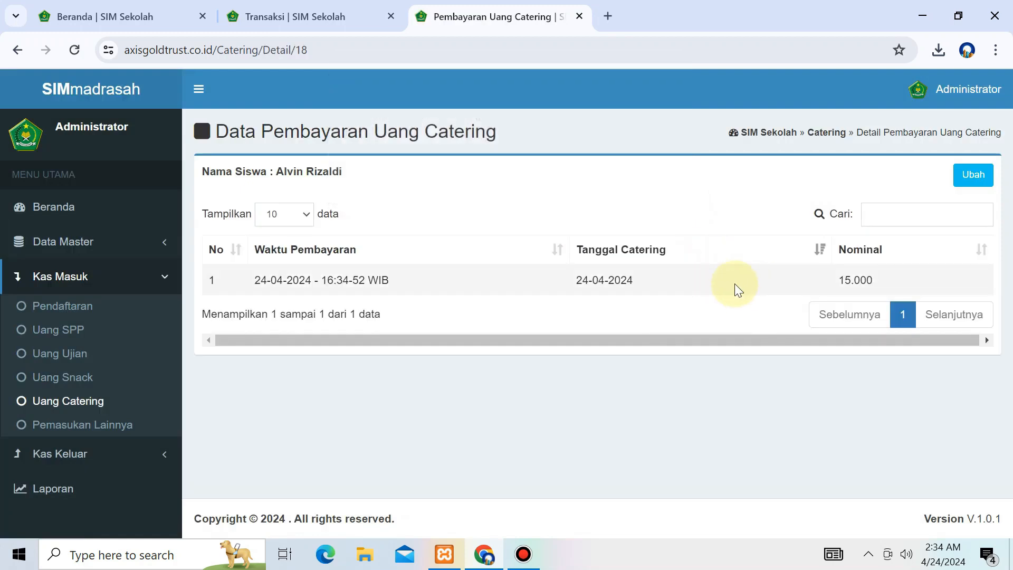
{"action": "key", "text": "super+r"}
Step: Write a Notepad note that students prepaid school catering, then close it without saving
{"action": "key", "text": "Return"}
{"action": "type", "text": "U"}
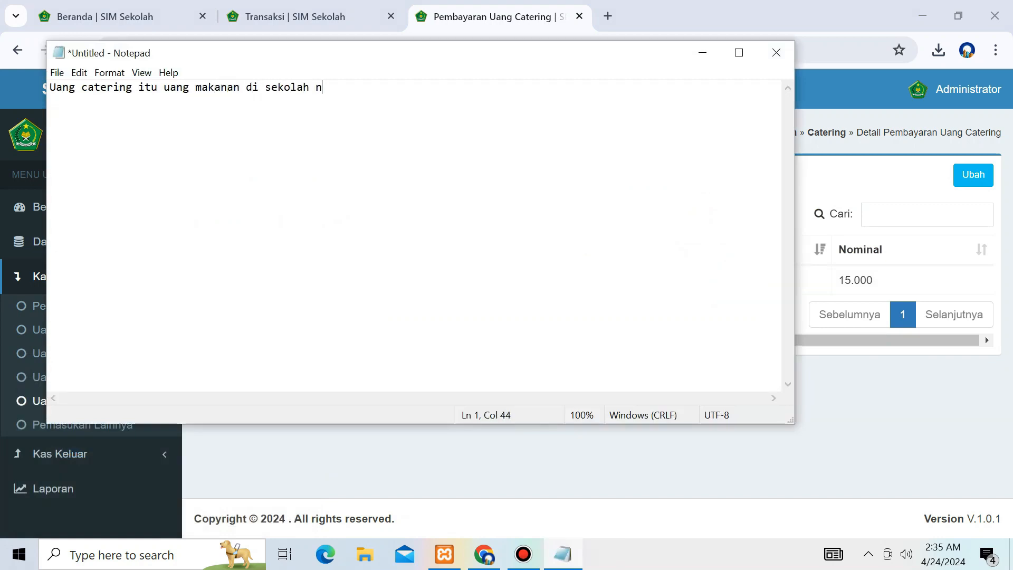
{"action": "type", "text": "jadi kaya g perlu lagi harus ke kantin buat belanja jajan, bisa am"}
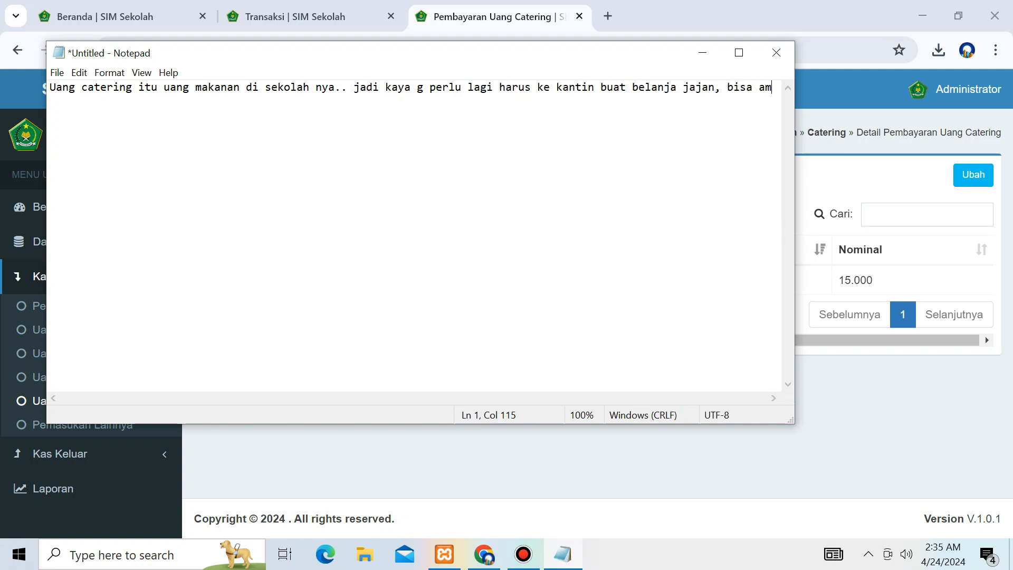
{"action": "type", "text": "bil di "}
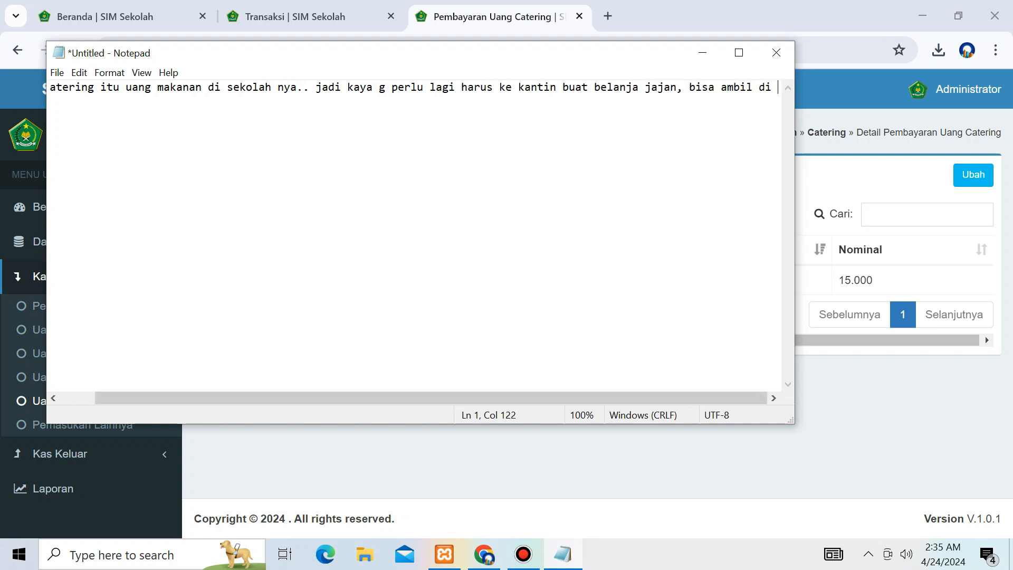
{"action": "type", "text": "sekol"}
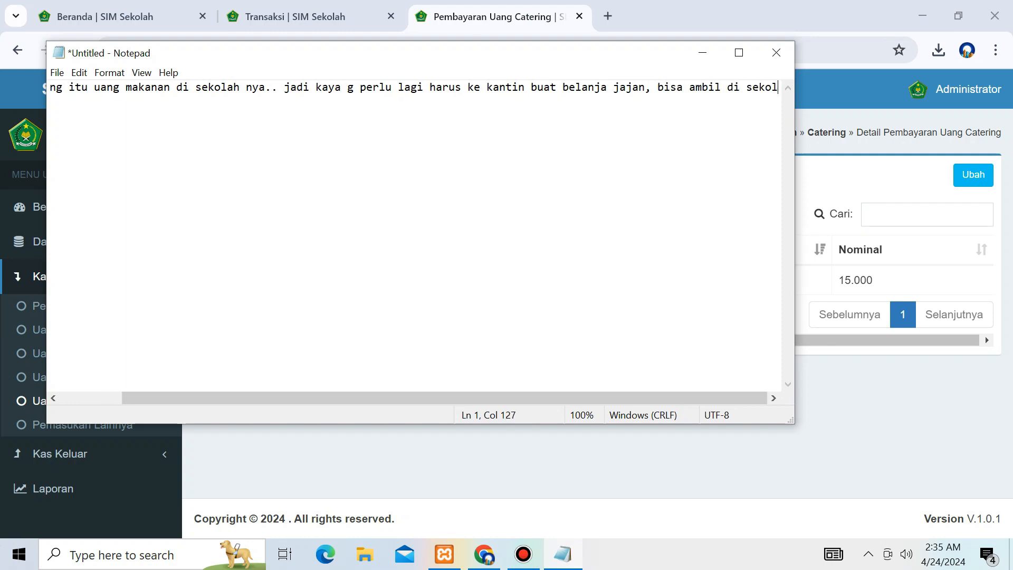
{"action": "type", "text": "ahanm, karena s"}
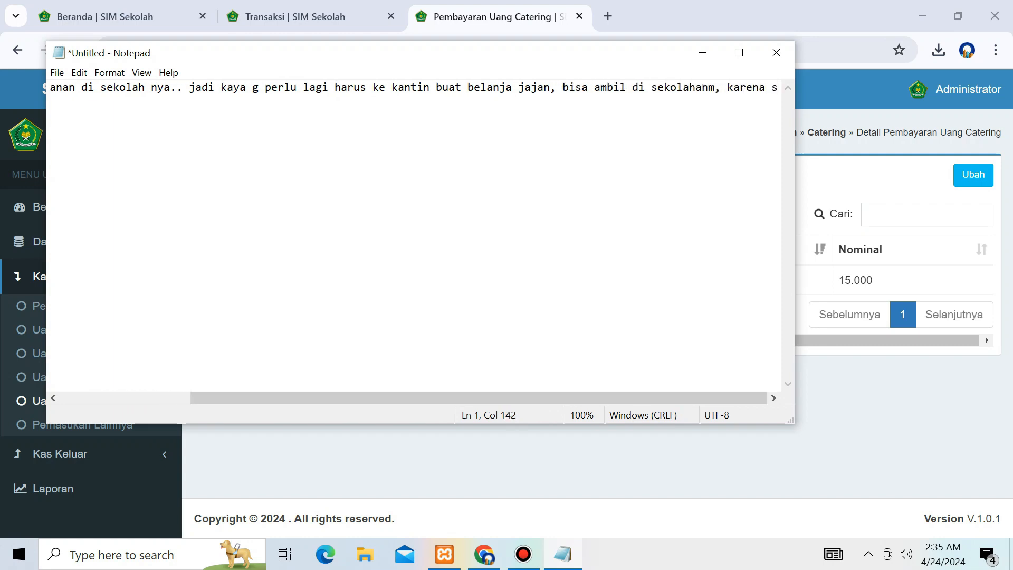
{"action": "type", "text": "udah bayar uang "}
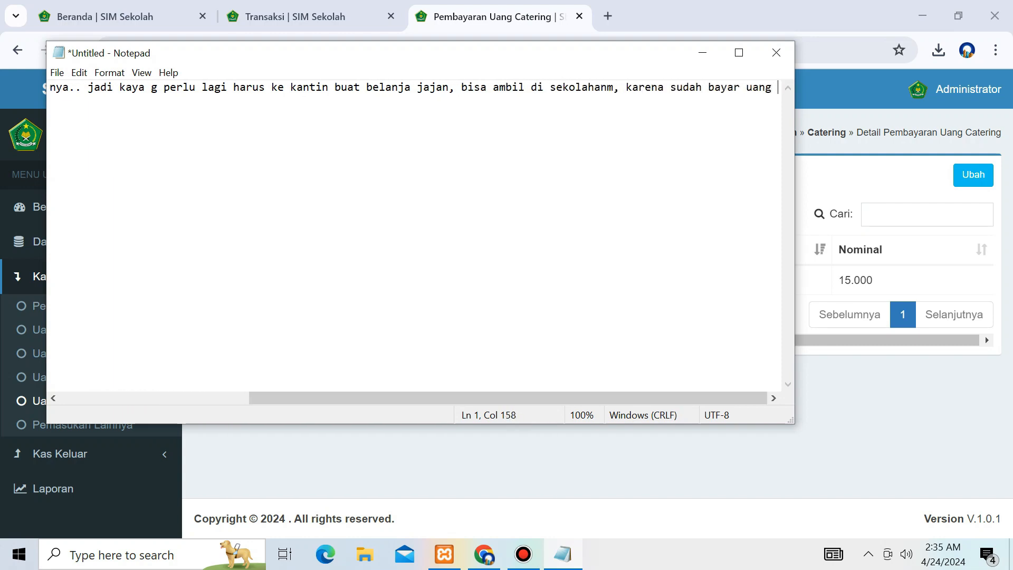
{"action": "type", "text": "catering "}
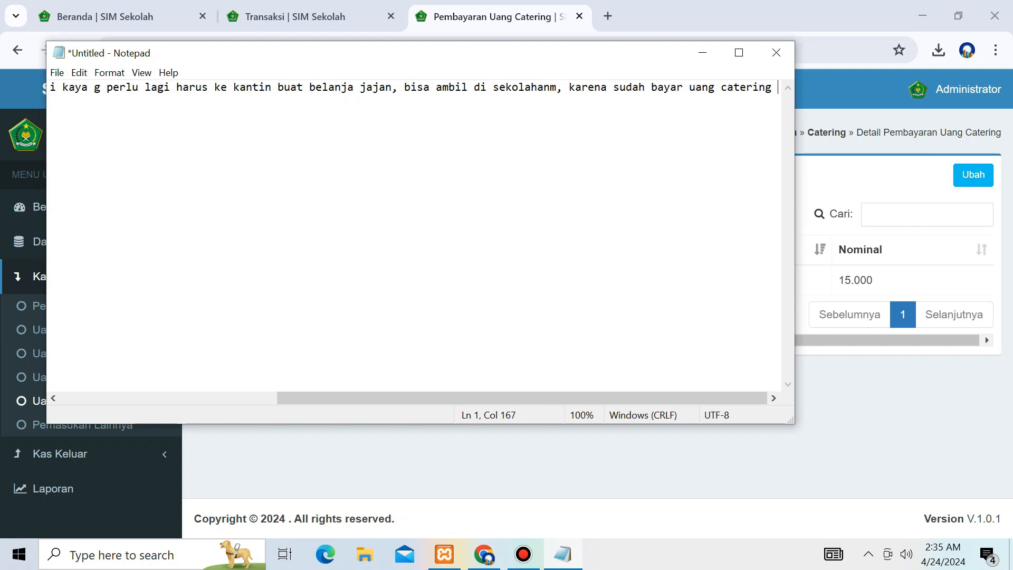
{"action": "type", "text": "sekolah......"}
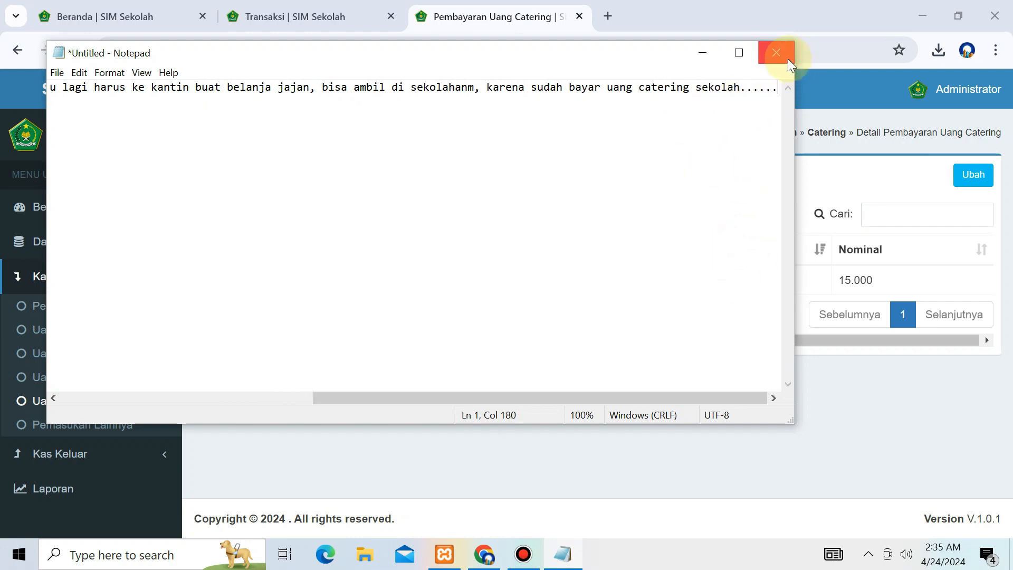
{"action": "left_click", "coordinate": [776, 52]}
{"action": "left_click", "coordinate": [541, 278]}
{"action": "left_click", "coordinate": [125, 422]}
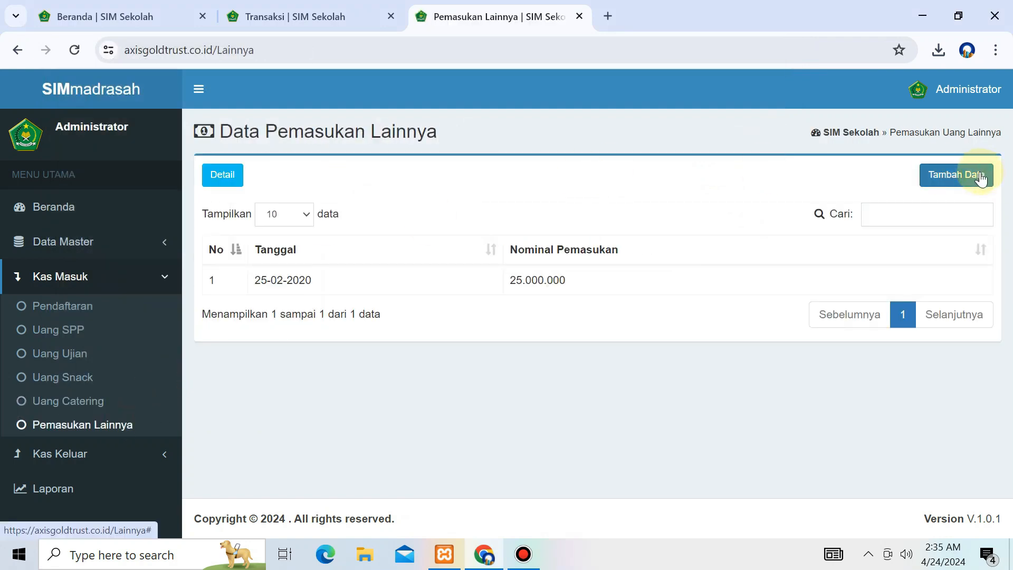
Step: Add and save a 1.000.000 other-income entry for 'Renovasi Kamar Mandi Sekolah'
{"action": "left_click_drag", "start_coordinate": [209, 281], "coordinate": [805, 278]}
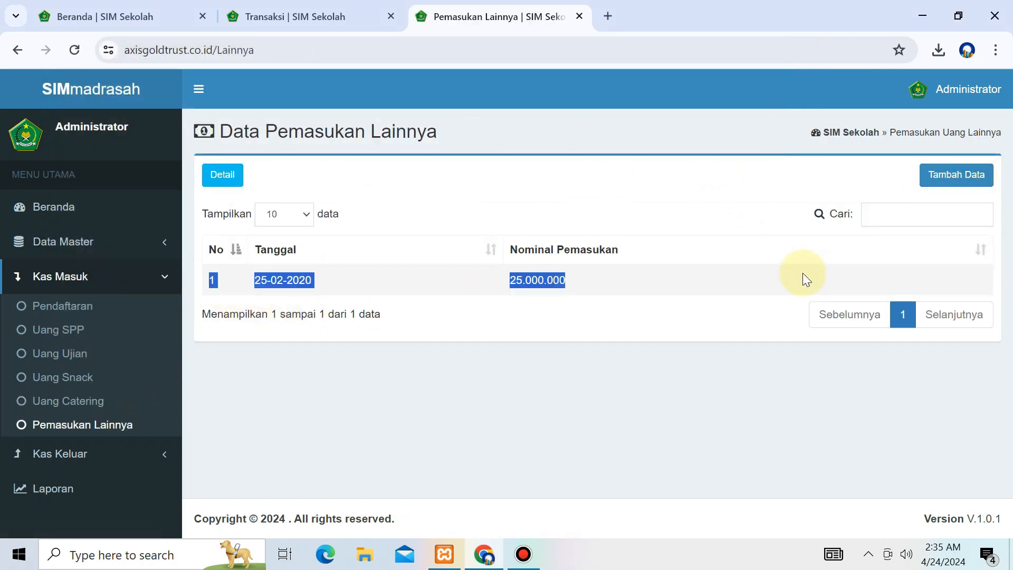
{"action": "left_click", "coordinate": [968, 184]}
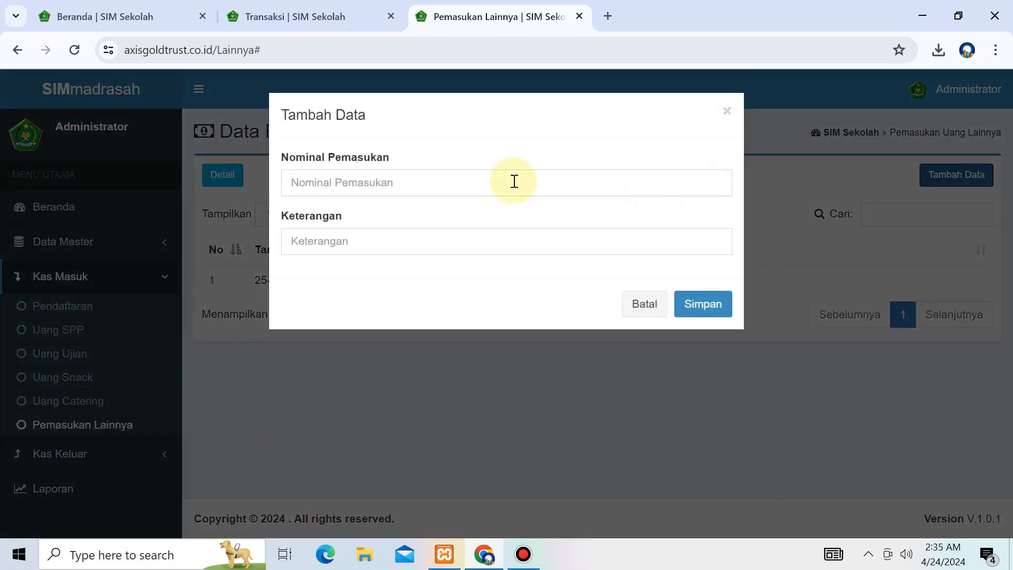
{"action": "left_click", "coordinate": [394, 190]}
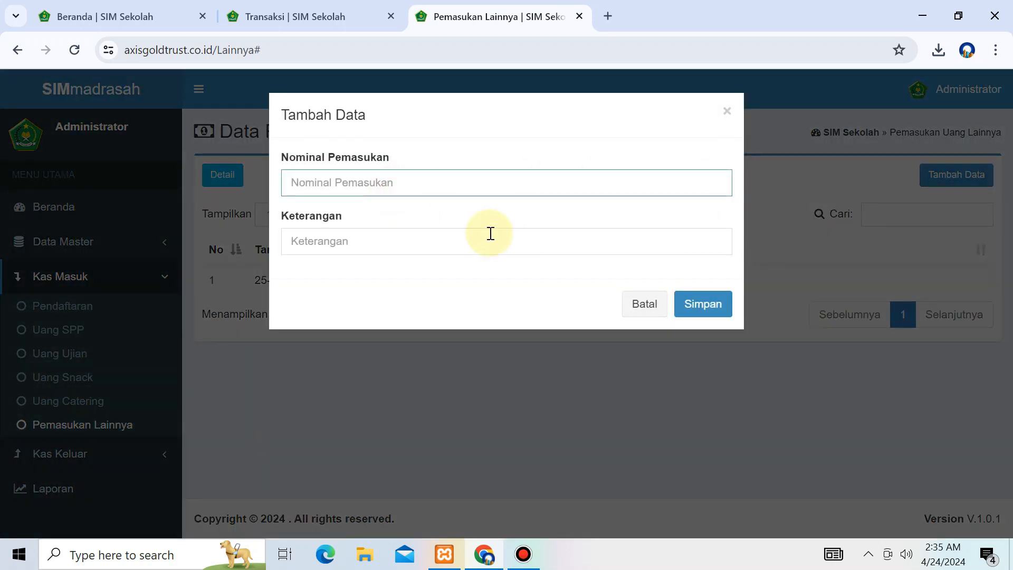
{"action": "type", "text": "1000000"}
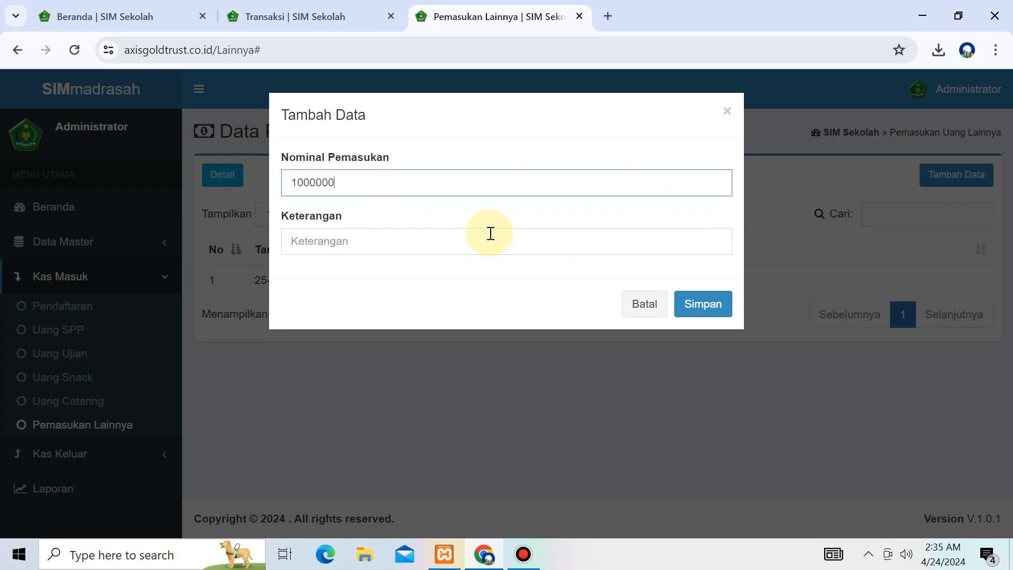
{"action": "left_click", "coordinate": [490, 233]}
{"action": "type", "text": "Renovasi Kamar Mandi Sekolah"}
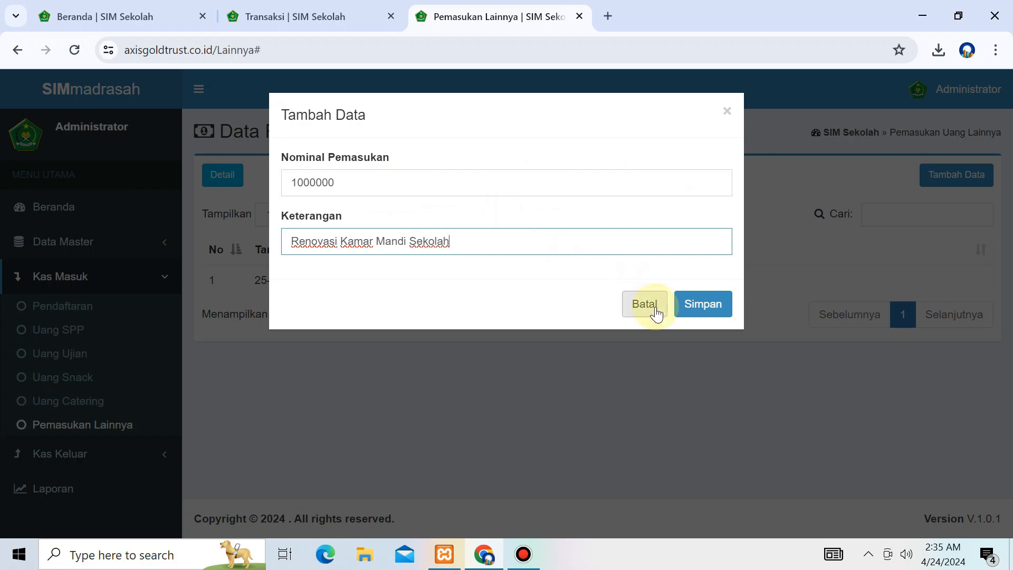
{"action": "left_click", "coordinate": [686, 308]}
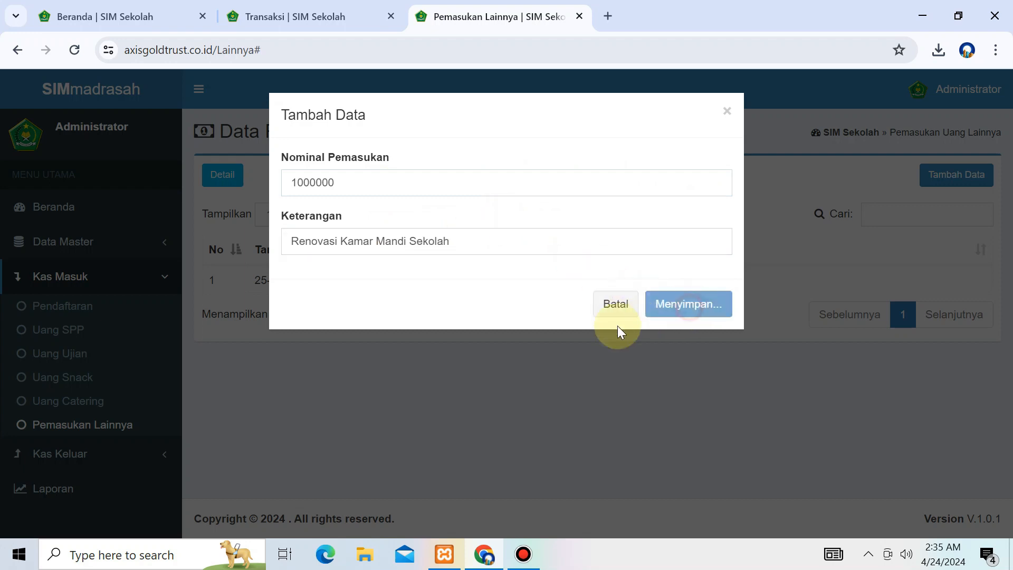
{"action": "left_click", "coordinate": [506, 360]}
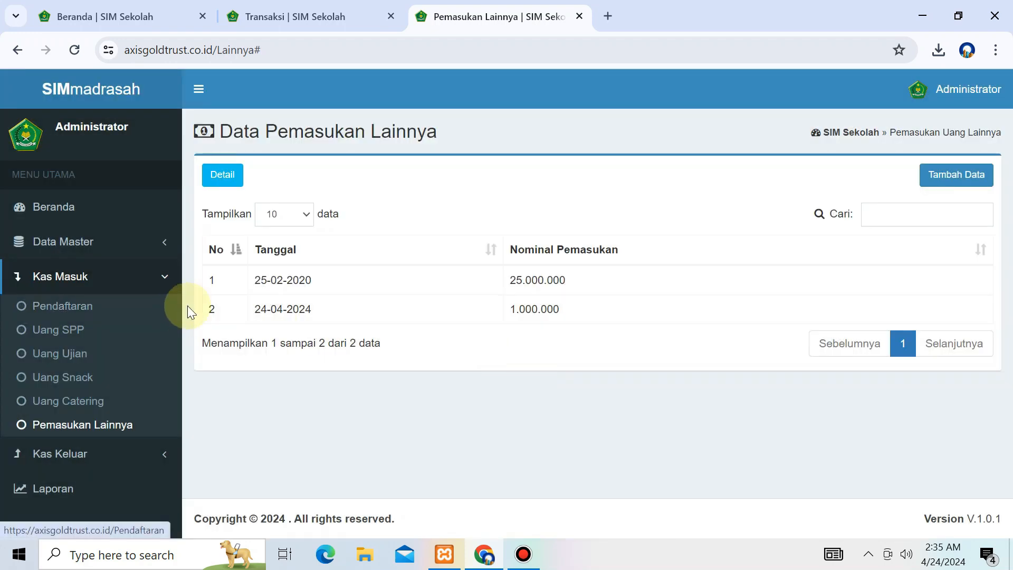
{"action": "left_click_drag", "start_coordinate": [187, 305], "coordinate": [694, 305]}
{"action": "left_click", "coordinate": [695, 304]}
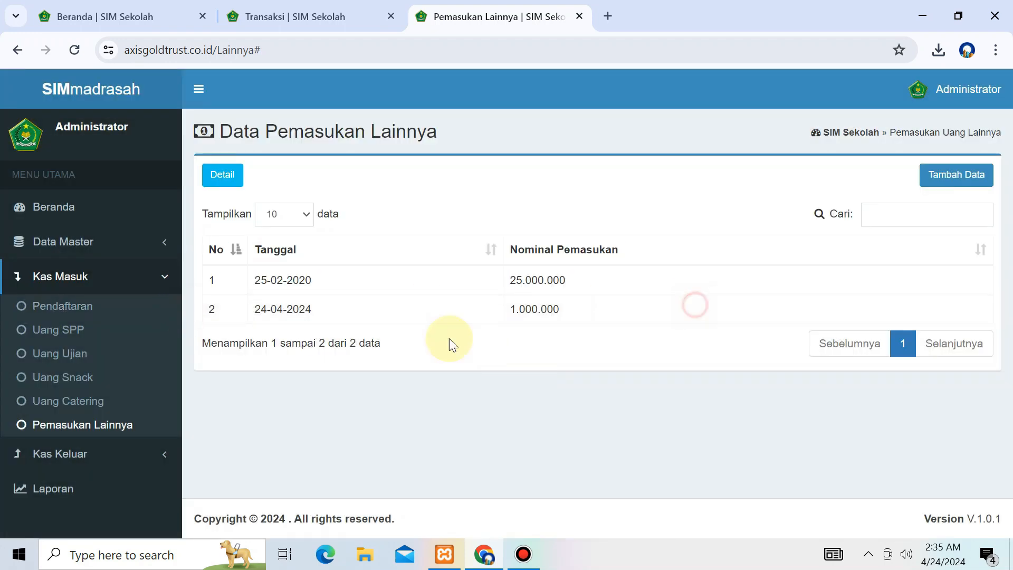
{"action": "left_click", "coordinate": [131, 452]}
Step: Open the teacher salary payment list and review the teacher rows
{"action": "left_click", "coordinate": [86, 348]}
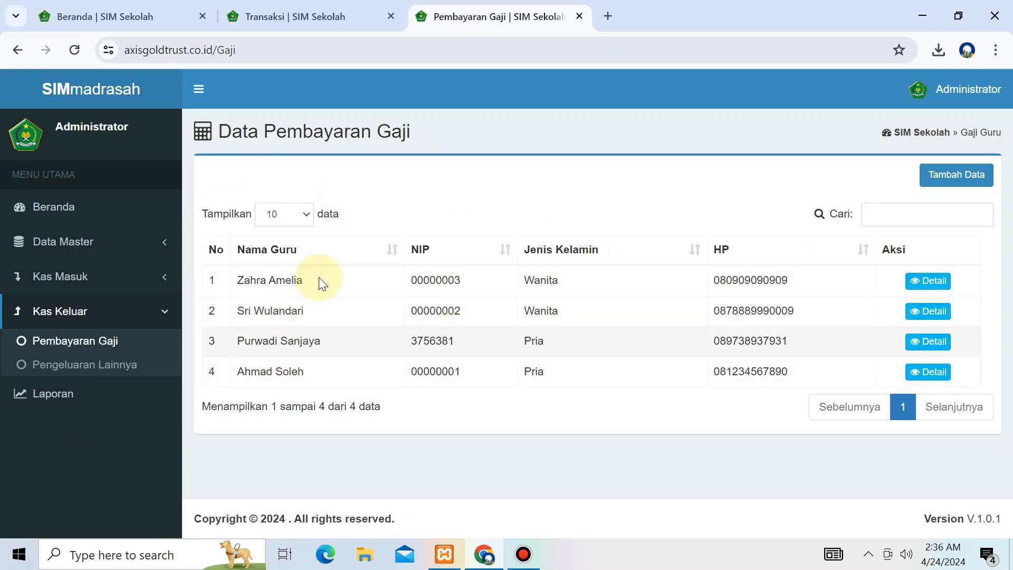
{"action": "left_click_drag", "start_coordinate": [200, 345], "coordinate": [575, 368]}
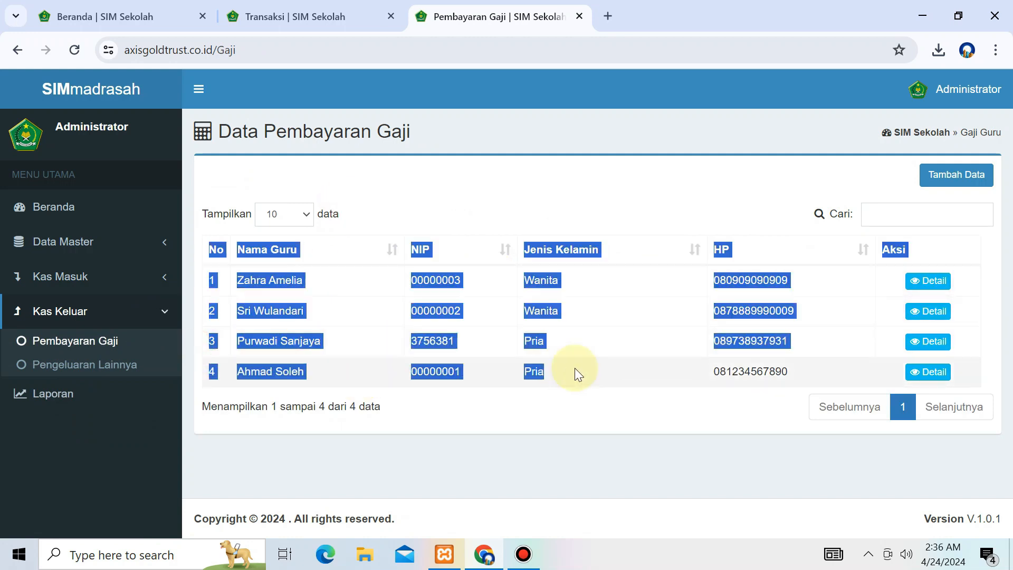
{"action": "left_click", "coordinate": [752, 346]}
{"action": "left_click_drag", "start_coordinate": [818, 337], "coordinate": [208, 343]}
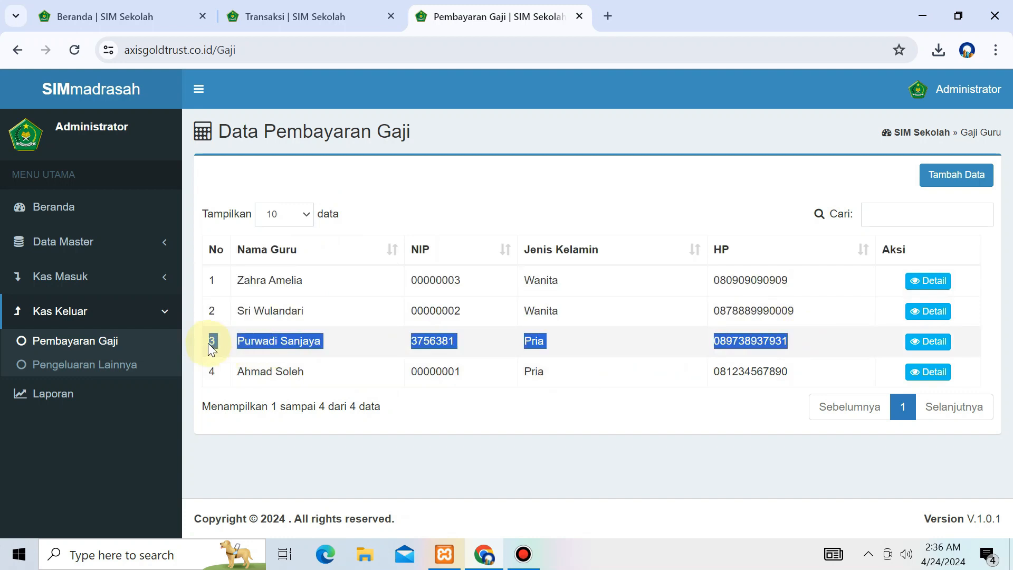
{"action": "left_click", "coordinate": [837, 315]}
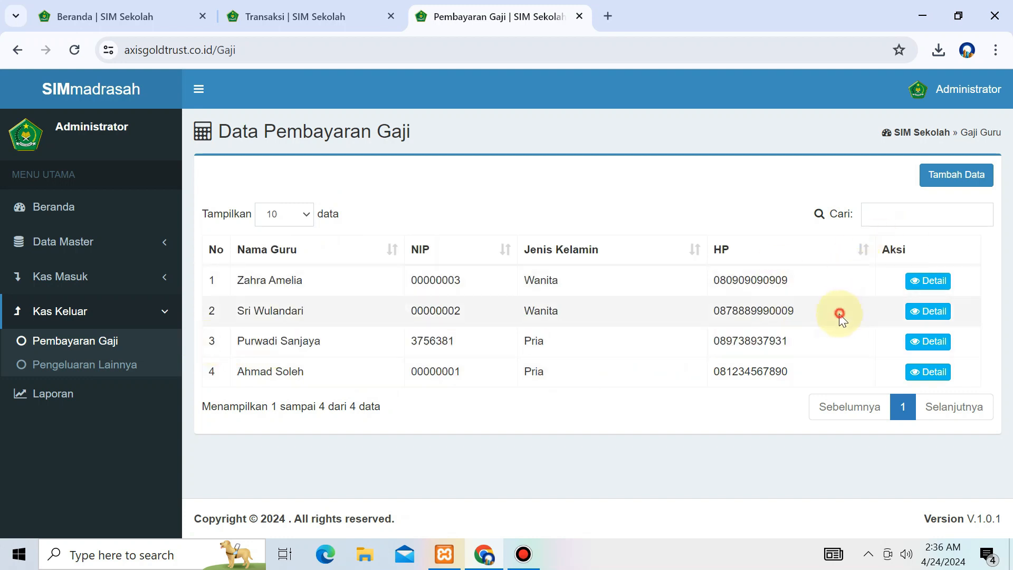
Step: Open Data Guru in a new tab to review the teachers, then return
{"action": "left_click", "coordinate": [154, 239]}
{"action": "middle_click", "coordinate": [113, 273]}
{"action": "left_click", "coordinate": [697, 13]}
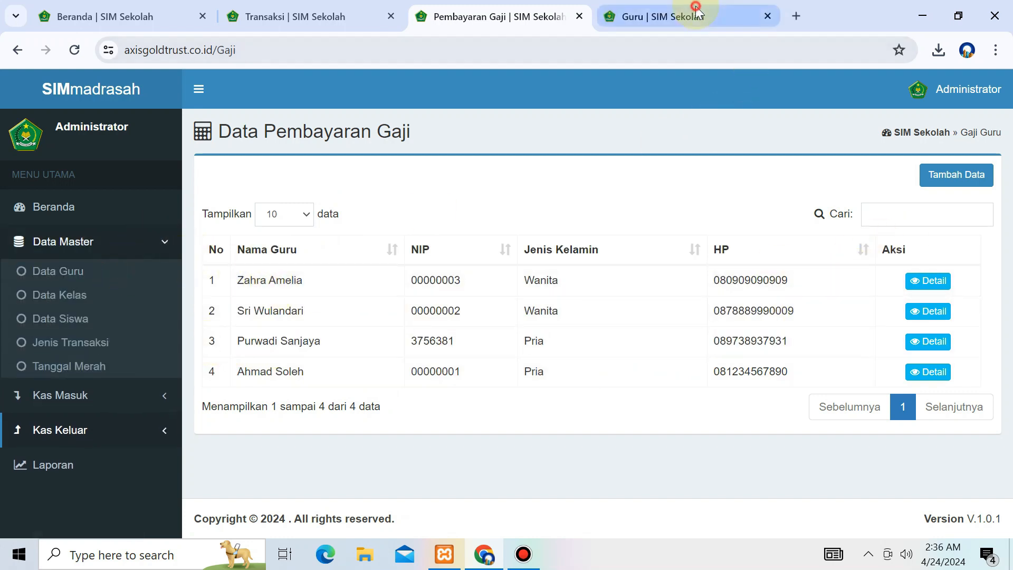
{"action": "left_click_drag", "start_coordinate": [204, 296], "coordinate": [807, 436]}
{"action": "left_click", "coordinate": [297, 368]}
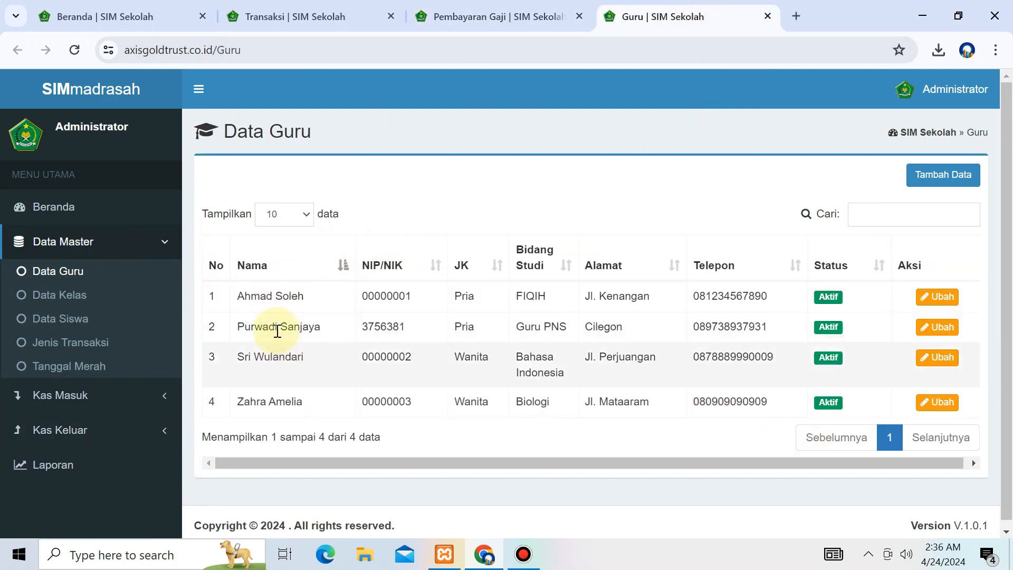
{"action": "triple_click", "coordinate": [257, 127]}
{"action": "left_click", "coordinate": [491, 16]}
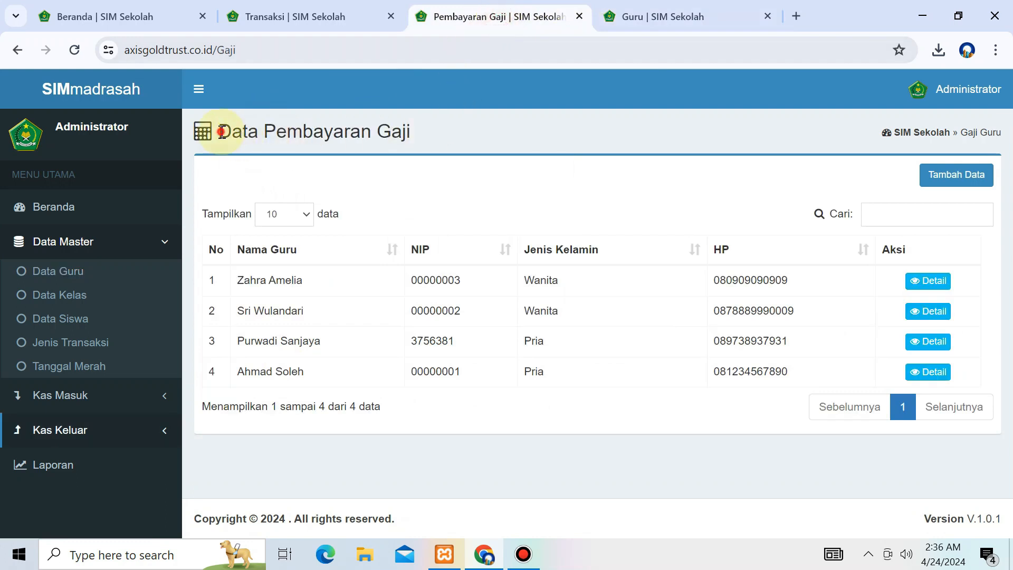
Step: View the third teacher's salary payment details, then go back to the list
{"action": "left_click_drag", "start_coordinate": [219, 132], "coordinate": [484, 119]}
{"action": "left_click", "coordinate": [324, 341]}
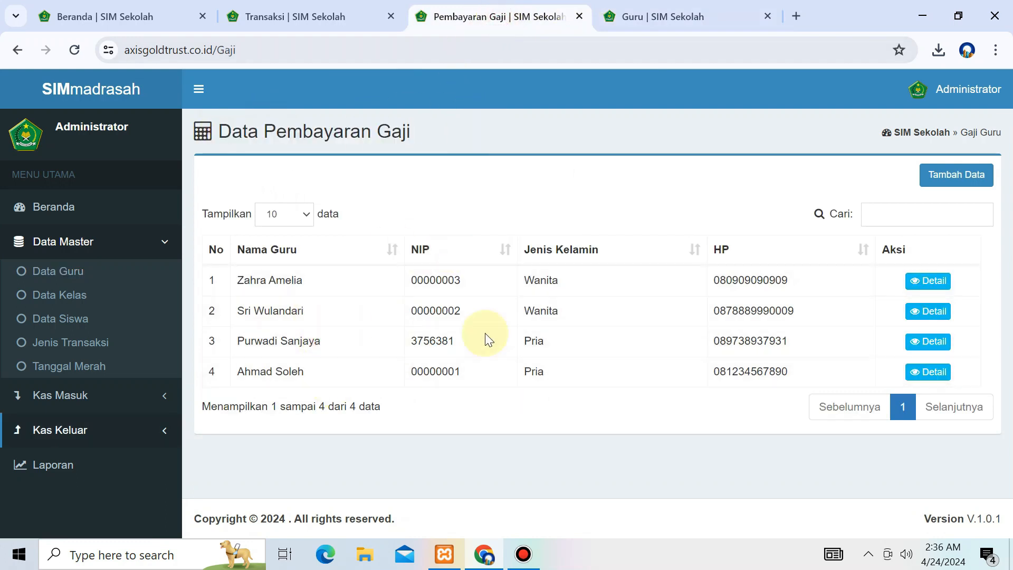
{"action": "left_click_drag", "start_coordinate": [359, 339], "coordinate": [934, 341]}
{"action": "left_click", "coordinate": [930, 341]}
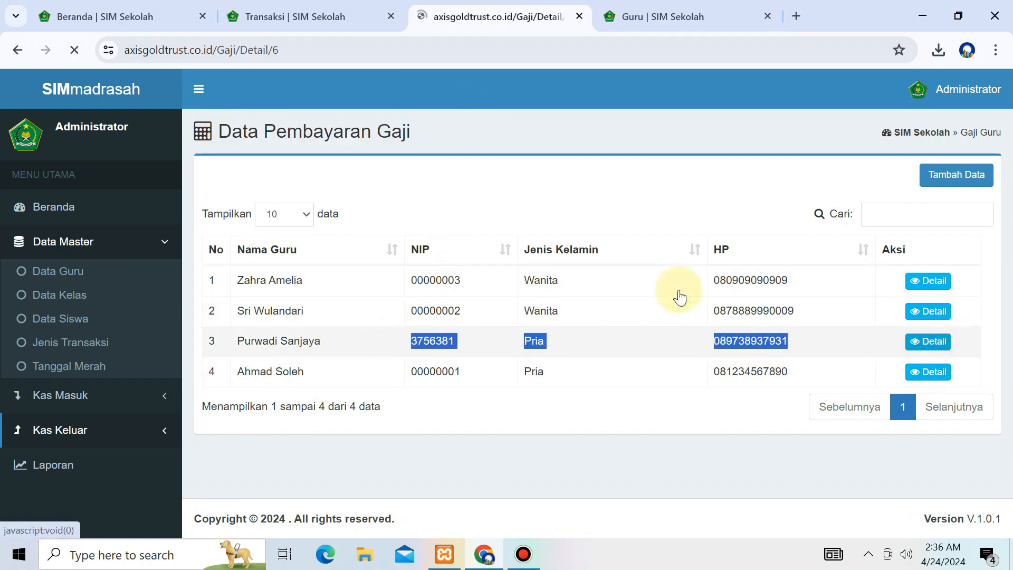
{"action": "left_click", "coordinate": [9, 49]}
{"action": "left_click", "coordinate": [956, 174]}
Step: Choose the teacher, salary month April-2024 and 1 teaching hour, giving Jumlah Gaji 40000
{"action": "left_click", "coordinate": [395, 182]}
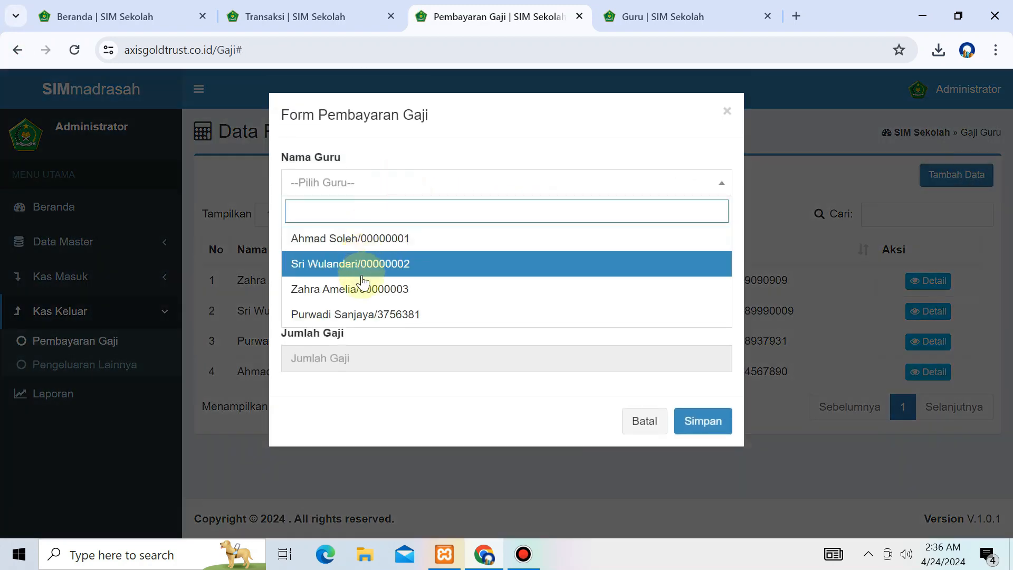
{"action": "left_click", "coordinate": [357, 314]}
{"action": "left_click", "coordinate": [362, 247]}
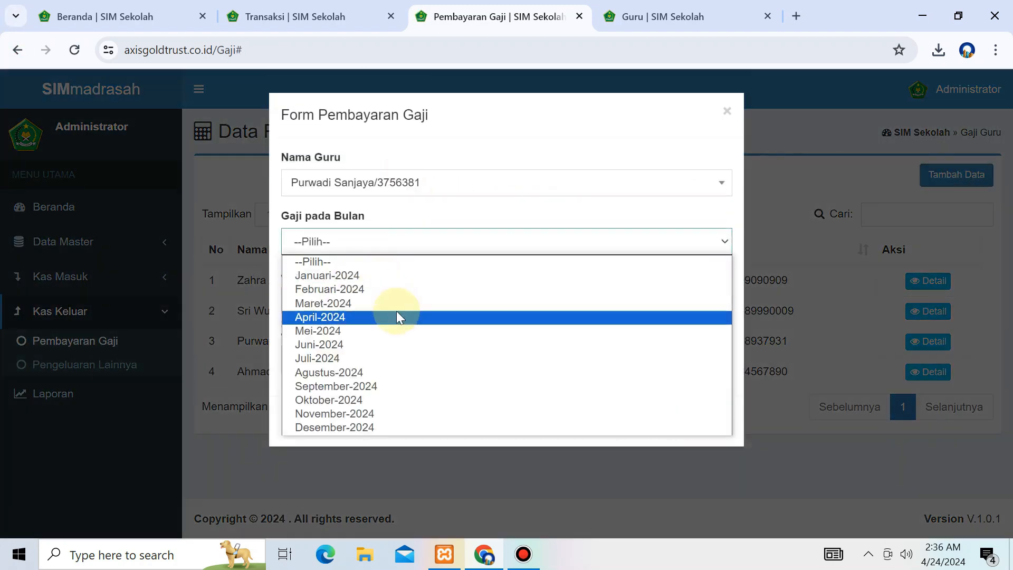
{"action": "left_click", "coordinate": [396, 311]}
{"action": "left_click", "coordinate": [369, 298]}
{"action": "type", "text": "1"}
{"action": "left_click_drag", "start_coordinate": [345, 332], "coordinate": [305, 333]}
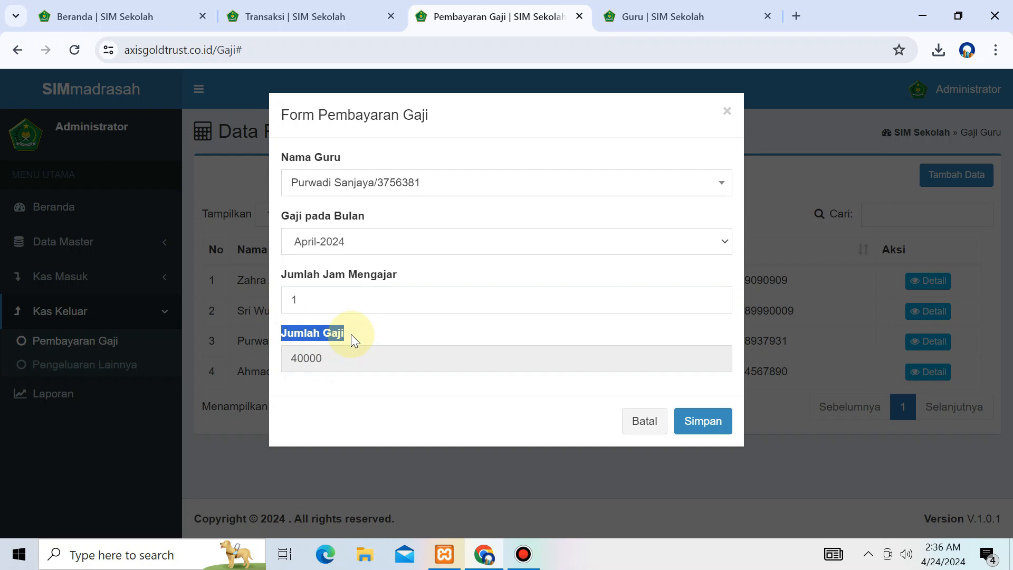
Step: Start a Notepad side note beginning 'Guru perjam nya d'
{"action": "key", "text": "super+r"}
{"action": "key", "text": "Return"}
{"action": "type", "text": "Guru perjam nya d"}
{"action": "key", "text": "alt+Tab"}
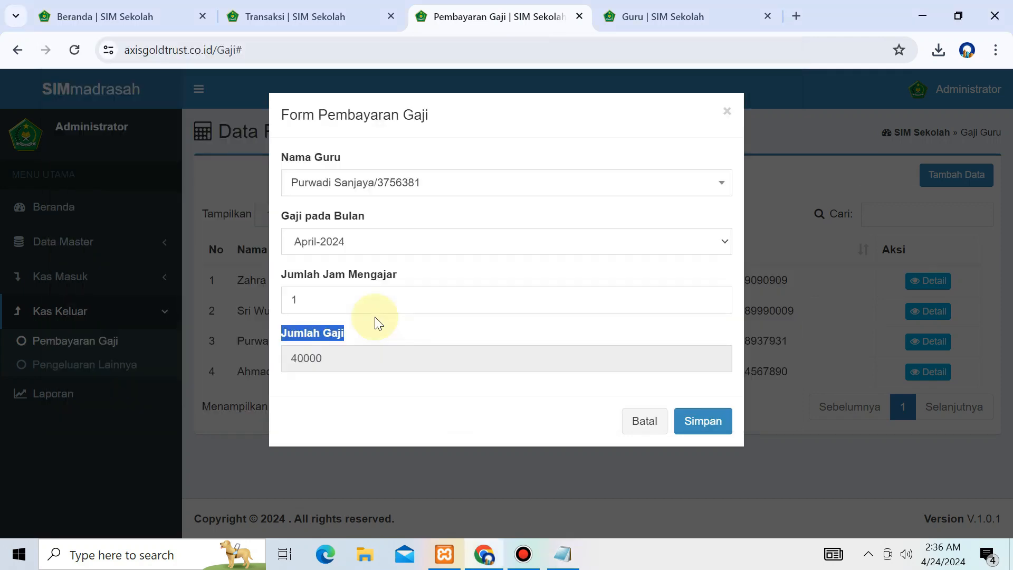
Step: Finish the note on the Rp 40.000 hourly teacher rate, then discard it unsaved
{"action": "key", "text": "alt+Tab"}
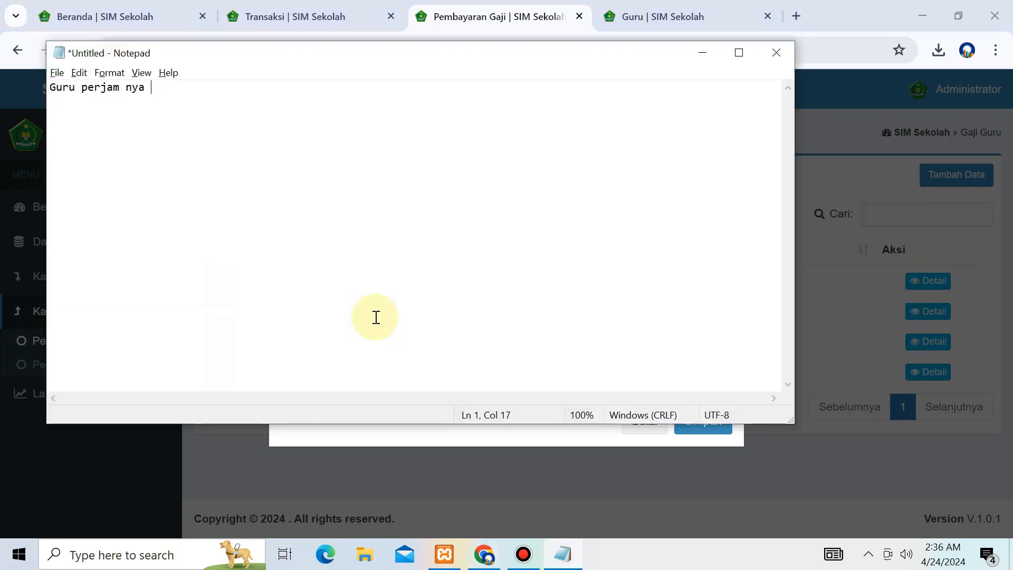
{"action": "type", "text": "di"}
{"action": "key", "text": "BackSpace"}
{"action": "key", "text": "BackSpace"}
{"action": "key", "text": "BackSpace"}
{"action": "key", "text": "BackSpace"}
{"action": "key", "text": "BackSpace"}
{"action": "key", "text": "BackSpace"}
{"action": "key", "text": "BackSpace"}
{"action": "type", "text": "/ perhari"}
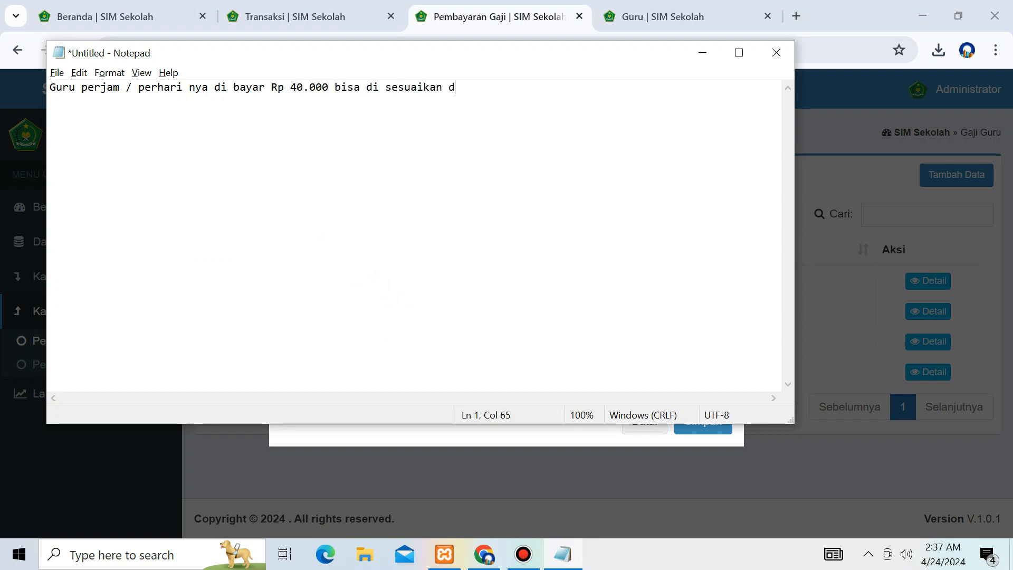
{"action": "type", "text": "raksas"}
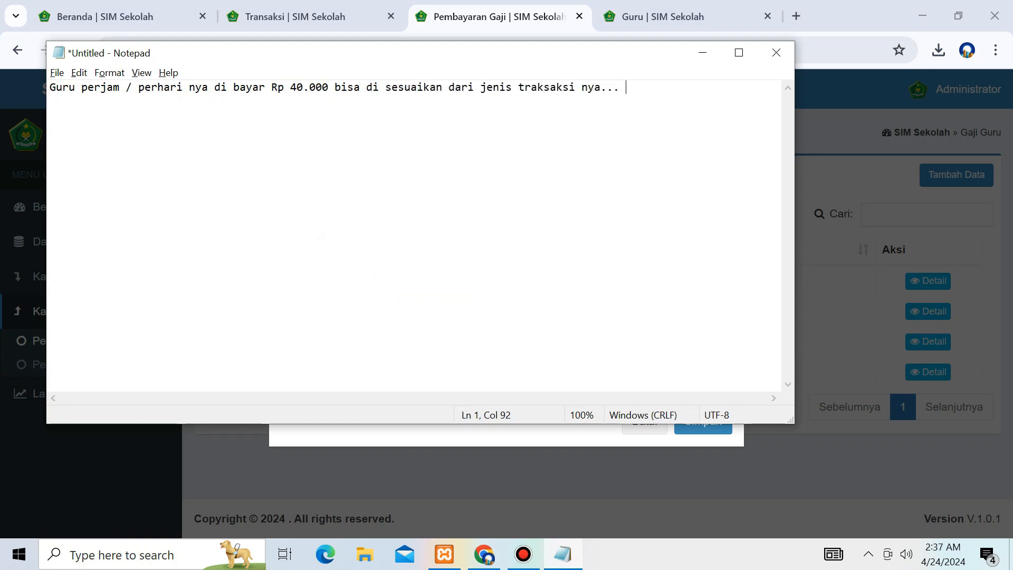
{"action": "key", "text": "alt+F4"}
{"action": "left_click", "coordinate": [527, 277]}
Step: Confirm in Data Transaksi that KK-0001 Pembayaran Gaji is 40.000, then return to the salary form
{"action": "left_click", "coordinate": [659, 17]}
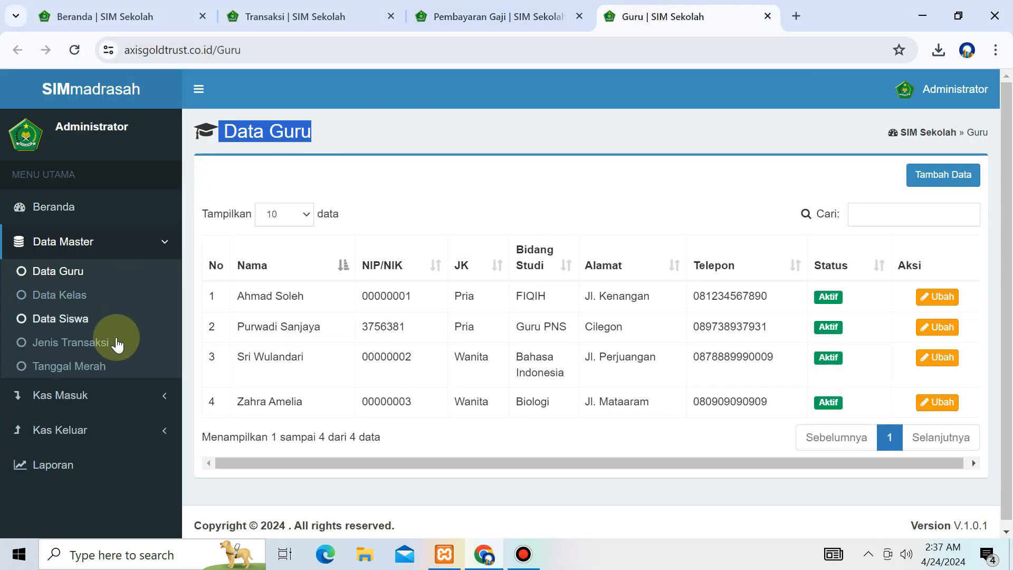
{"action": "left_click", "coordinate": [90, 343]}
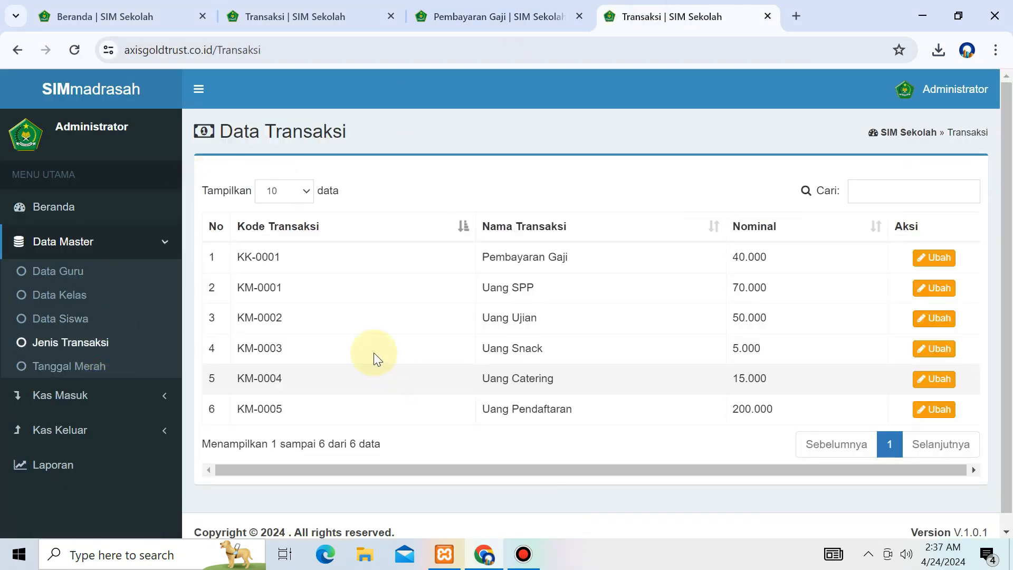
{"action": "left_click_drag", "start_coordinate": [210, 250], "coordinate": [857, 255]}
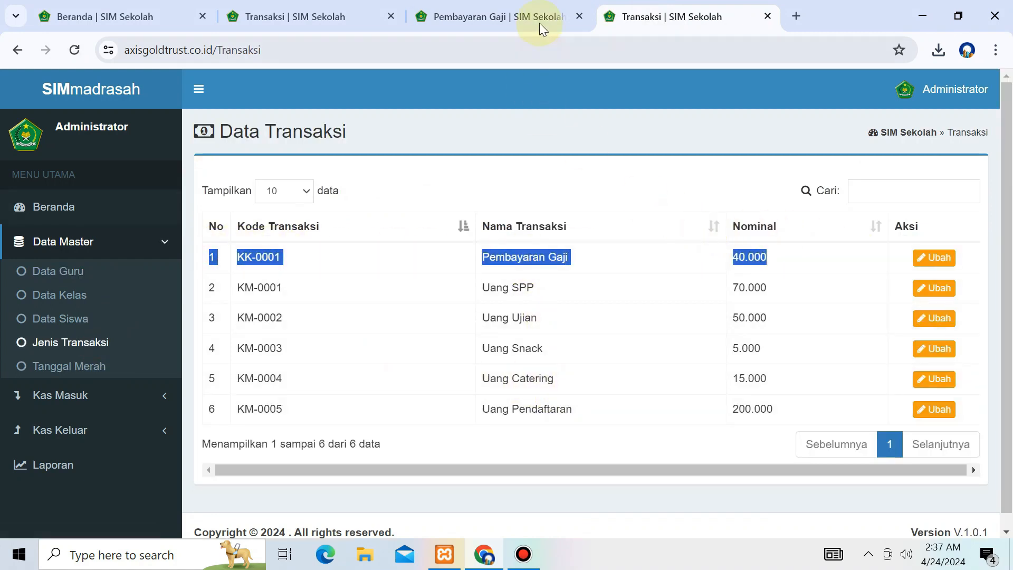
{"action": "left_click", "coordinate": [929, 257]}
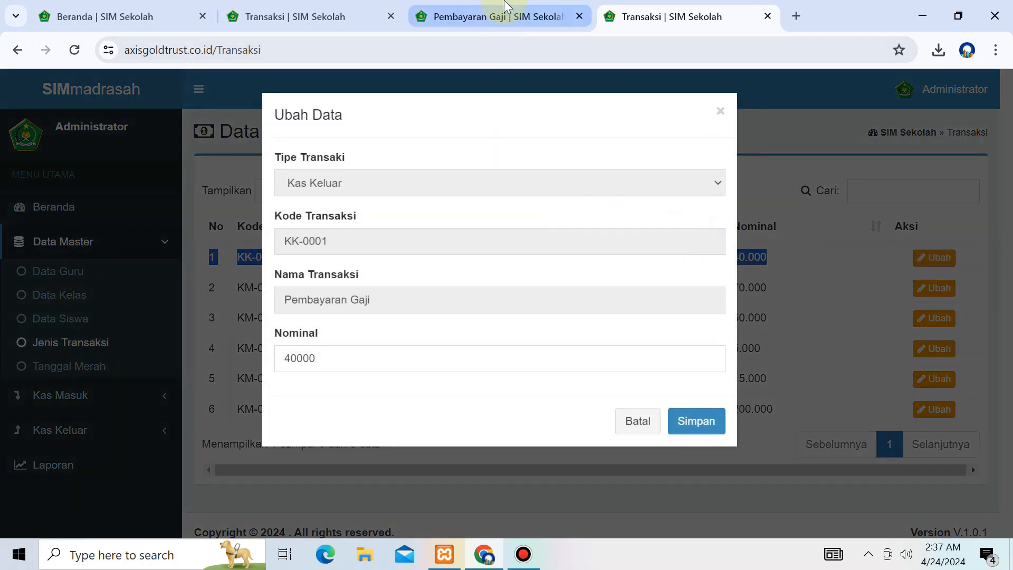
{"action": "left_click", "coordinate": [493, 15]}
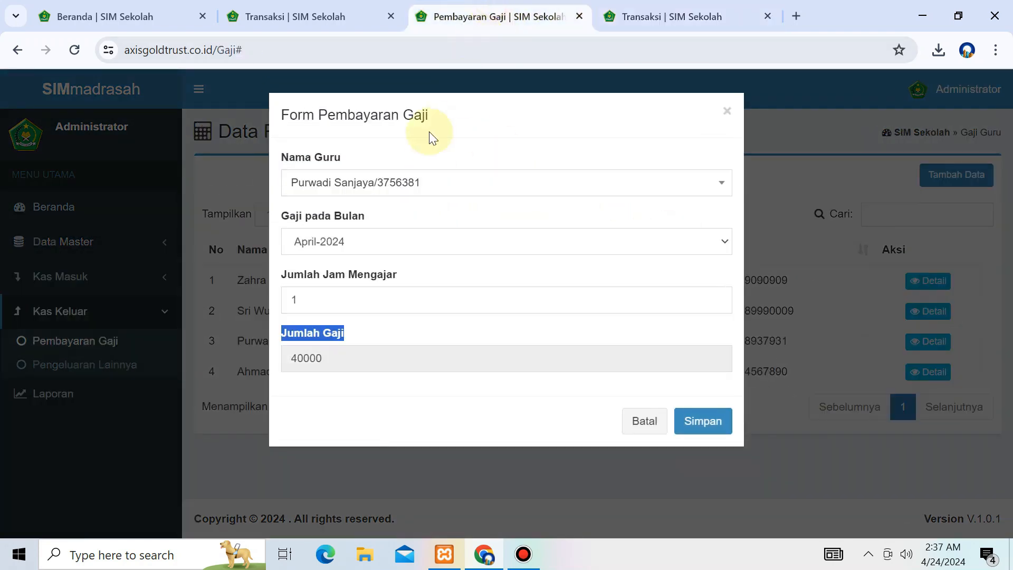
Step: Save the 40.000 April-2024 salary and check it in the teacher's payment details
{"action": "left_click", "coordinate": [705, 421]}
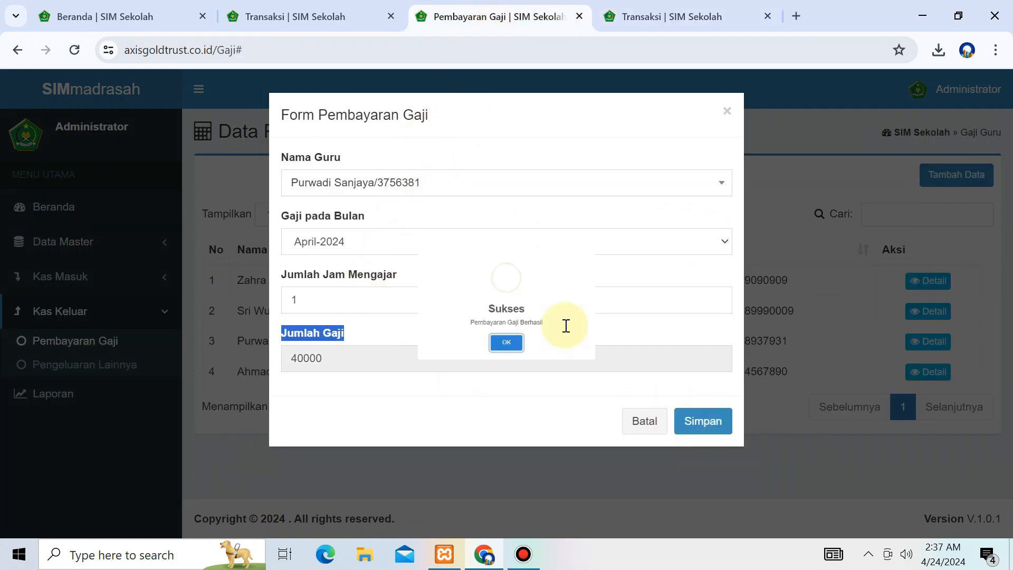
{"action": "left_click", "coordinate": [495, 348]}
{"action": "left_click_drag", "start_coordinate": [208, 346], "coordinate": [904, 340]}
{"action": "left_click", "coordinate": [937, 347]}
{"action": "left_click_drag", "start_coordinate": [200, 307], "coordinate": [923, 305]}
{"action": "left_click", "coordinate": [922, 308]}
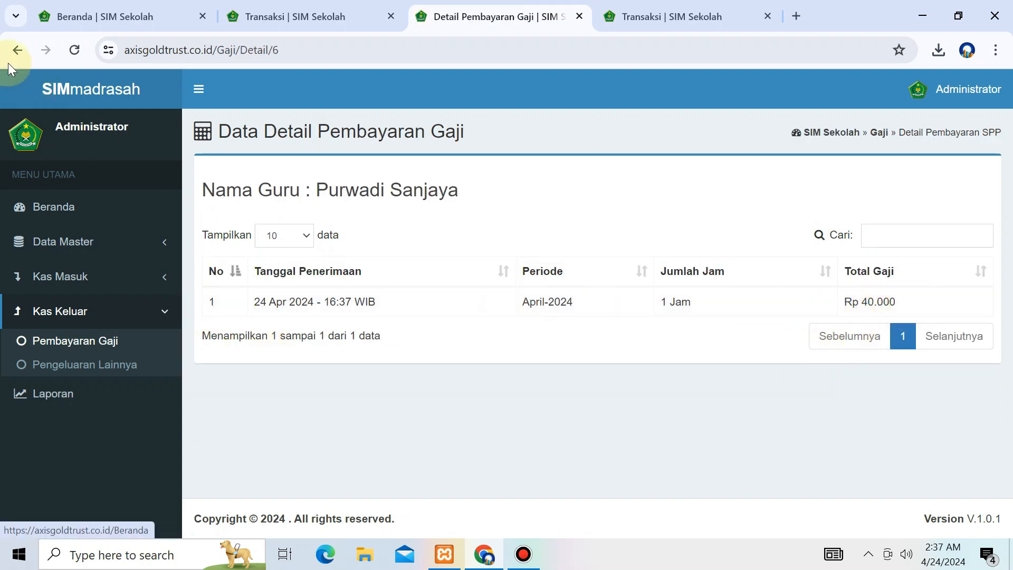
{"action": "left_click_drag", "start_coordinate": [251, 302], "coordinate": [387, 303]}
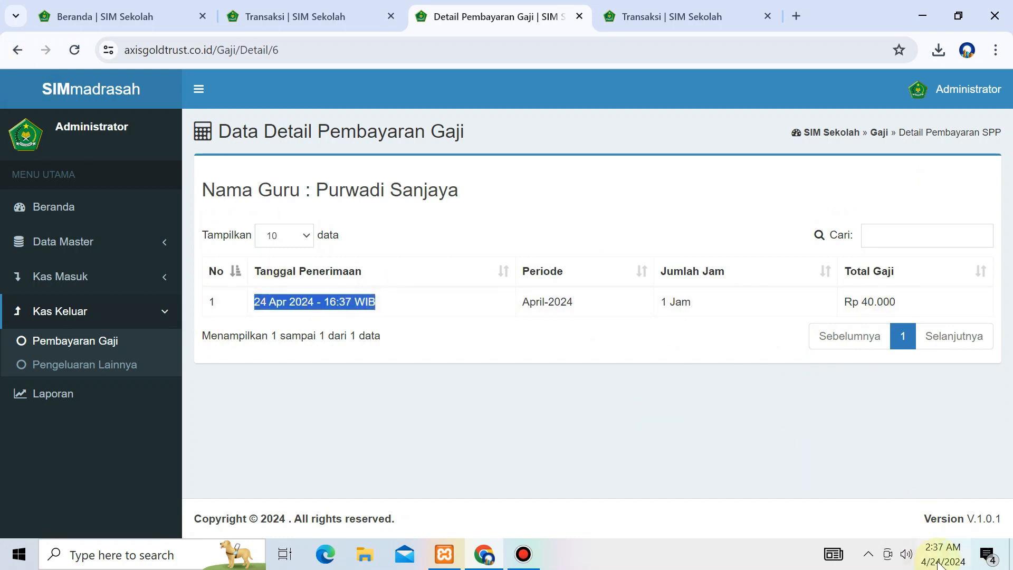
{"action": "left_click", "coordinate": [104, 397]}
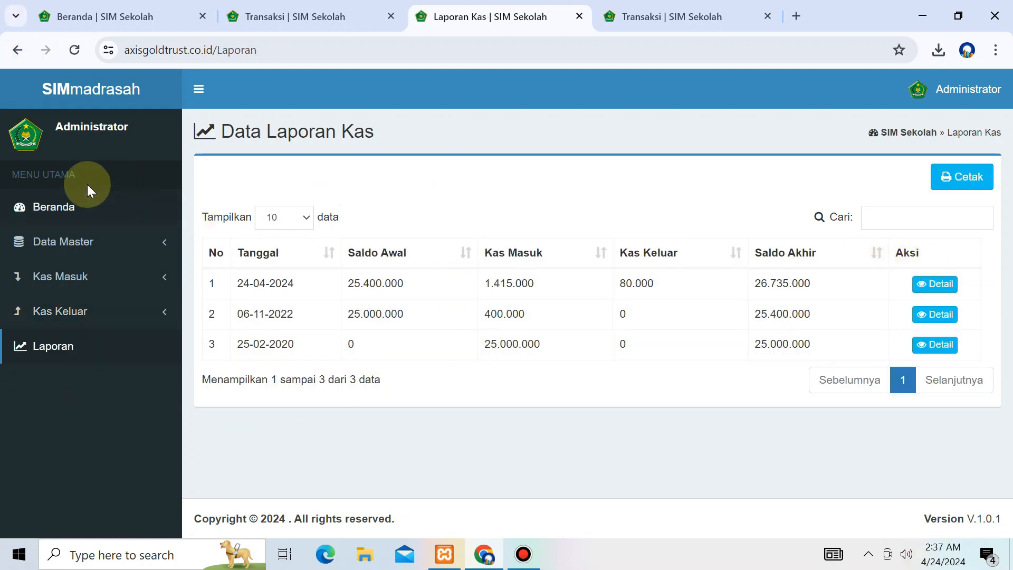
Step: Open the dashboard in a new tab and compare opening balance Rp 25.400.000 and income Rp 1.415.000
{"action": "middle_click", "coordinate": [81, 205]}
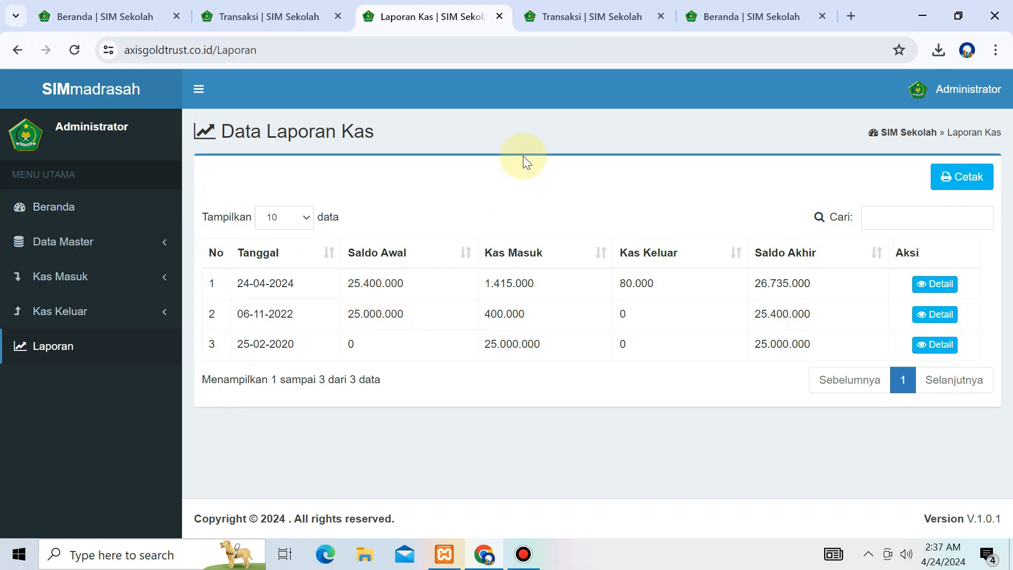
{"action": "left_click", "coordinate": [563, 5]}
{"action": "left_click_drag", "start_coordinate": [749, 16], "coordinate": [613, 3]}
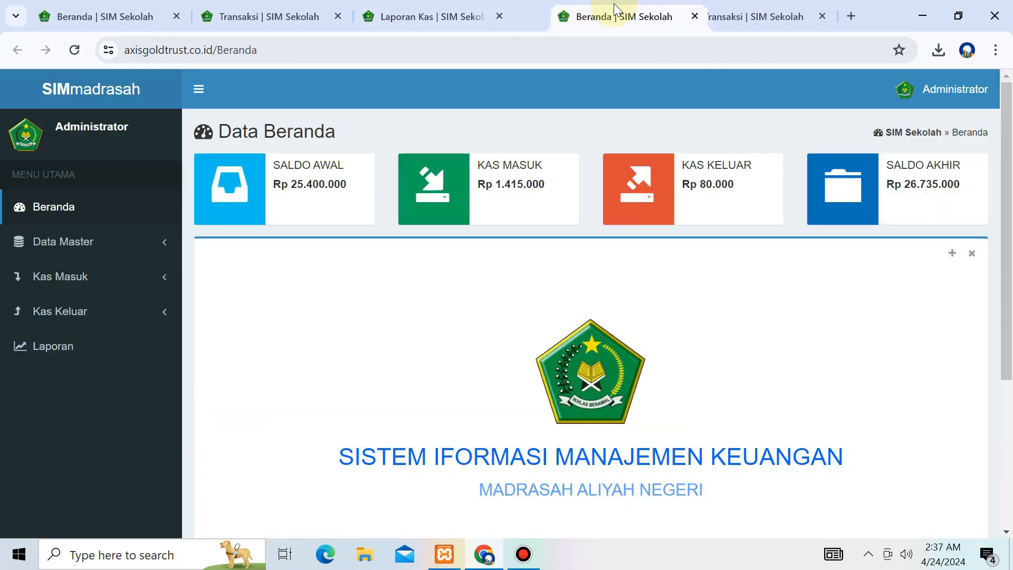
{"action": "left_click_drag", "start_coordinate": [266, 186], "coordinate": [375, 187]}
{"action": "left_click_drag", "start_coordinate": [473, 184], "coordinate": [733, 191]}
{"action": "left_click", "coordinate": [703, 186]}
{"action": "left_click_drag", "start_coordinate": [867, 186], "coordinate": [968, 192]}
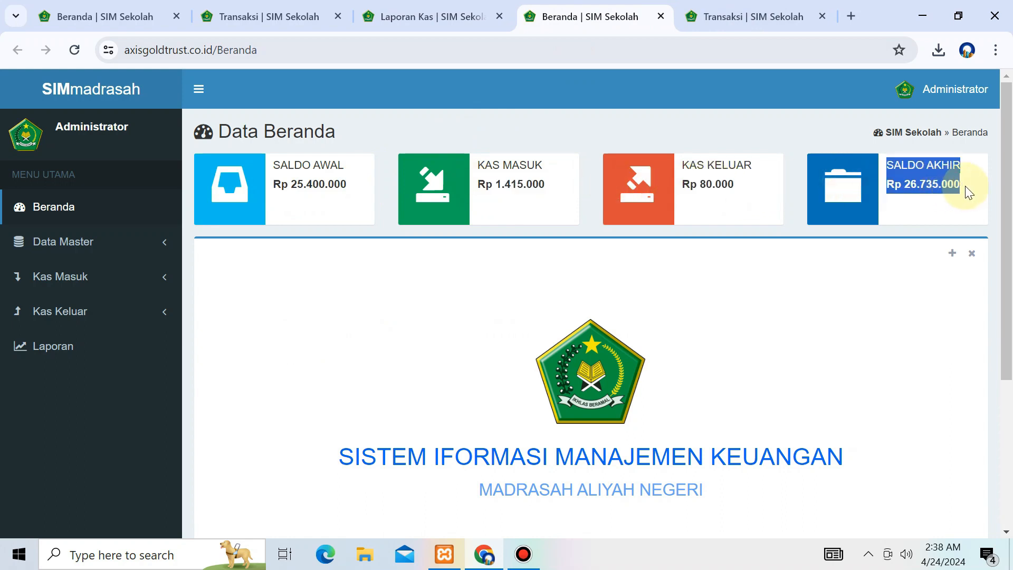
Step: Check the cash report's 24-04-2024 row: 1.415.000 in, 80.000 out, 26.735.000 closing
{"action": "left_click", "coordinate": [490, 8]}
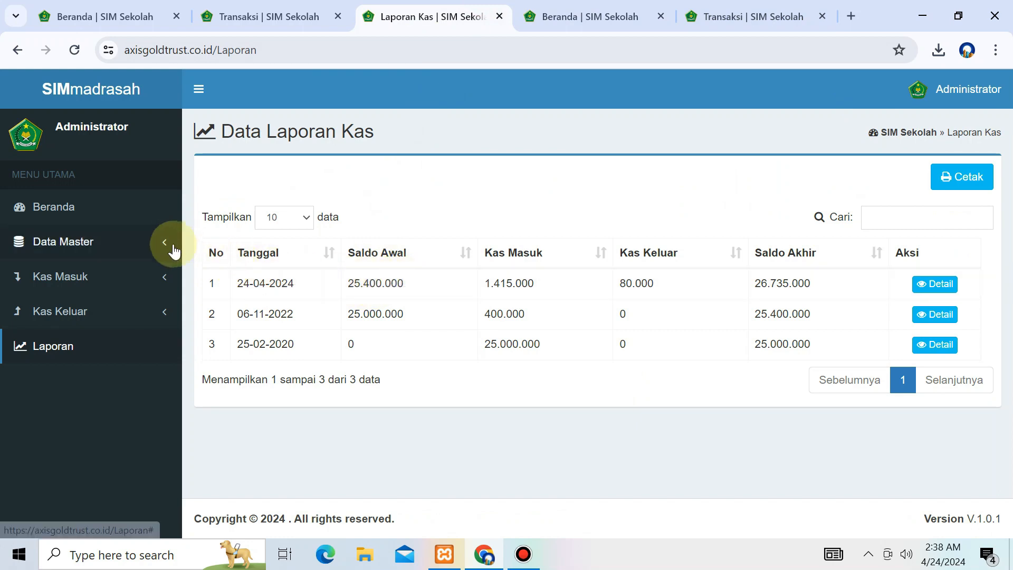
{"action": "left_click", "coordinate": [146, 277]}
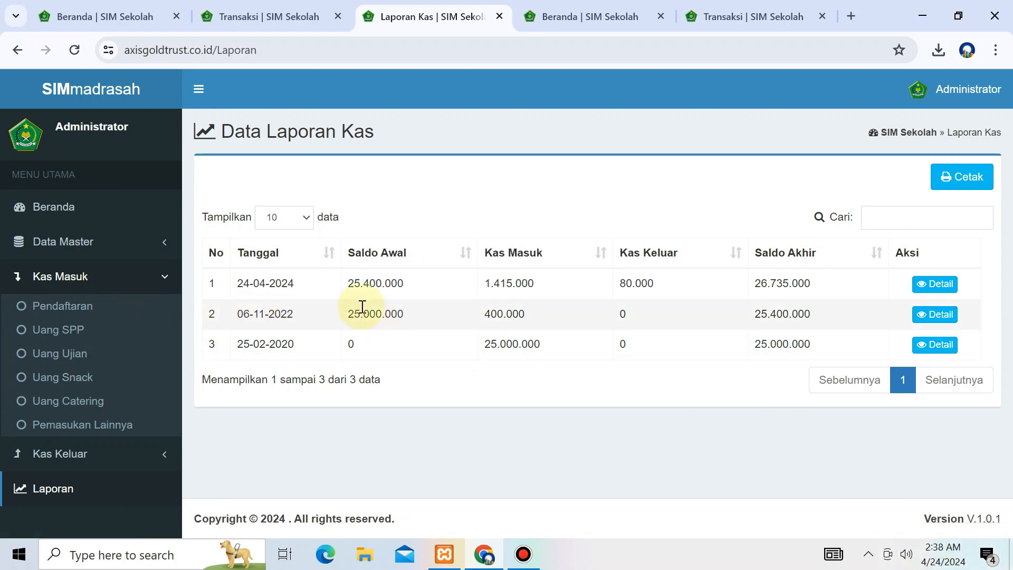
{"action": "left_click_drag", "start_coordinate": [347, 291], "coordinate": [502, 276]}
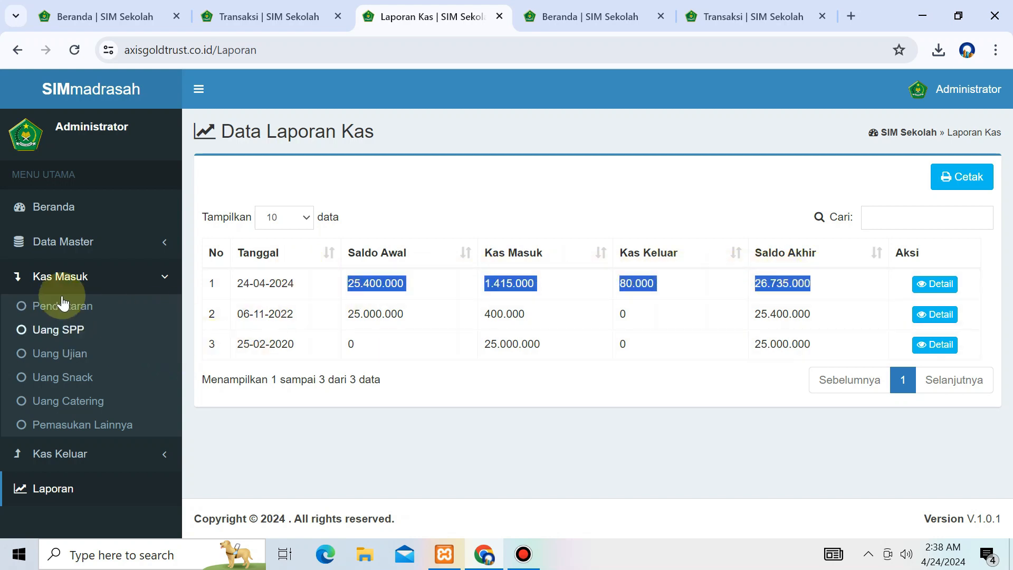
{"action": "left_click", "coordinate": [86, 483]}
{"action": "left_click", "coordinate": [961, 181]}
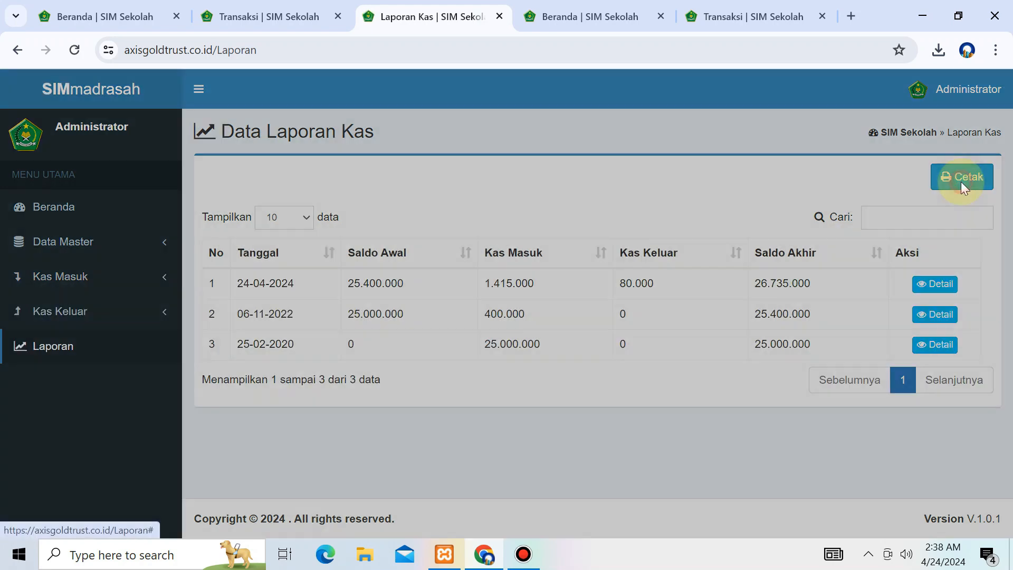
Step: Set both Tanggal Awal and Tanggal Akhir to 24 April 2024 in Cetak Laporan
{"action": "left_click", "coordinate": [466, 190]}
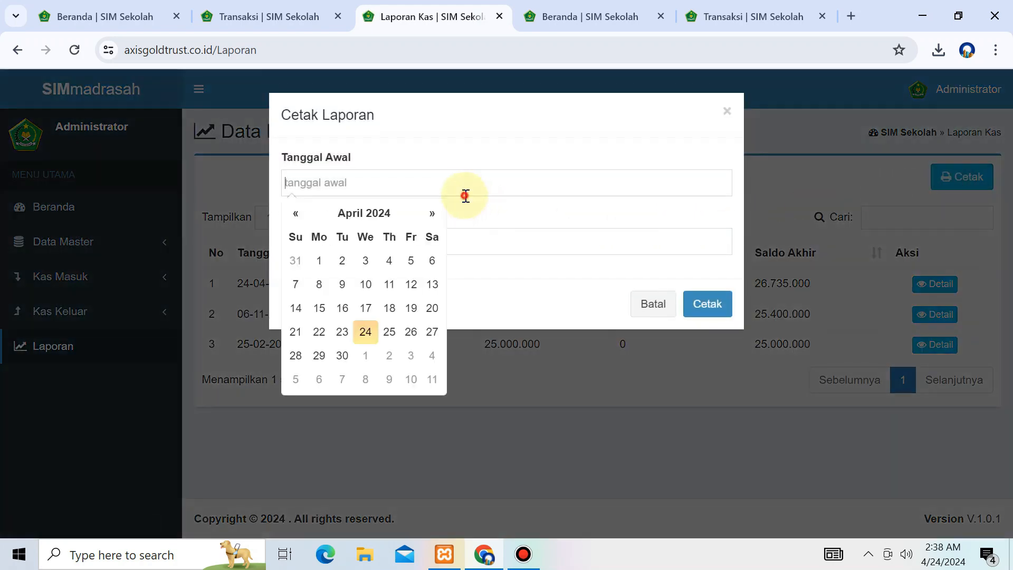
{"action": "left_click", "coordinate": [365, 331]}
{"action": "left_click", "coordinate": [513, 243]}
{"action": "left_click", "coordinate": [365, 390]}
Step: Print the cash report for those dates, then open the 24-04-2024 detail view
{"action": "left_click", "coordinate": [708, 306]}
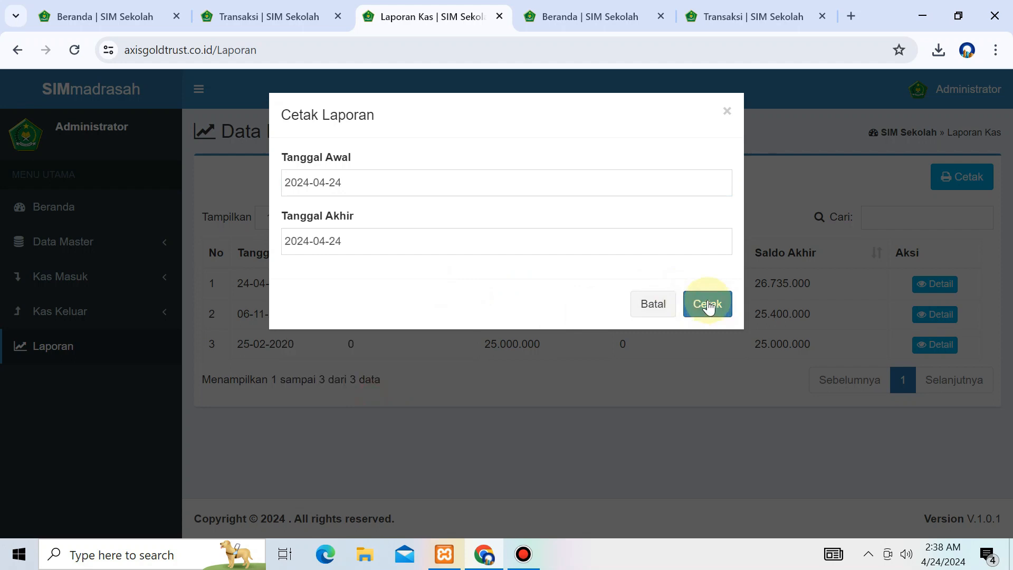
{"action": "left_click", "coordinate": [666, 311]}
{"action": "left_click", "coordinate": [921, 285]}
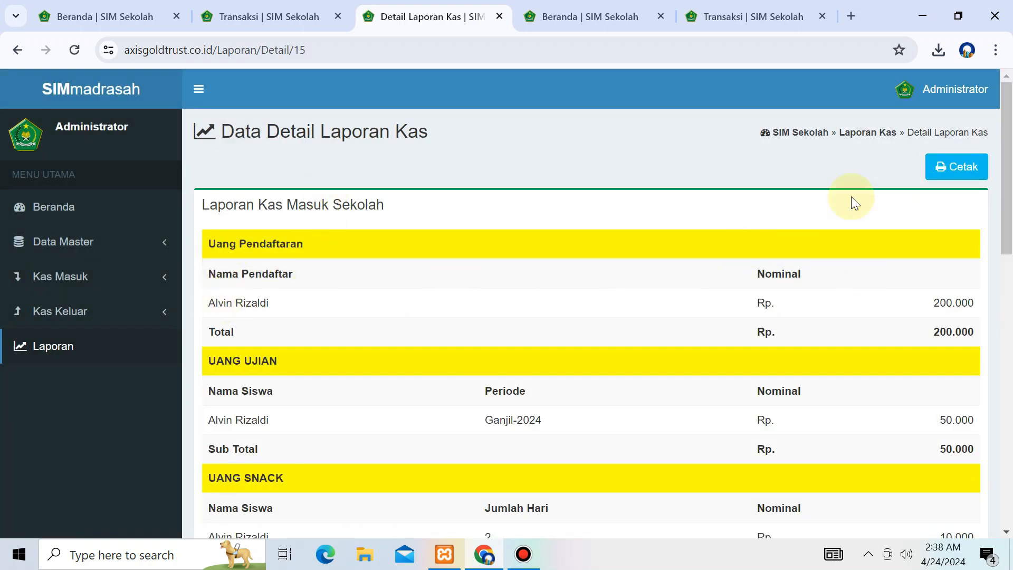
{"action": "left_click", "coordinate": [956, 167]}
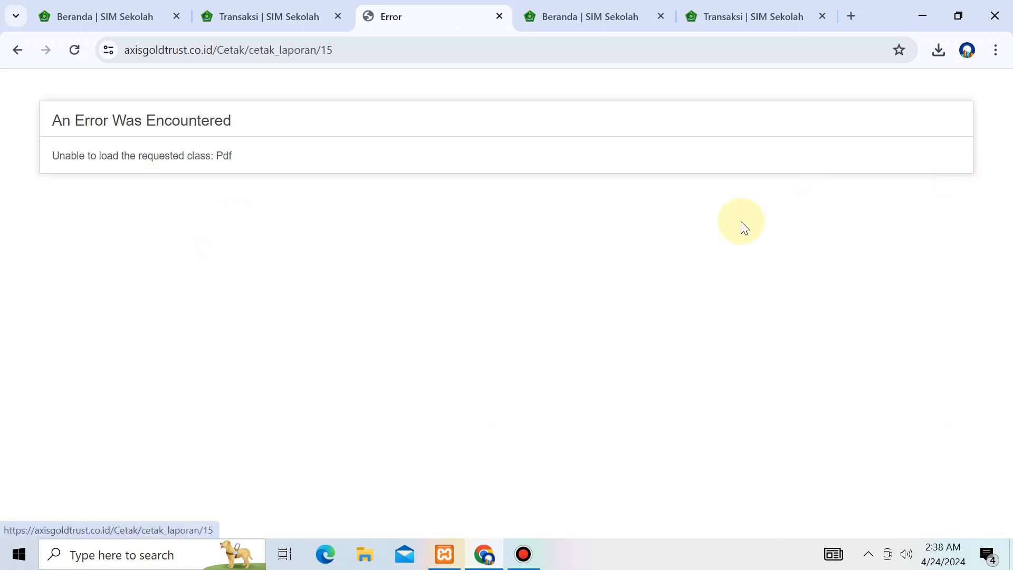
{"action": "left_click", "coordinate": [7, 52]}
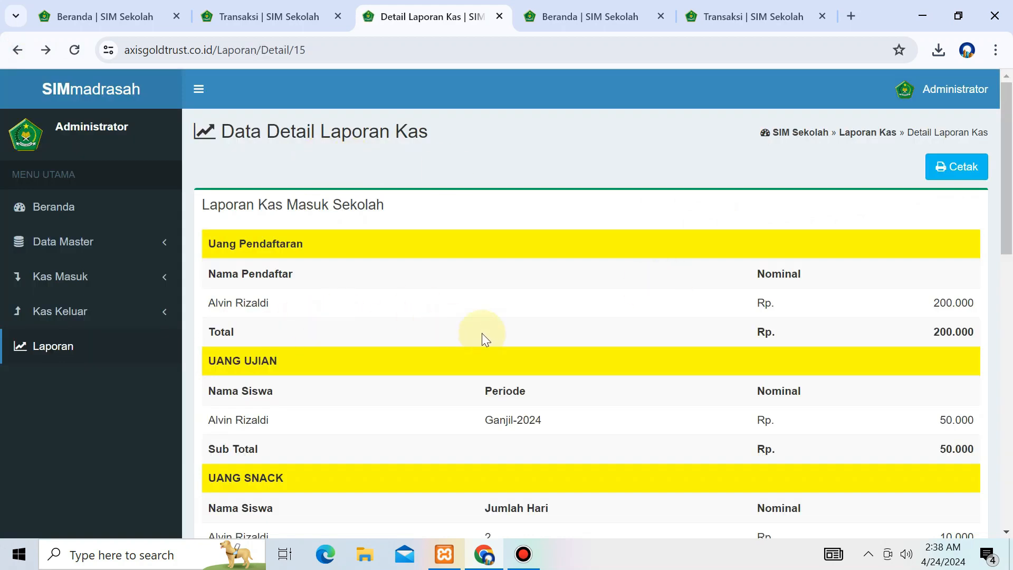
{"action": "scroll", "coordinate": [483, 339], "scroll_direction": "down", "scroll_amount": 3}
{"action": "scroll", "coordinate": [451, 316], "scroll_direction": "down", "scroll_amount": 7}
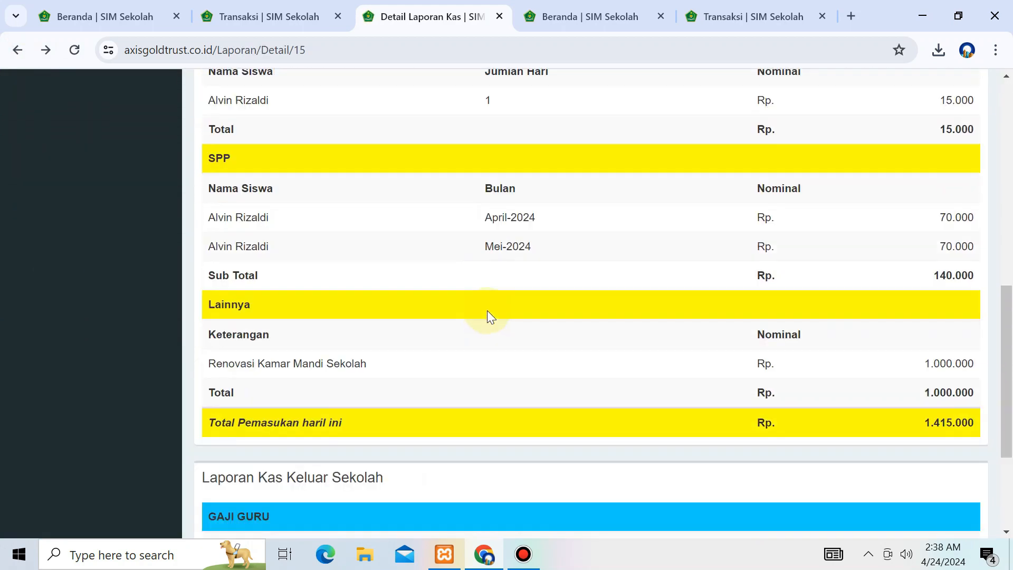
{"action": "scroll", "coordinate": [487, 314], "scroll_direction": "down", "scroll_amount": 3}
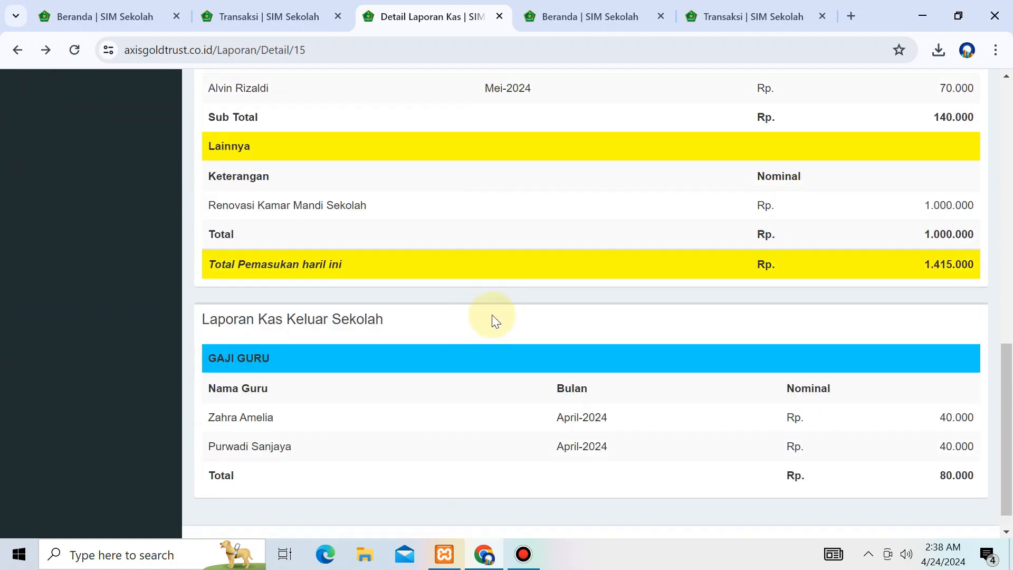
{"action": "scroll", "coordinate": [496, 306], "scroll_direction": "up", "scroll_amount": 7}
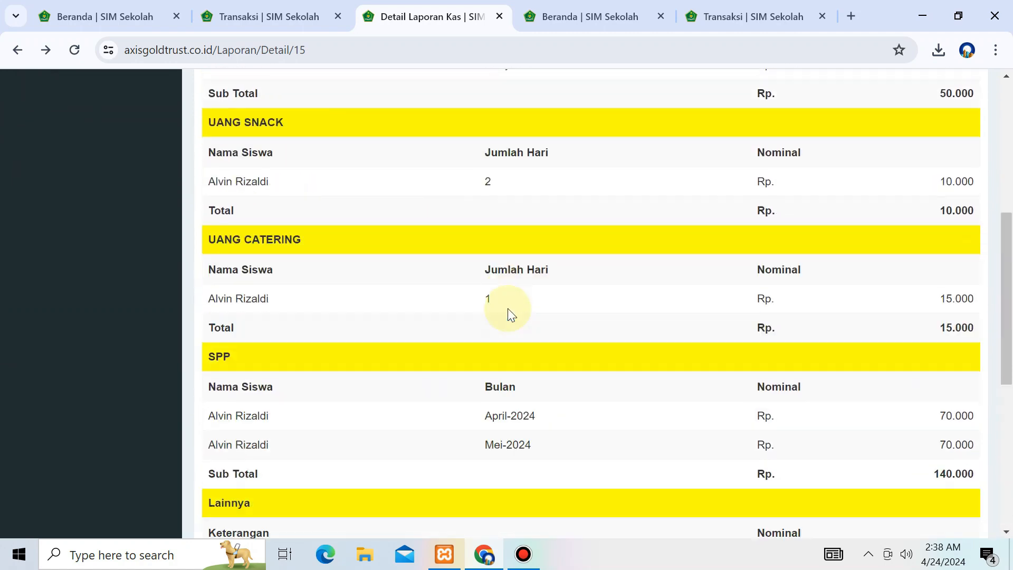
{"action": "scroll", "coordinate": [507, 308], "scroll_direction": "up", "scroll_amount": 7}
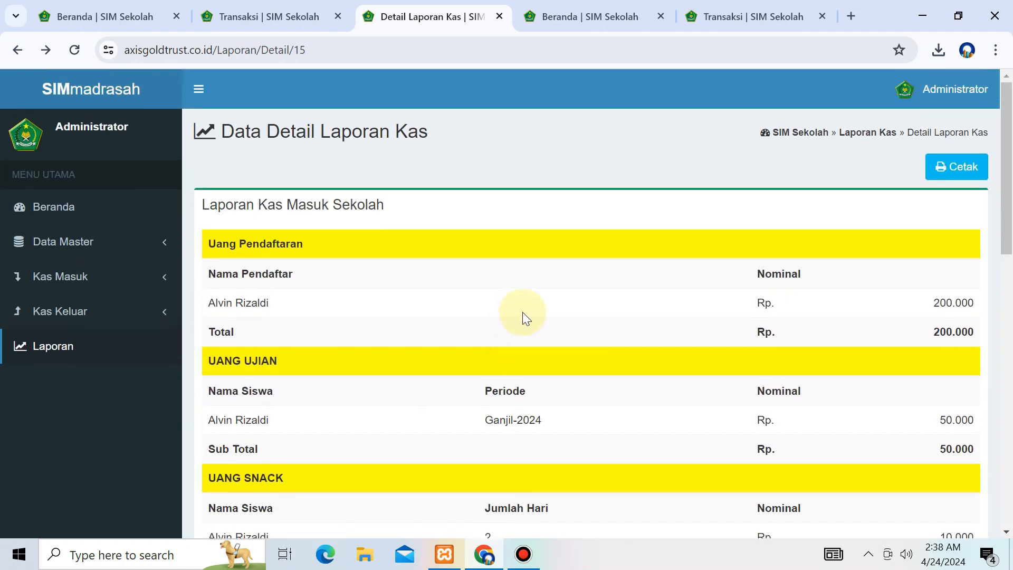
{"action": "key", "text": "super"}
{"action": "key", "text": "super"}
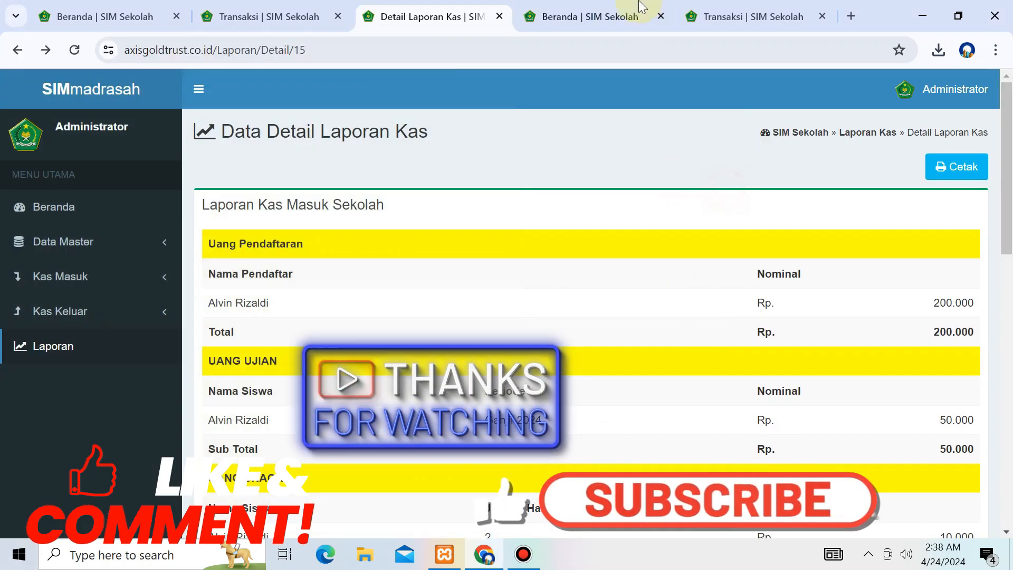